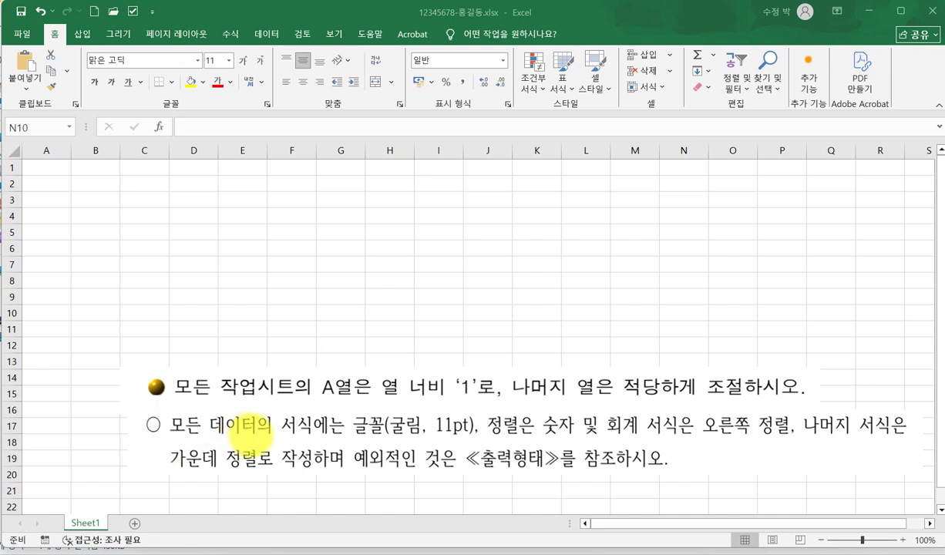
{"action": "mouse_move", "coordinate": [170, 442]}
{"action": "left_mouse_down"}
{"action": "mouse_move", "coordinate": [326, 436]}
{"action": "mouse_move", "coordinate": [350, 383]}
{"action": "mouse_move", "coordinate": [485, 389]}
{"action": "mouse_move", "coordinate": [412, 464]}
{"action": "left_mouse_up"}
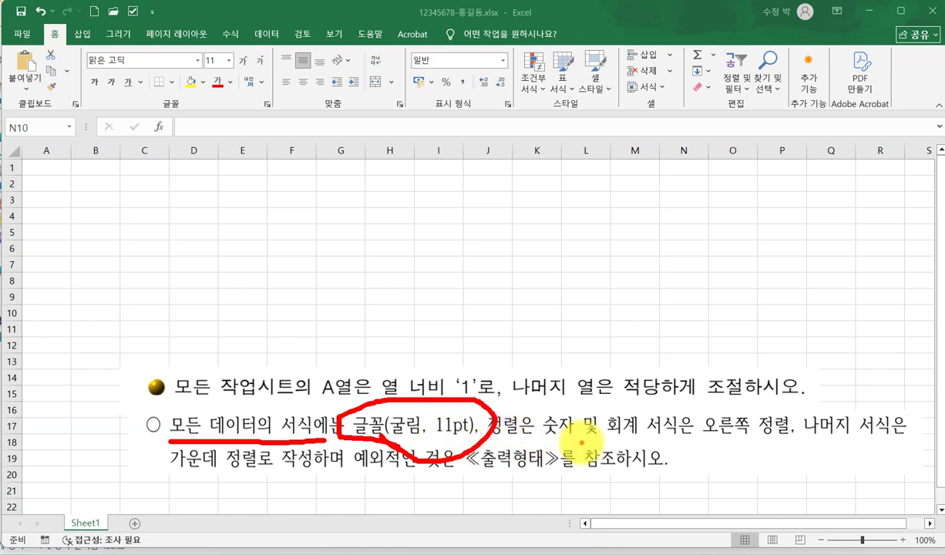
{"action": "key", "text": "Escape"}
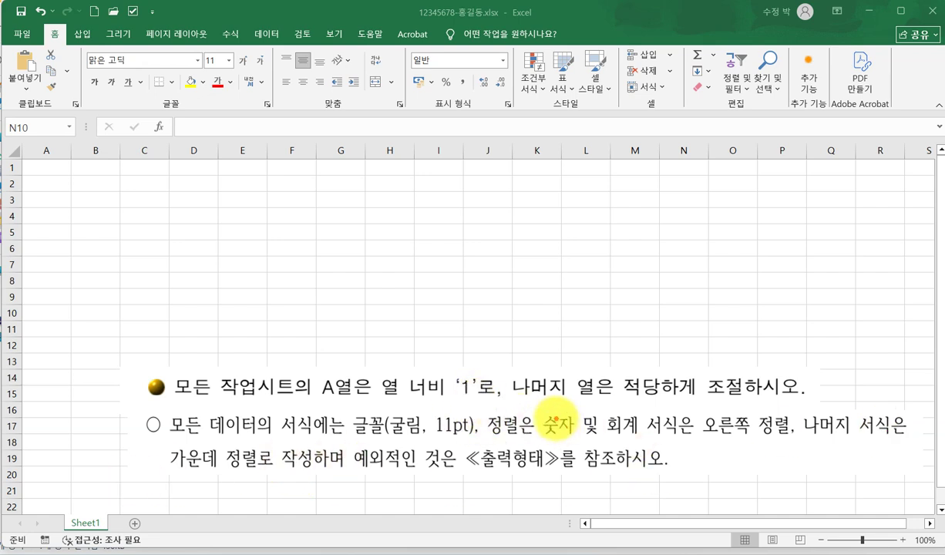
{"action": "mouse_move", "coordinate": [542, 401]}
{"action": "left_mouse_down"}
{"action": "mouse_move", "coordinate": [679, 443]}
{"action": "mouse_move", "coordinate": [780, 445]}
{"action": "left_mouse_up"}
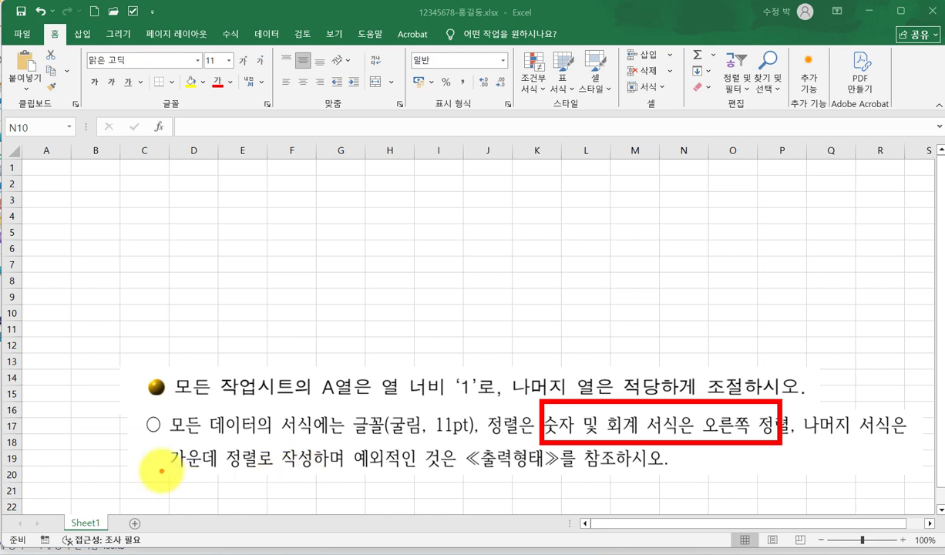
{"action": "mouse_move", "coordinate": [160, 441]}
{"action": "left_mouse_down"}
{"action": "mouse_move", "coordinate": [181, 497]}
{"action": "mouse_move", "coordinate": [282, 480]}
{"action": "left_mouse_up"}
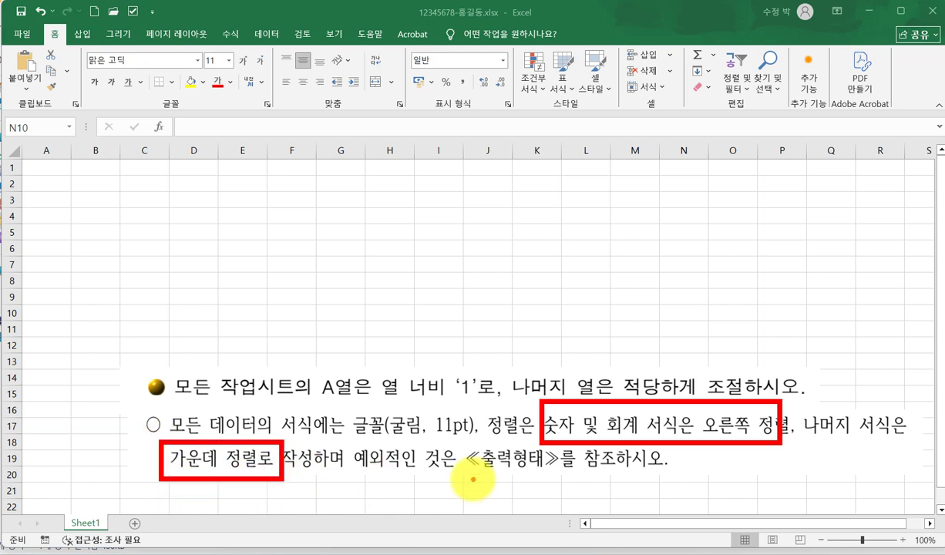
{"action": "left_click_drag", "start_coordinate": [349, 400], "coordinate": [484, 443]}
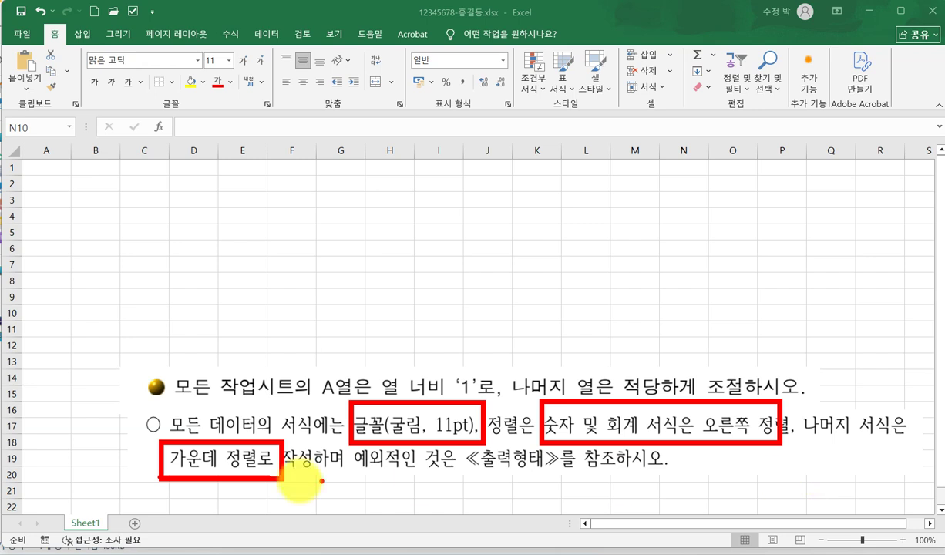
{"action": "left_click_drag", "start_coordinate": [157, 409], "coordinate": [327, 441]}
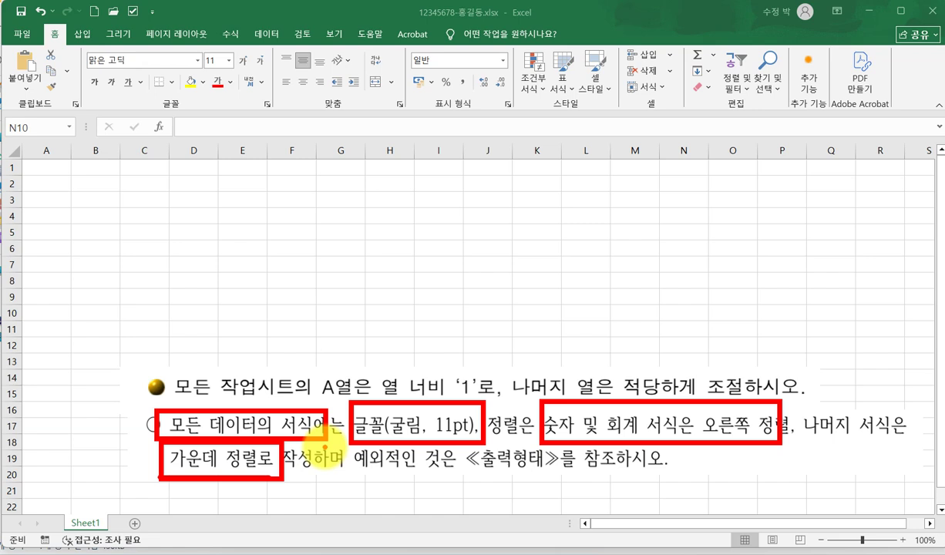
{"action": "mouse_move", "coordinate": [432, 386]}
{"action": "left_mouse_down"}
{"action": "mouse_move", "coordinate": [415, 358]}
{"action": "mouse_move", "coordinate": [469, 403]}
{"action": "left_mouse_up"}
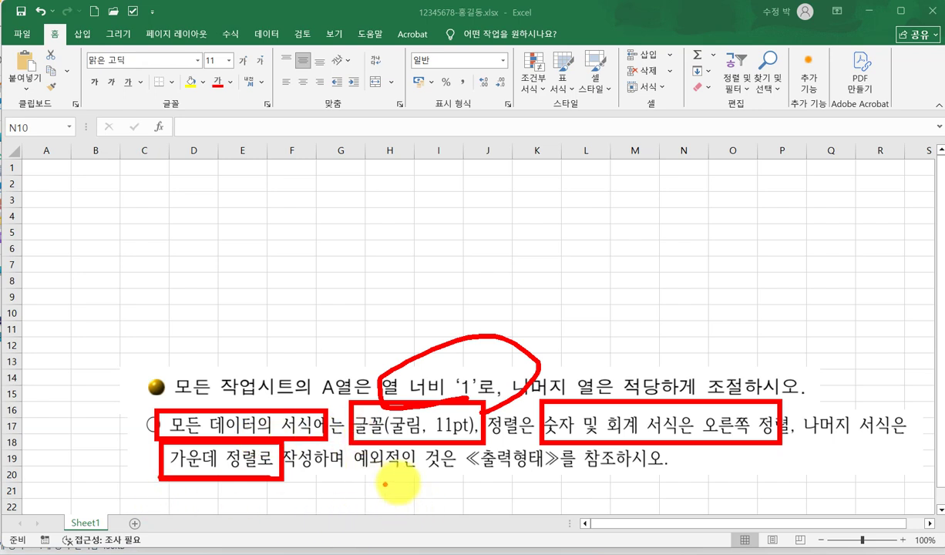
{"action": "key", "text": "Escape"}
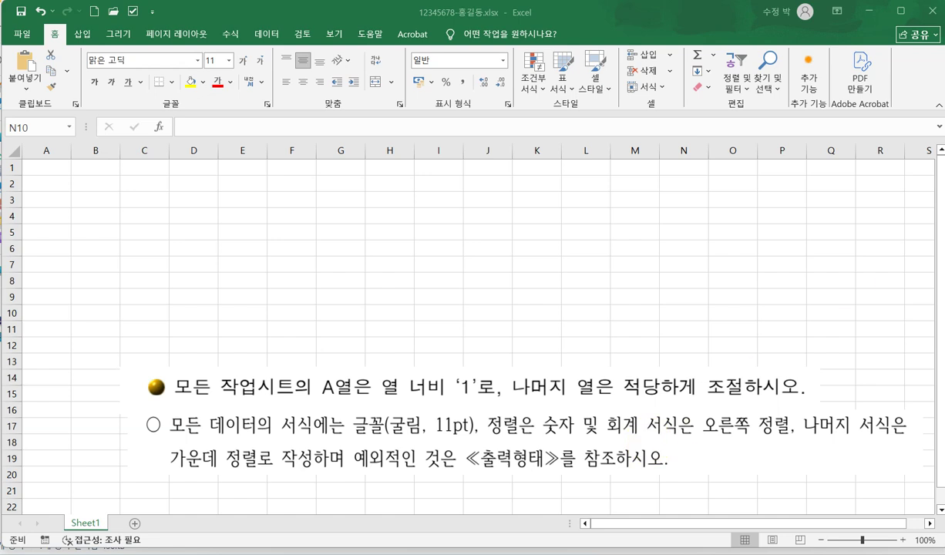
Step: Add two new worksheets after Sheet1
{"action": "left_click", "coordinate": [134, 526]}
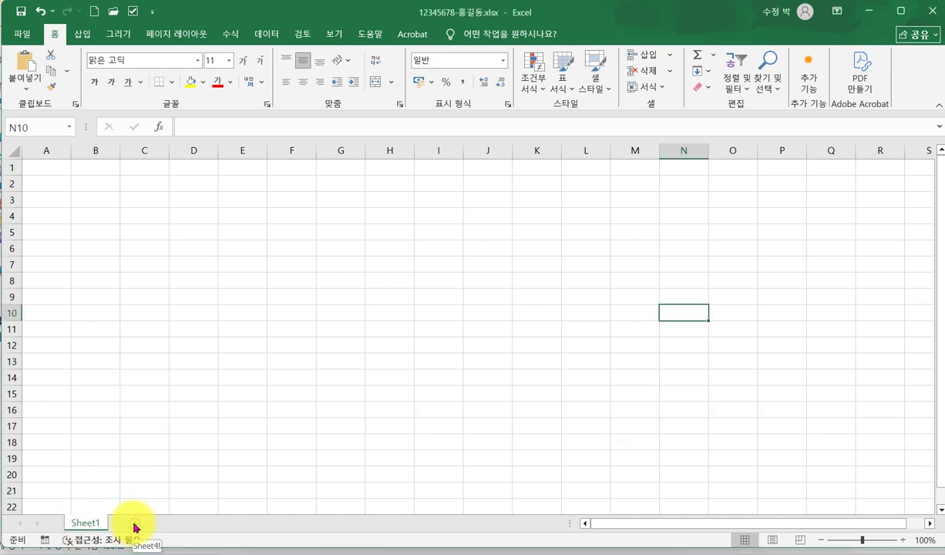
{"action": "left_click", "coordinate": [134, 525]}
{"action": "left_click", "coordinate": [178, 526]}
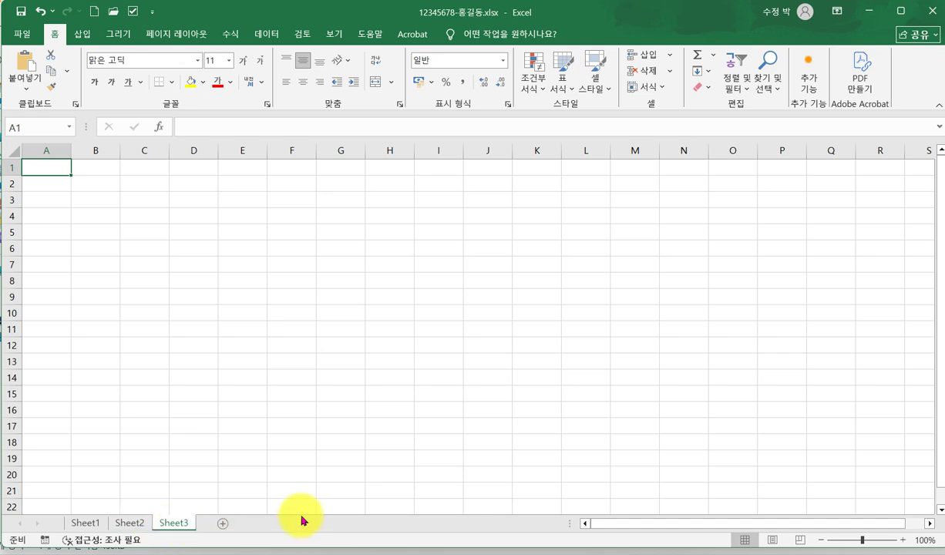
Step: Rename the three worksheets as 제1작업, 제2작업 and 제3작업 in order
{"action": "double_click", "coordinate": [86, 524]}
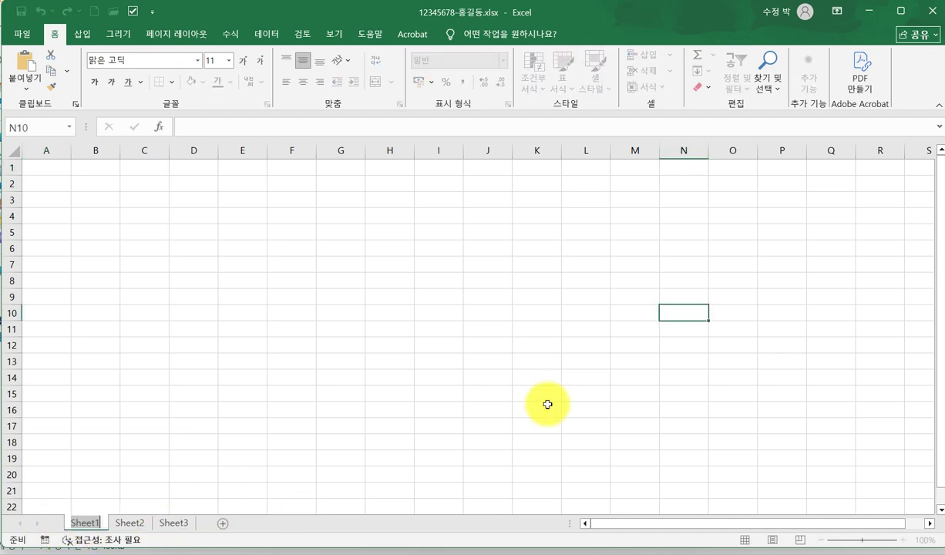
{"action": "type", "text": "제"}
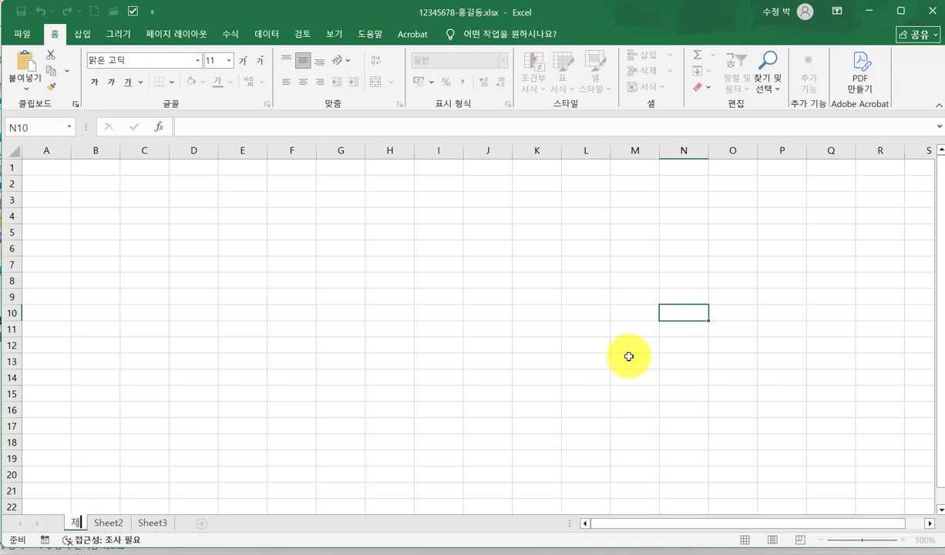
{"action": "type", "text": "1작어ㅂ"}
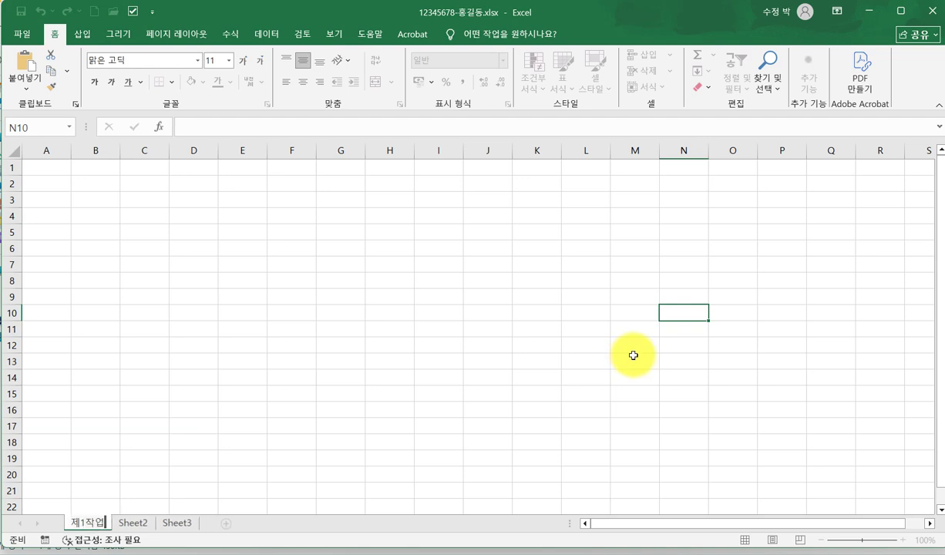
{"action": "left_click", "coordinate": [135, 523]}
{"action": "double_click", "coordinate": [136, 524]}
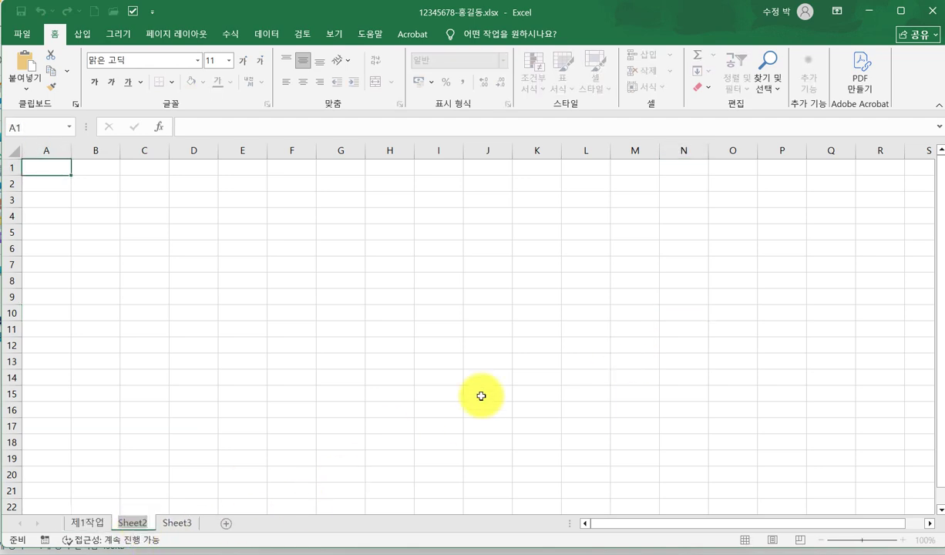
{"action": "type", "text": "제2"}
{"action": "type", "text": "작업"}
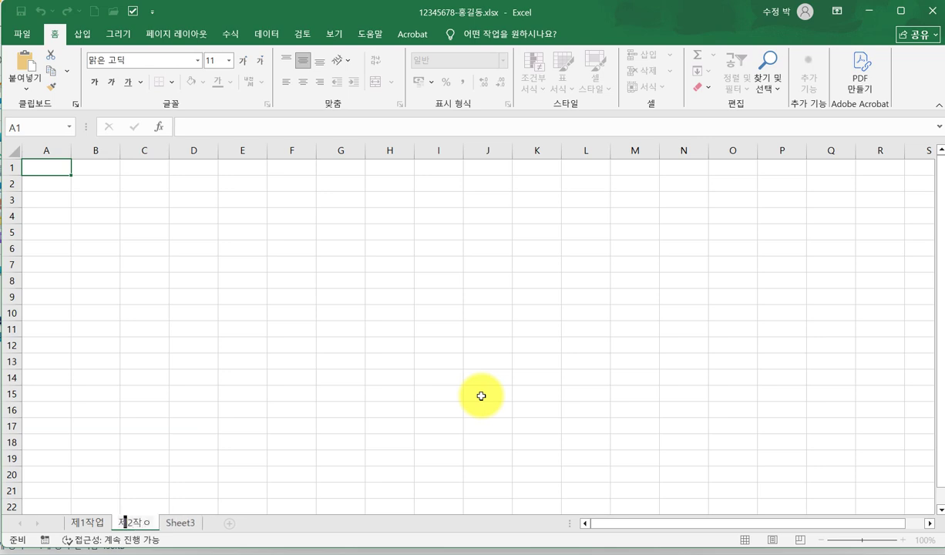
{"action": "double_click", "coordinate": [179, 523]}
{"action": "type", "text": "제3작업"}
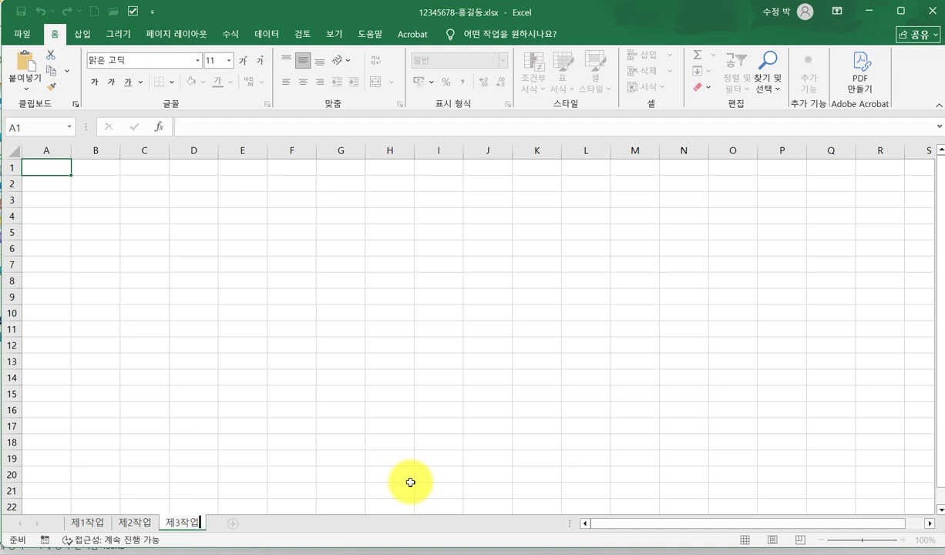
Step: Group all three worksheets from 제3작업 back to 제1작업 and set the width of column A to 1
{"action": "left_click", "coordinate": [89, 524], "text": "shift"}
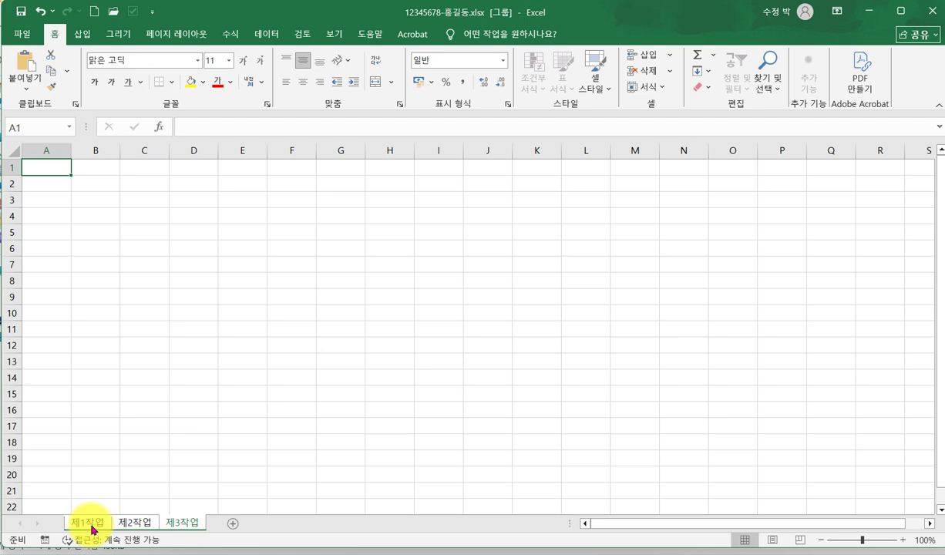
{"action": "right_click", "coordinate": [45, 150]}
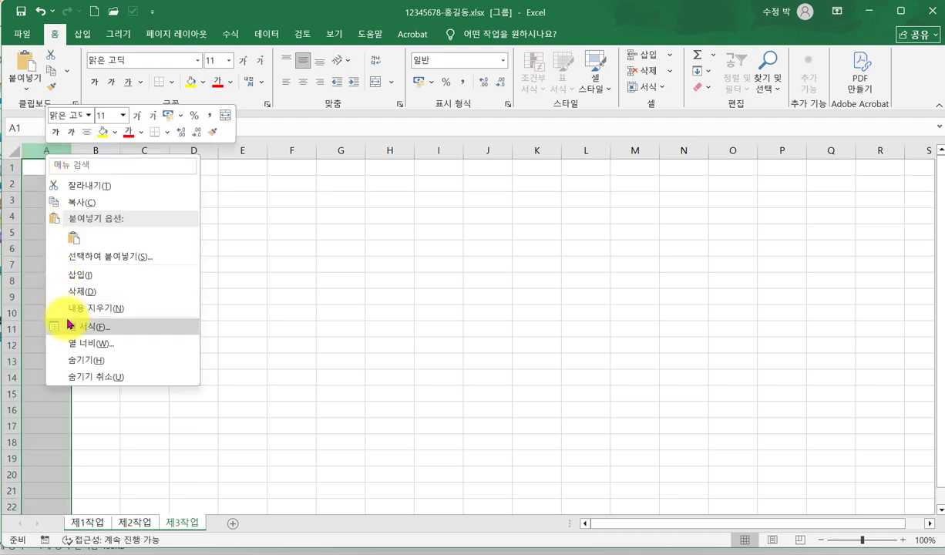
{"action": "left_click", "coordinate": [70, 350]}
{"action": "type", "text": "1"}
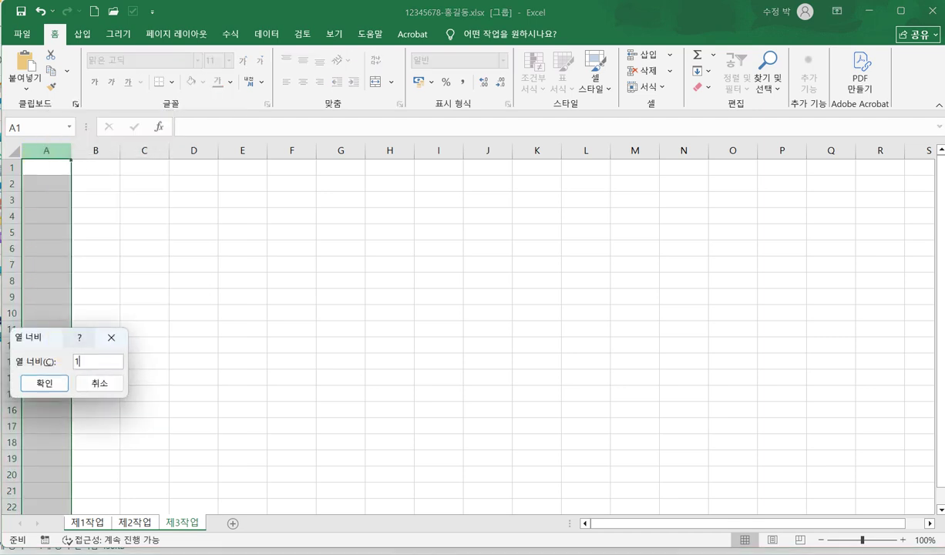
{"action": "key", "text": "Return"}
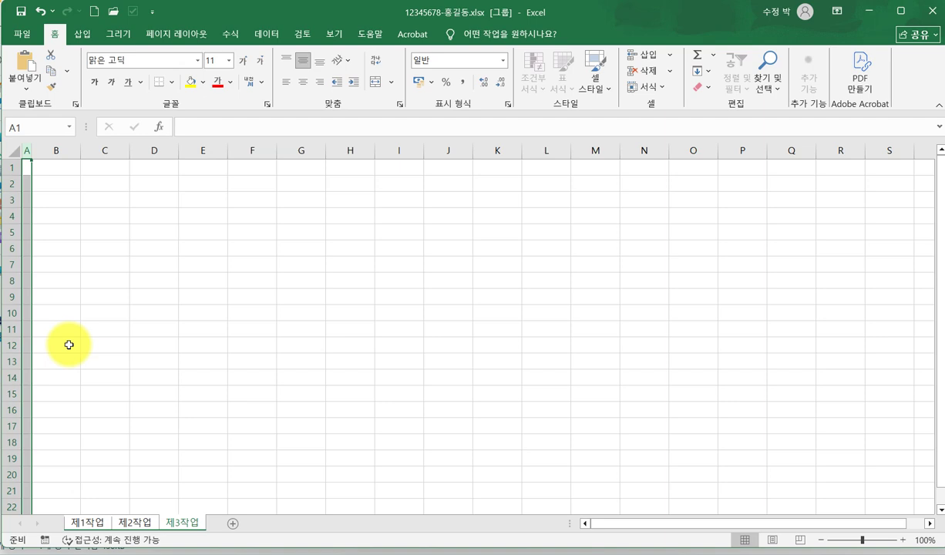
Step: Set the font of all cells in the grouped sheets to 굴림 and center them horizontally
{"action": "left_click", "coordinate": [14, 150]}
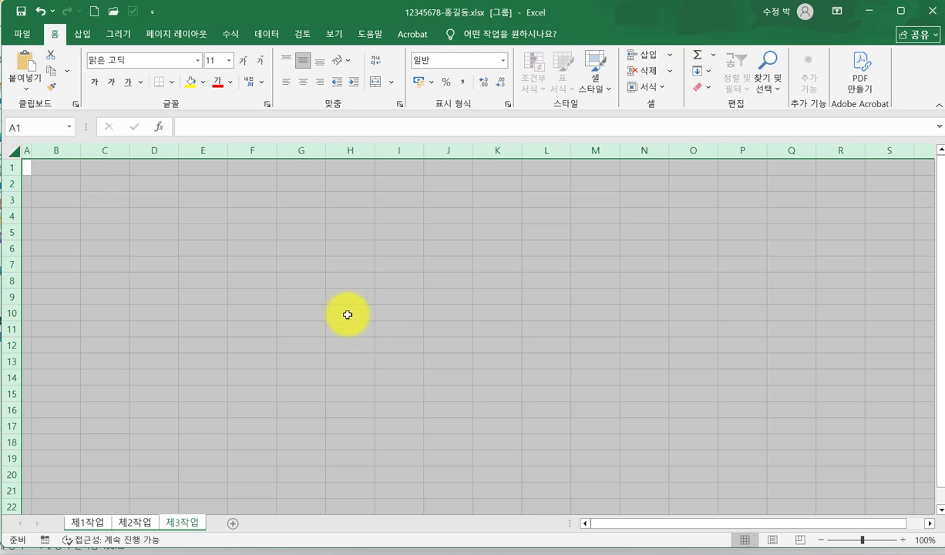
{"action": "left_click", "coordinate": [198, 62]}
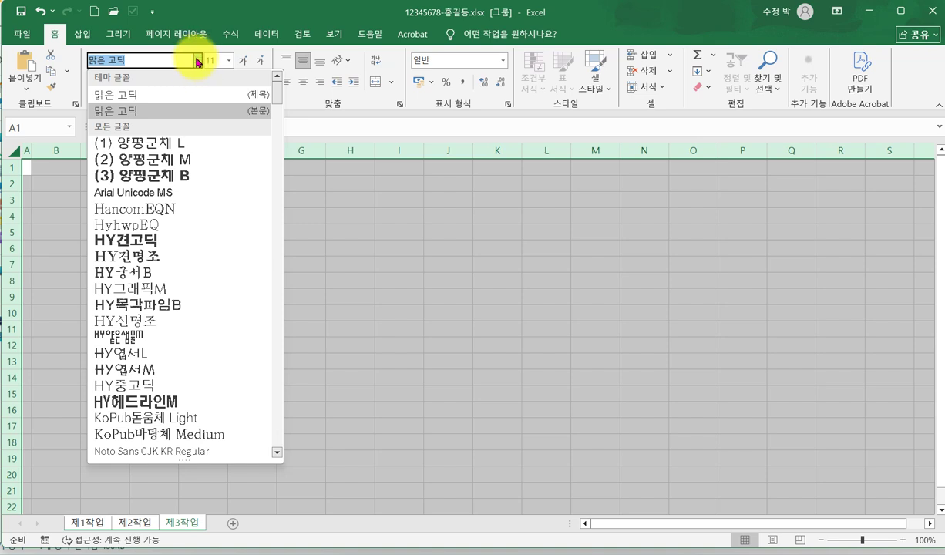
{"action": "type", "text": "굴"}
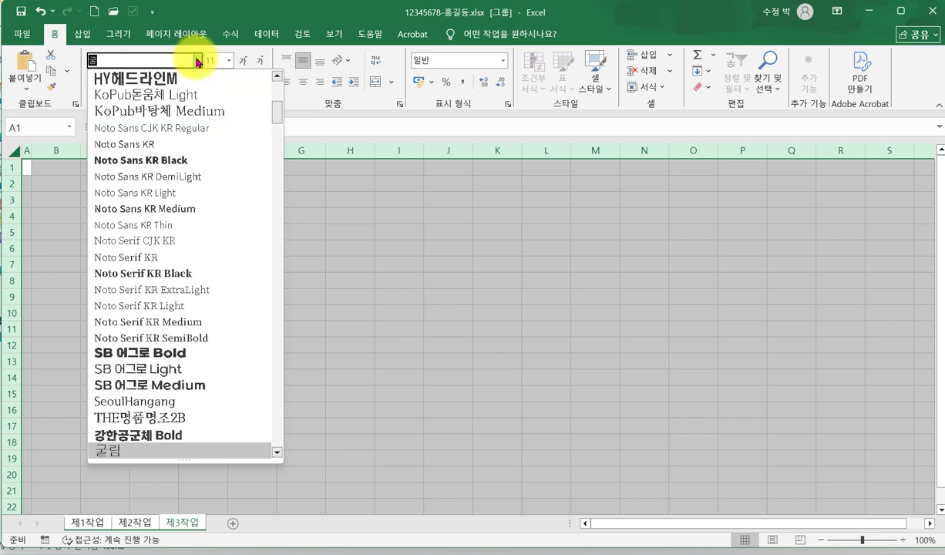
{"action": "left_click", "coordinate": [114, 451]}
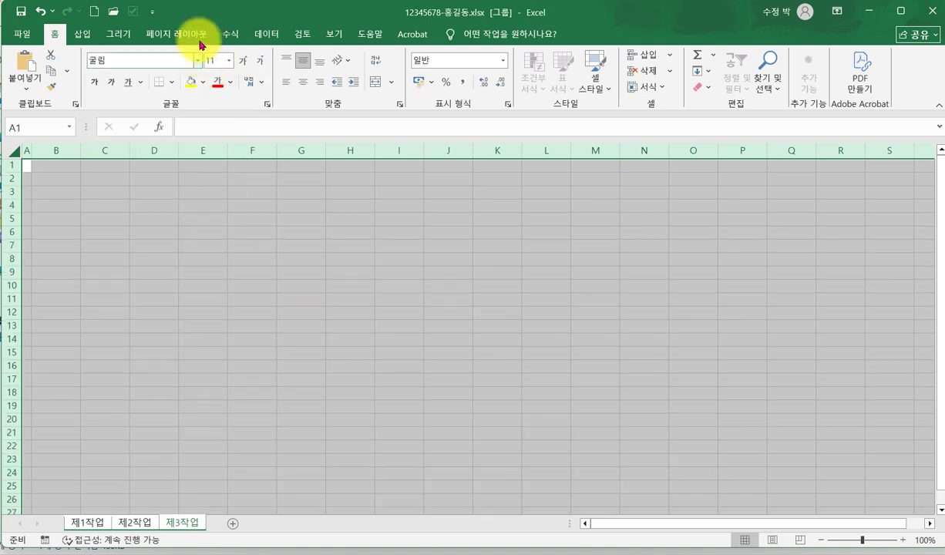
{"action": "left_click", "coordinate": [304, 84]}
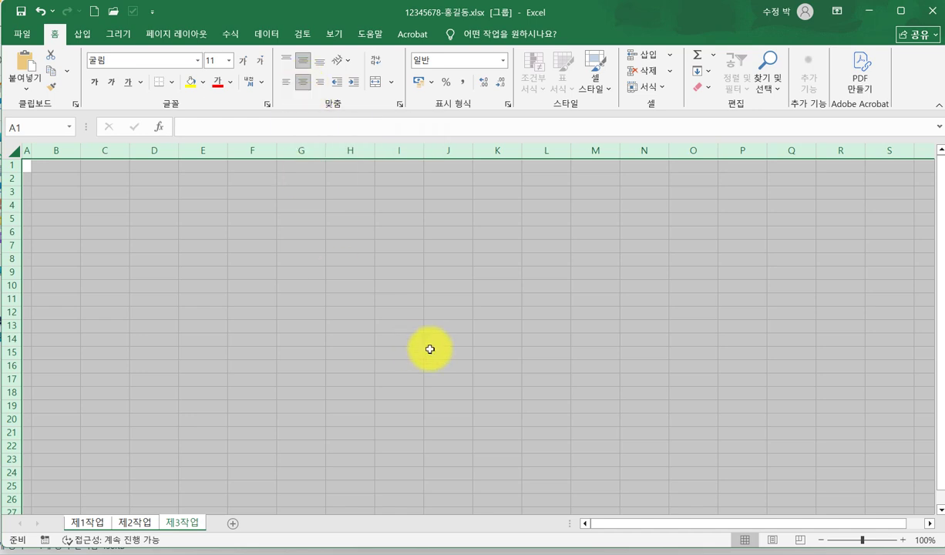
Step: Select the range B4:J12 on the 제1작업 sheet alone and set the zoom to 150%
{"action": "left_click", "coordinate": [89, 524]}
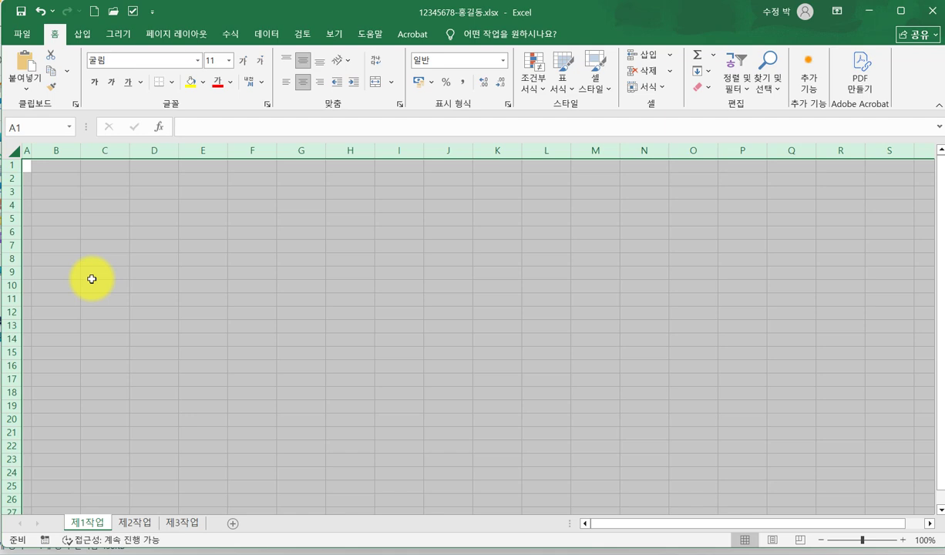
{"action": "left_click", "coordinate": [52, 207]}
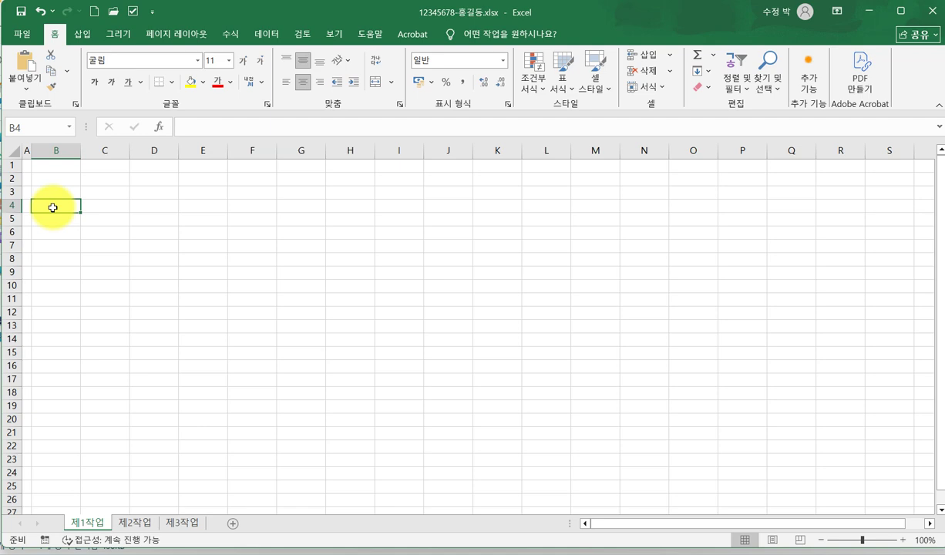
{"action": "left_click_drag", "start_coordinate": [52, 207], "coordinate": [465, 314]}
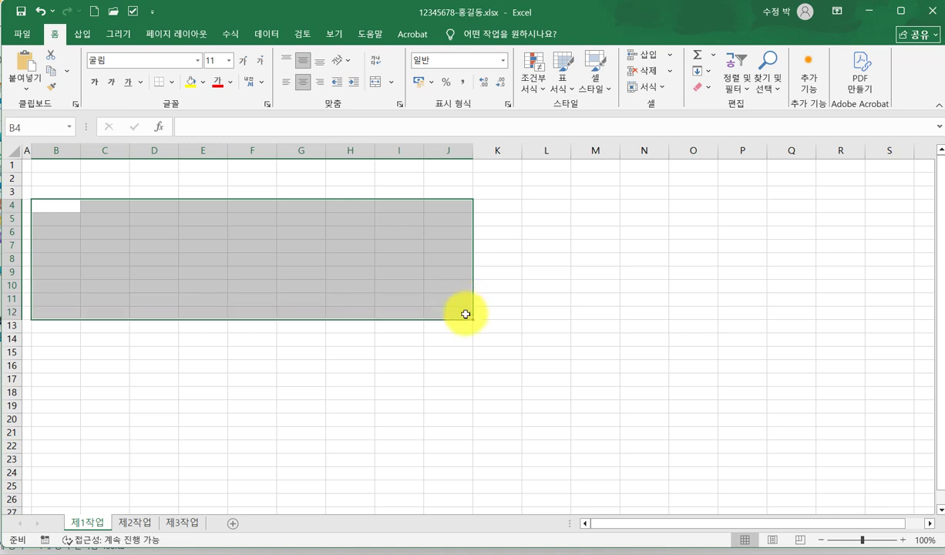
{"action": "left_click", "coordinate": [922, 539]}
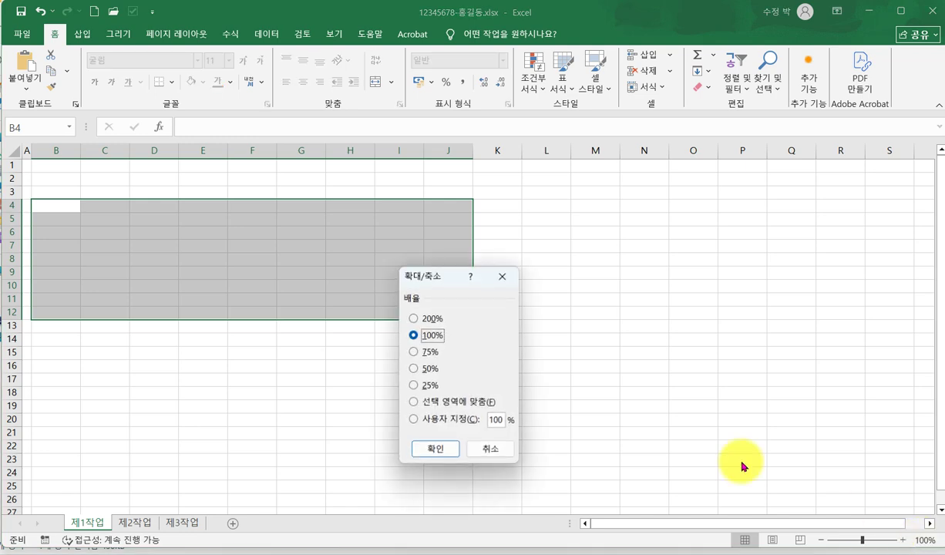
{"action": "left_click", "coordinate": [495, 418]}
{"action": "type", "text": "150"}
{"action": "key", "text": "Return"}
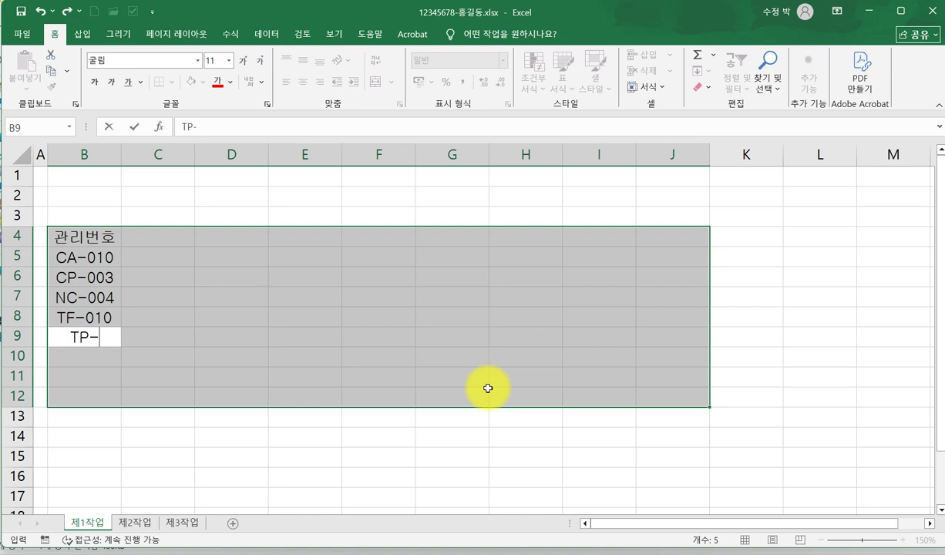
Step: Complete the 관리번호 column by entering TP-009, NF-006, TM-006 and CF-006 in cells B9 to B12
{"action": "type", "text": "09"}
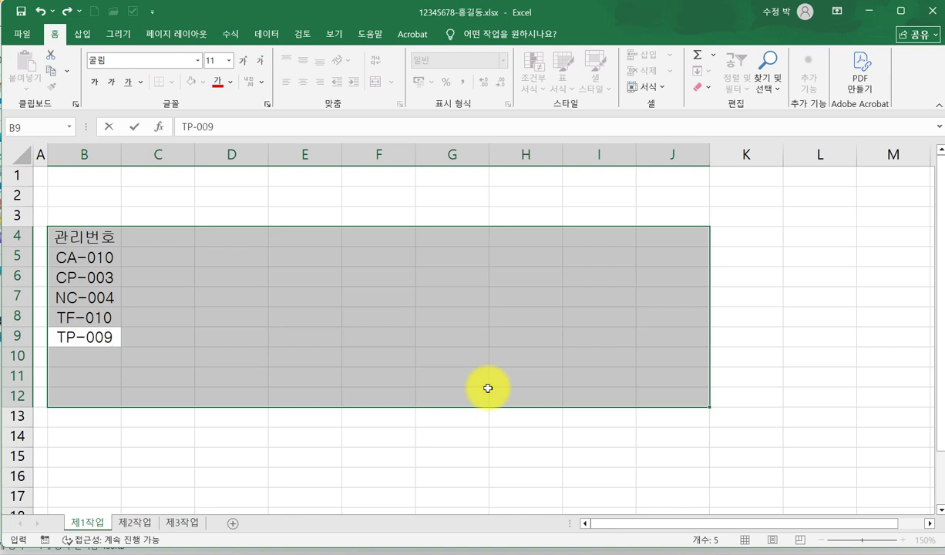
{"action": "key", "text": "Return"}
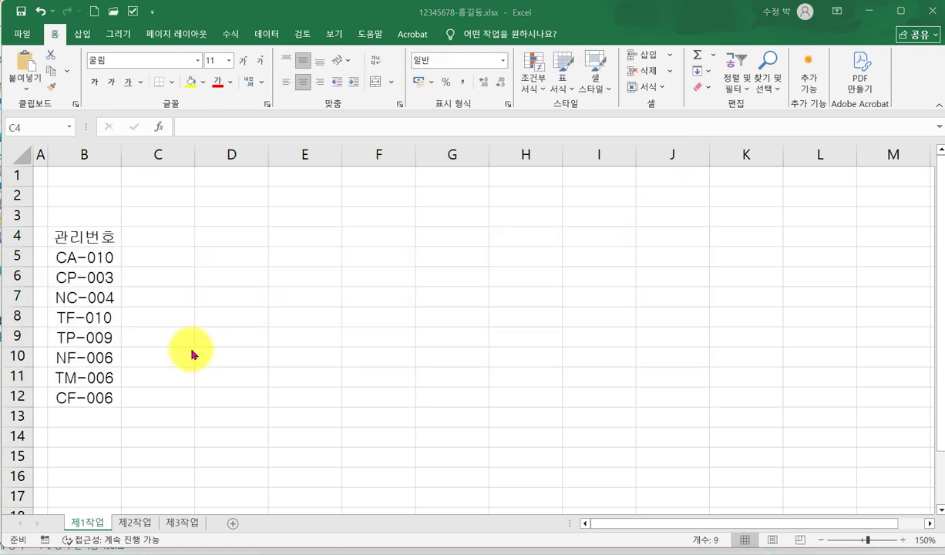
{"action": "key", "text": "ctrl+a"}
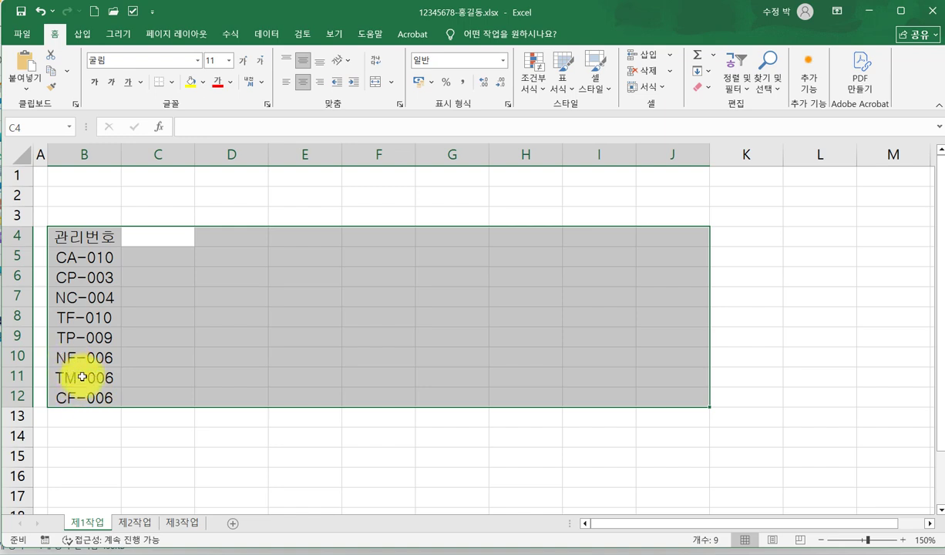
{"action": "mouse_move", "coordinate": [84, 363]}
{"action": "left_mouse_down"}
{"action": "mouse_move", "coordinate": [106, 324]}
{"action": "mouse_move", "coordinate": [71, 376]}
{"action": "left_mouse_up"}
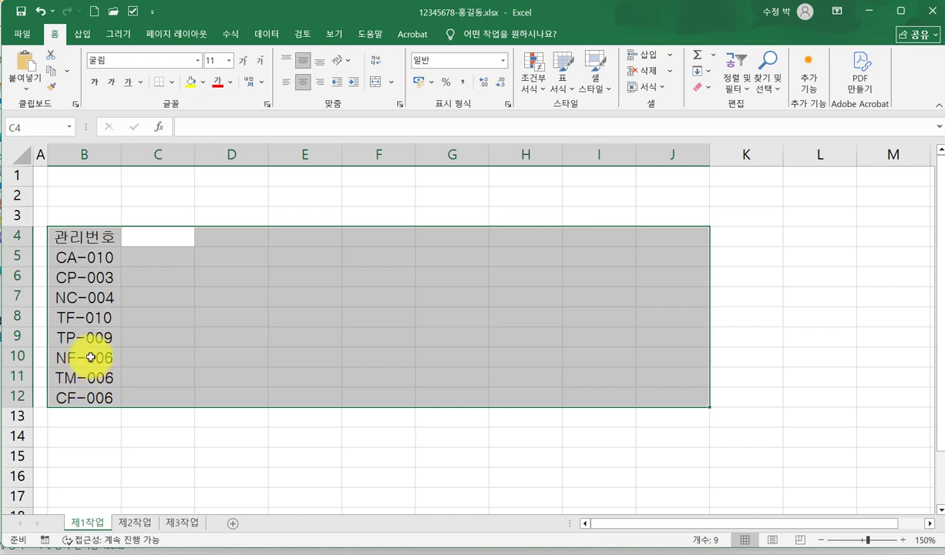
Step: Turn off the 한/영 자동 고침 option in the AutoCorrect settings of the Excel options
{"action": "left_click", "coordinate": [22, 34]}
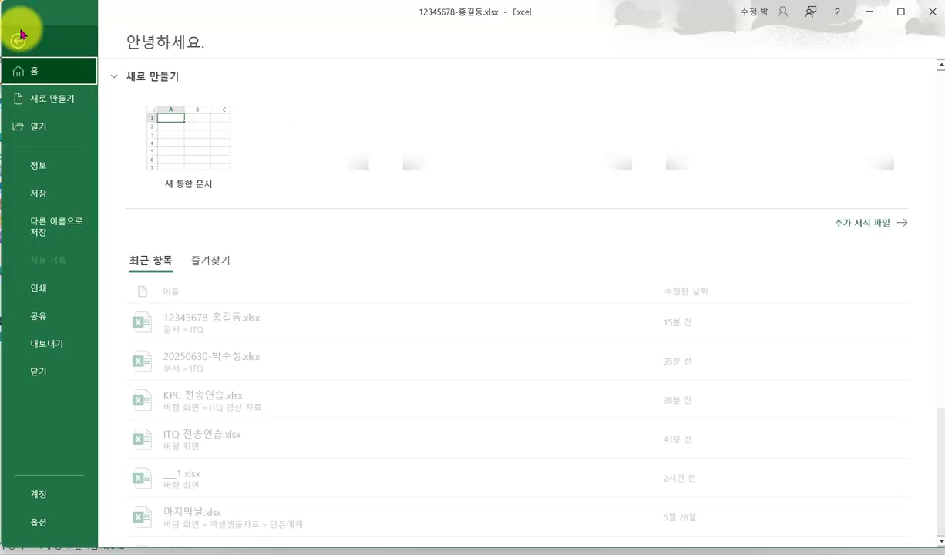
{"action": "left_click", "coordinate": [40, 524]}
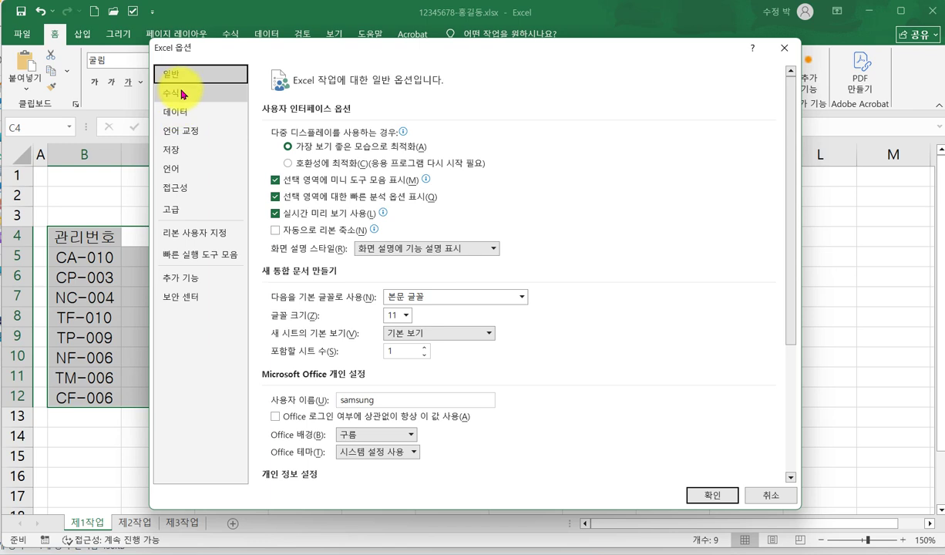
{"action": "left_click", "coordinate": [186, 138]}
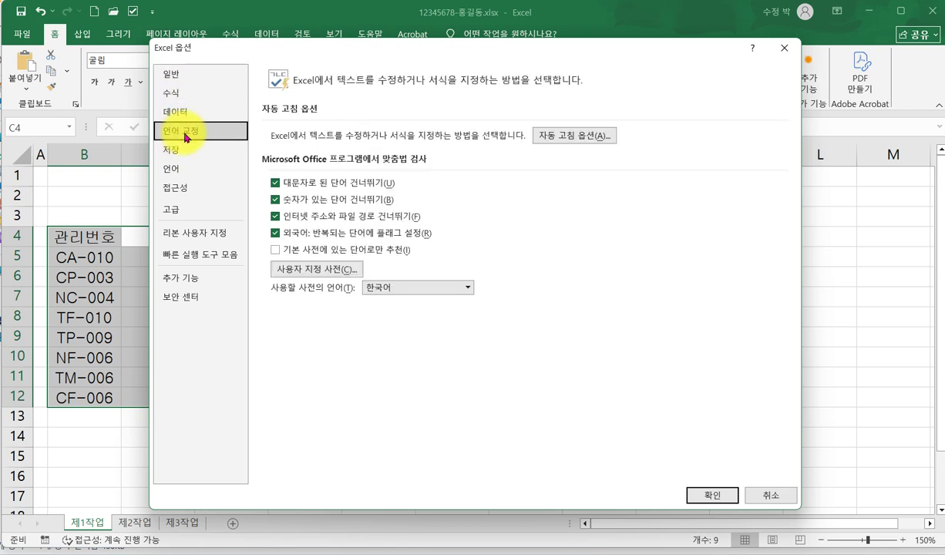
{"action": "left_click", "coordinate": [573, 137]}
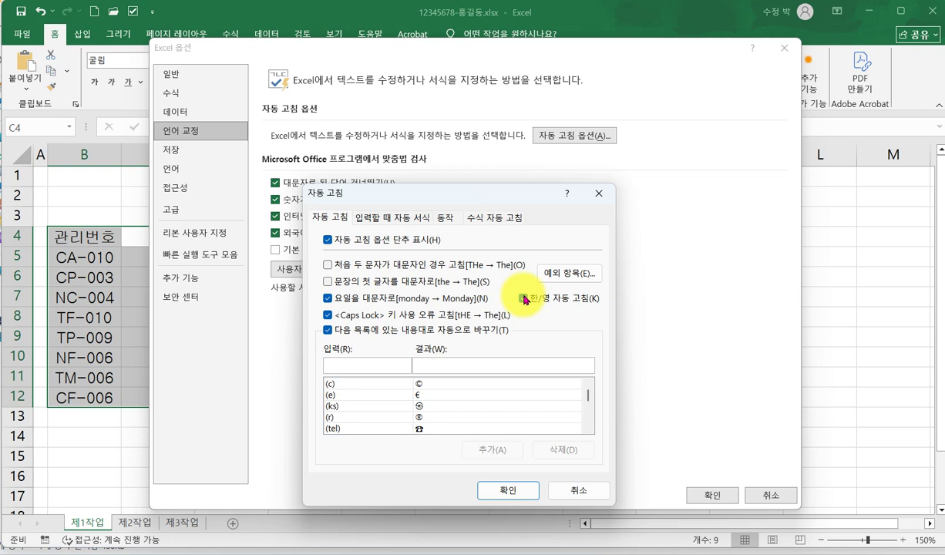
{"action": "left_click", "coordinate": [524, 298]}
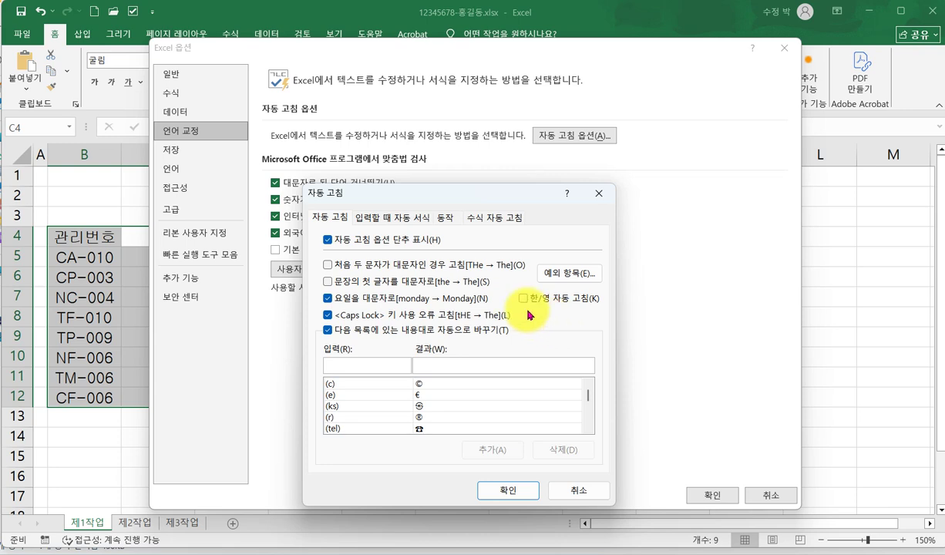
{"action": "left_click", "coordinate": [508, 491]}
{"action": "left_click", "coordinate": [710, 494]}
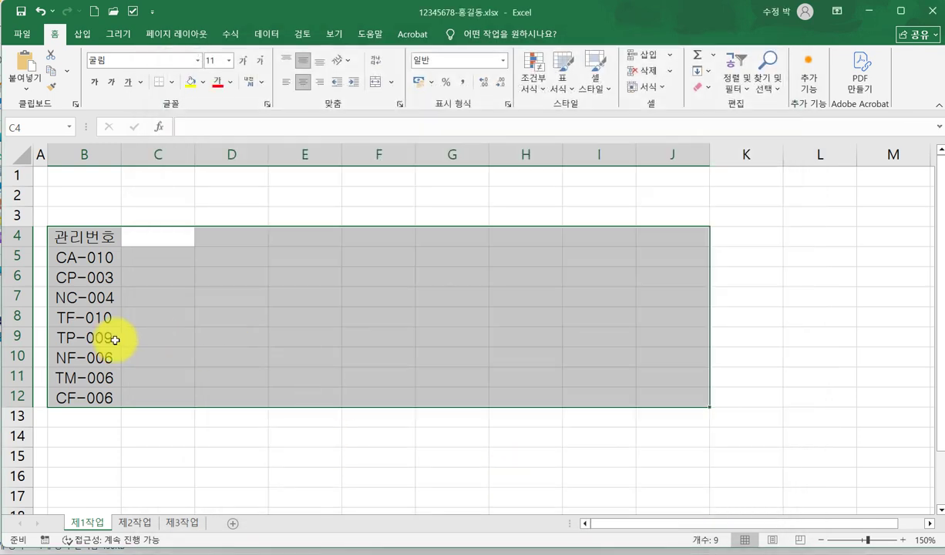
Step: Select the table range B4:J12 on the 제1작업 sheet for data entry, starting from the 관리번호 heading
{"action": "left_click", "coordinate": [73, 336]}
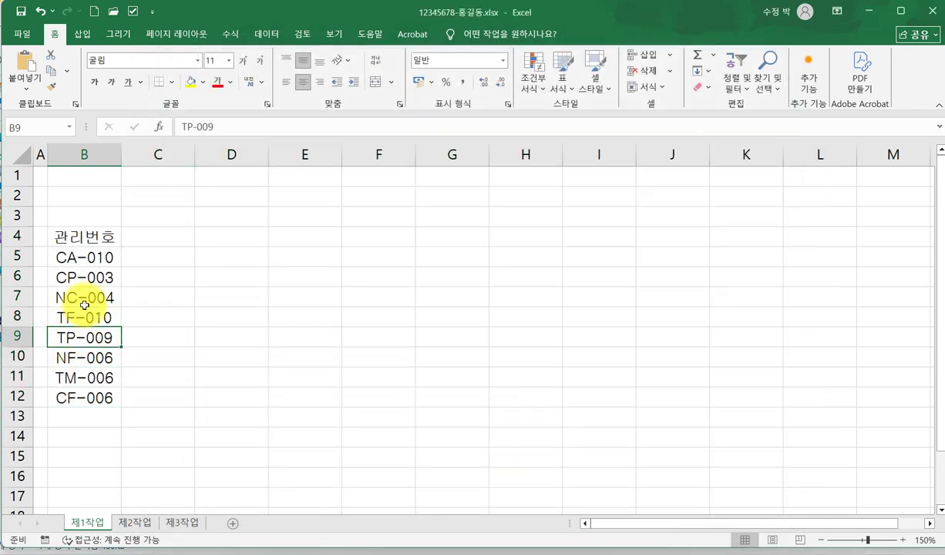
{"action": "left_click", "coordinate": [94, 237]}
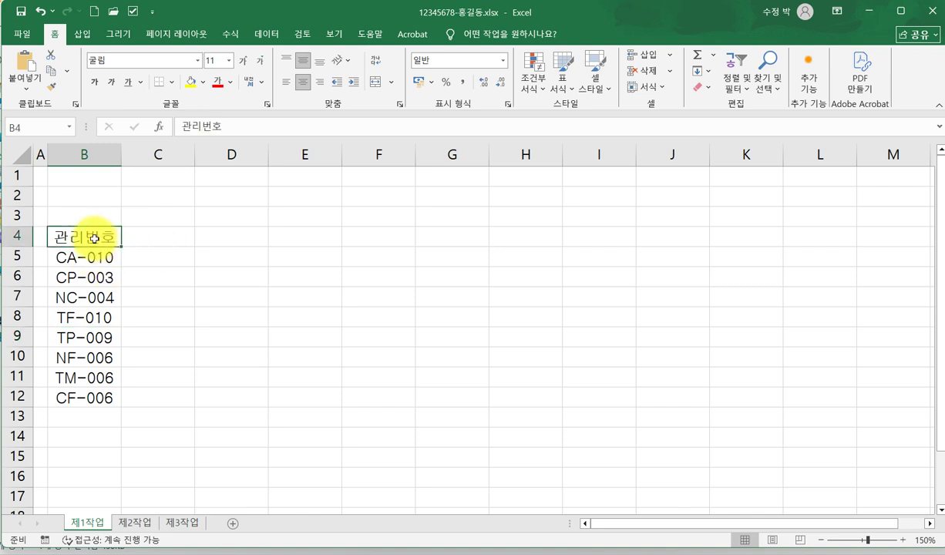
{"action": "left_click_drag", "start_coordinate": [89, 236], "coordinate": [644, 396]}
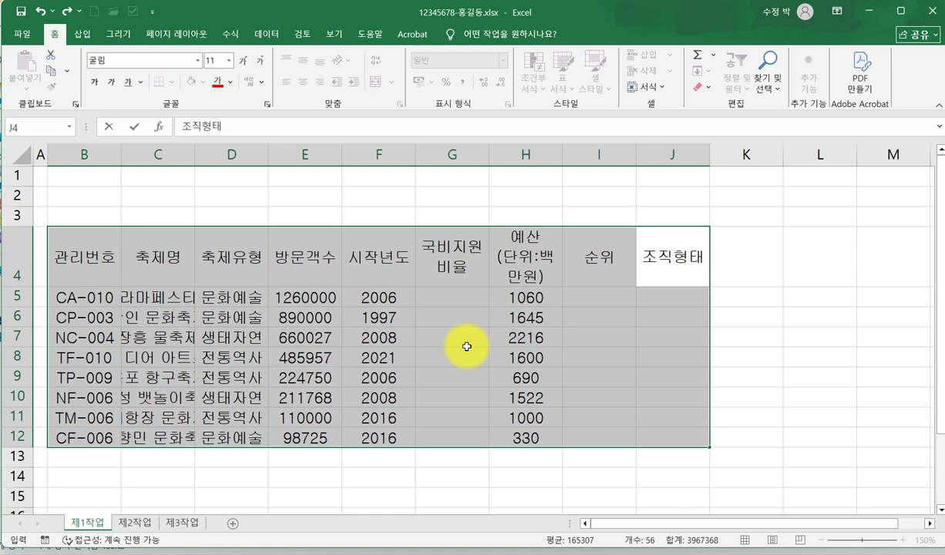
Step: Reposition the reference table picture so that it sits below the data table, from about row 15, leaving all columns uncovered
{"action": "left_click_drag", "start_coordinate": [460, 297], "coordinate": [460, 427]}
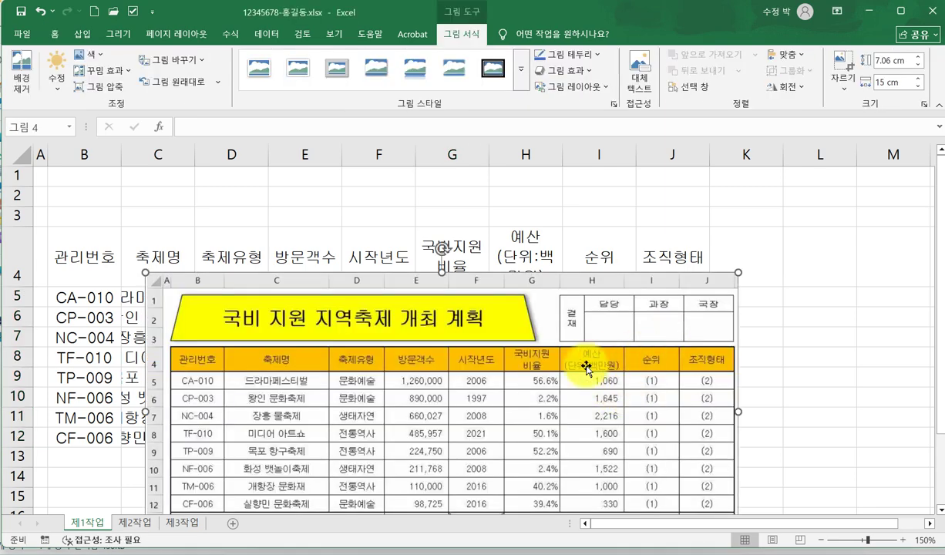
{"action": "left_click_drag", "start_coordinate": [587, 364], "coordinate": [685, 261]}
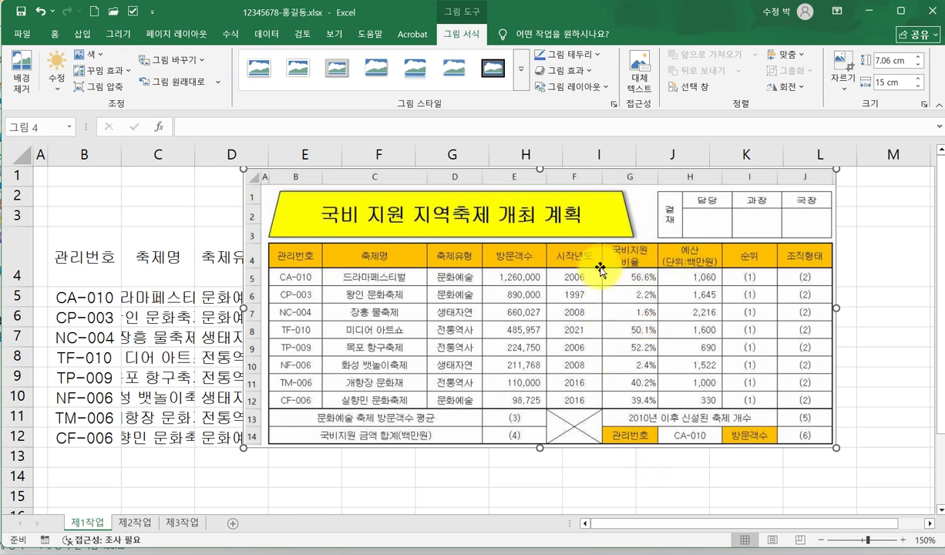
{"action": "left_click_drag", "start_coordinate": [593, 216], "coordinate": [879, 248]}
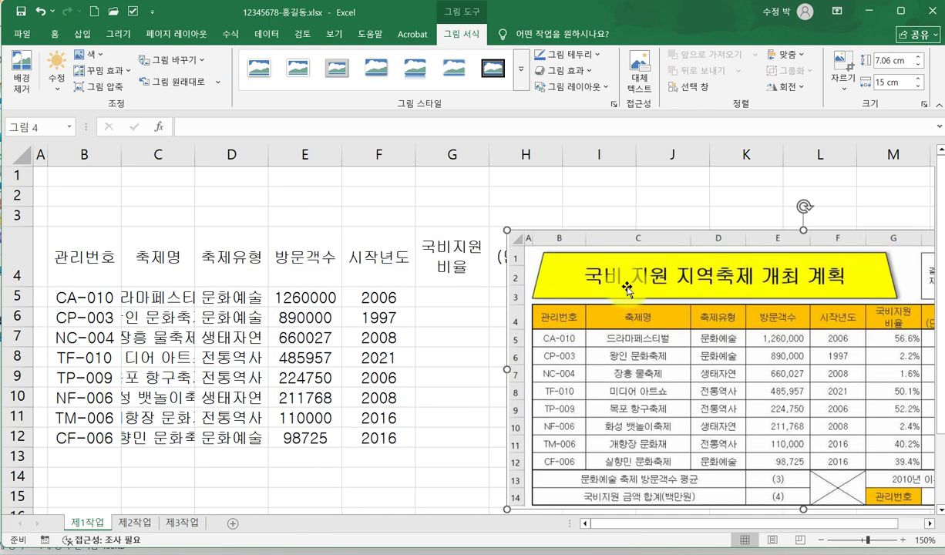
{"action": "left_click_drag", "start_coordinate": [552, 275], "coordinate": [639, 250]}
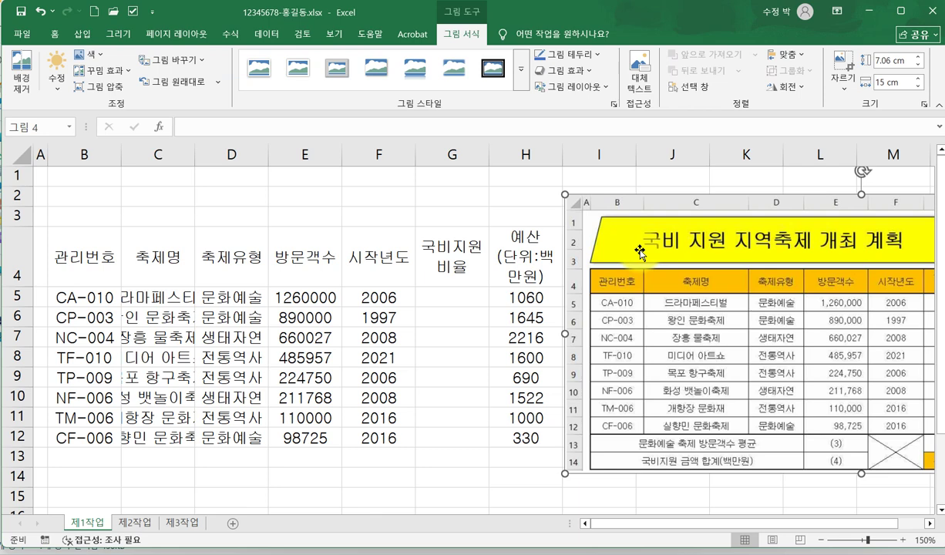
{"action": "left_click_drag", "start_coordinate": [639, 250], "coordinate": [429, 257]}
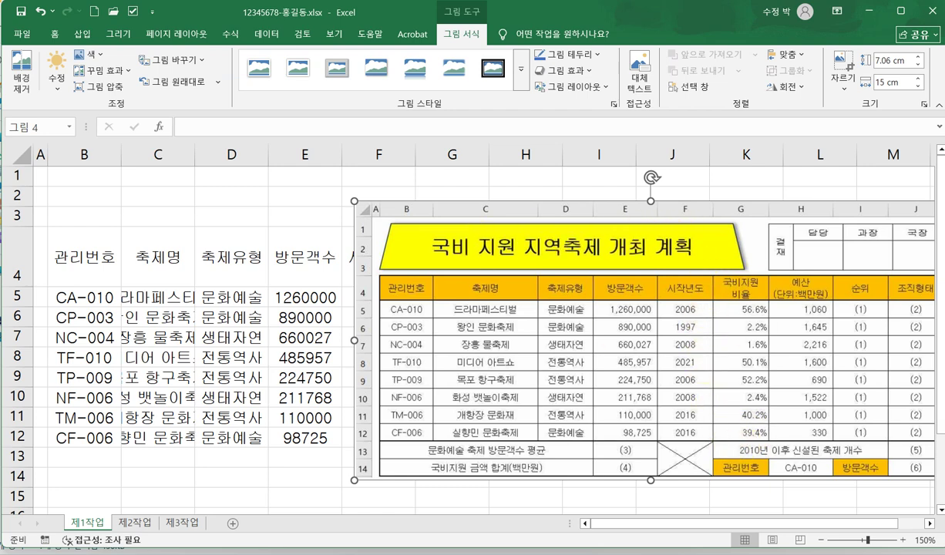
{"action": "left_click_drag", "start_coordinate": [675, 238], "coordinate": [472, 517]}
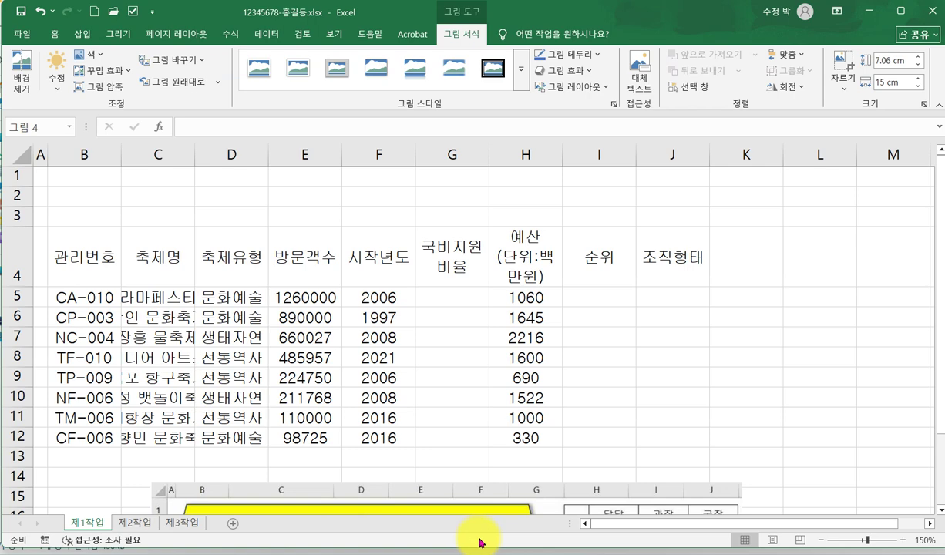
{"action": "key", "text": "ctrl+z"}
{"action": "left_click_drag", "start_coordinate": [539, 235], "coordinate": [352, 532]}
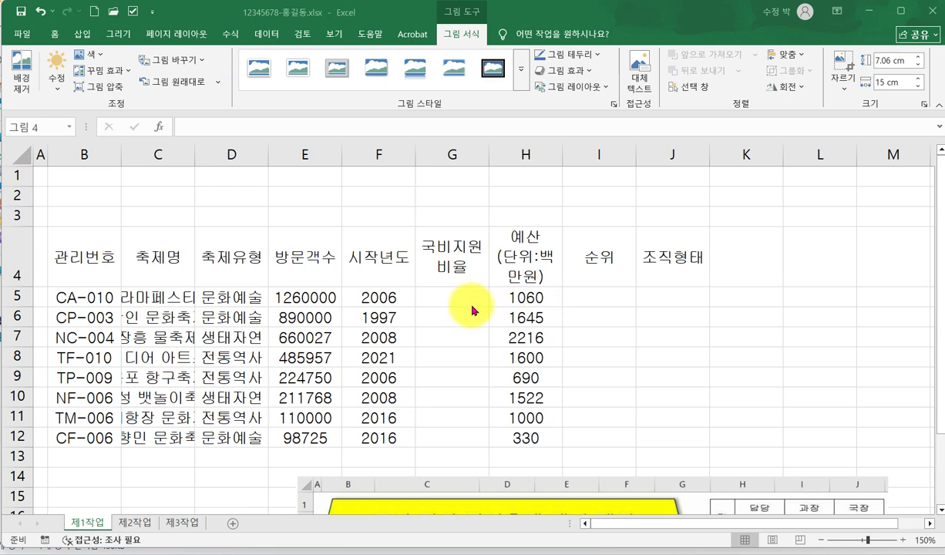
Step: Format G5:G12 in the 국비지원비율 column as percentages and enter 56.6, 2.2, 1.6 and 50.1 in G5 to G8
{"action": "left_click_drag", "start_coordinate": [453, 296], "coordinate": [445, 436]}
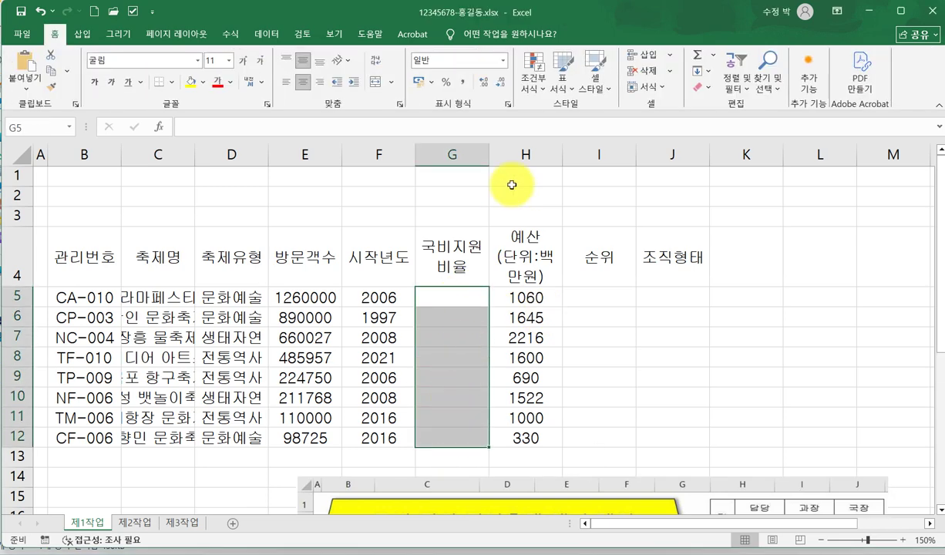
{"action": "left_click", "coordinate": [450, 85]}
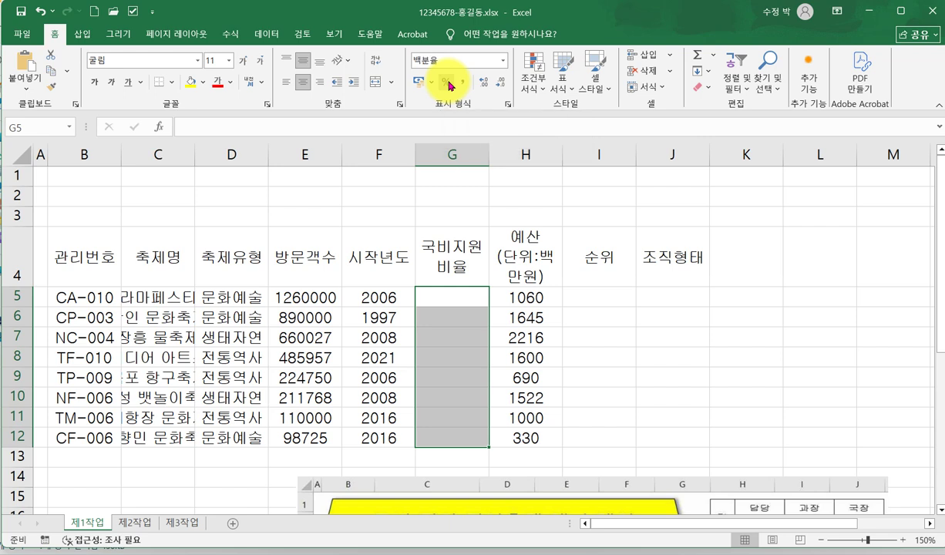
{"action": "type", "text": "56.6"}
{"action": "key", "text": "Return"}
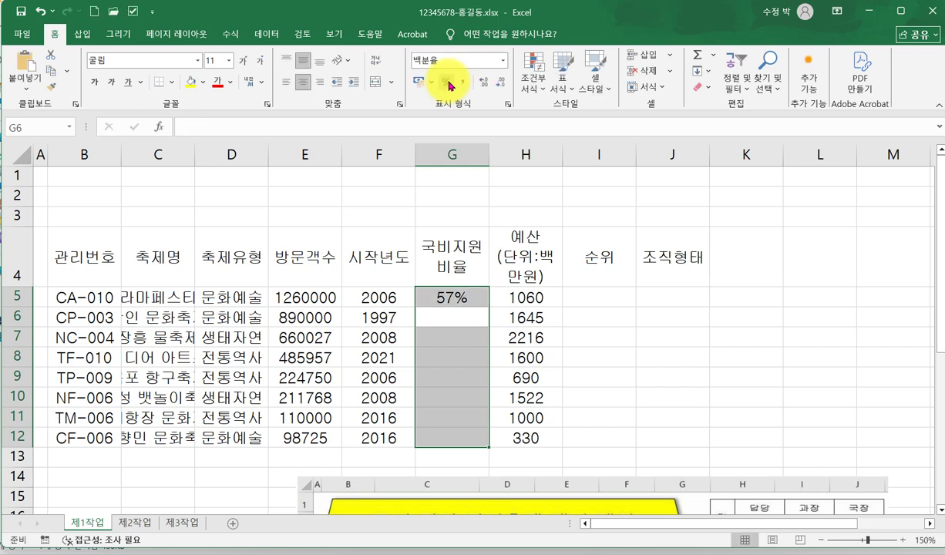
{"action": "type", "text": "2.2"}
{"action": "key", "text": "Return"}
{"action": "type", "text": "1.6"}
{"action": "key", "text": "Return"}
{"action": "type", "text": "50.1"}
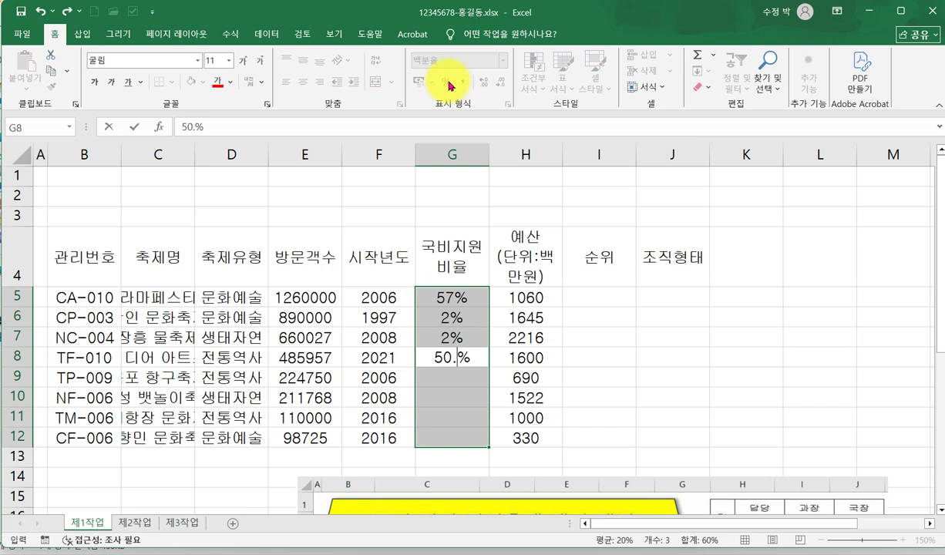
{"action": "key", "text": "Return"}
Step: Complete the 국비지원비율 column by entering 52.2, 2.4, 40.2 and 39.4 in cells G9 to G12
{"action": "type", "text": "2"}
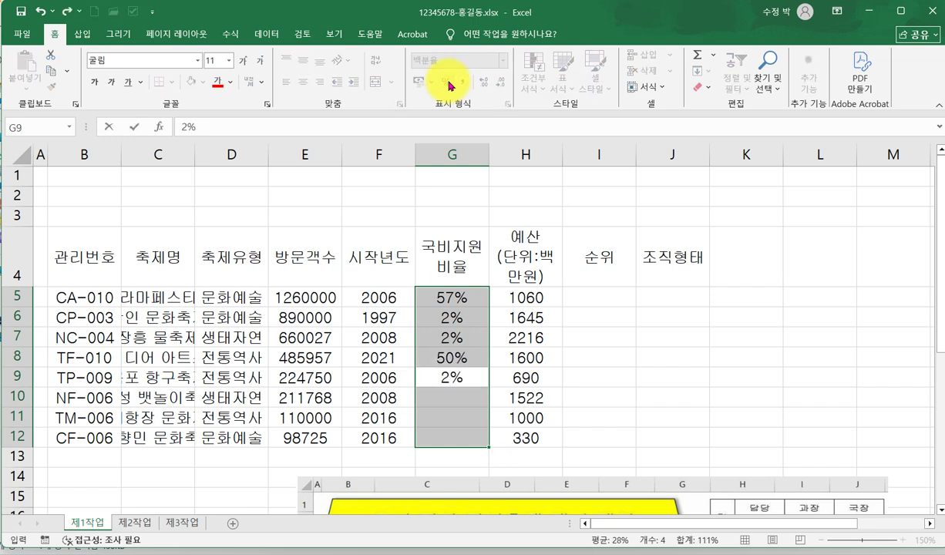
{"action": "type", "text": "2.2"}
{"action": "key", "text": "Return"}
{"action": "type", "text": "2.4"}
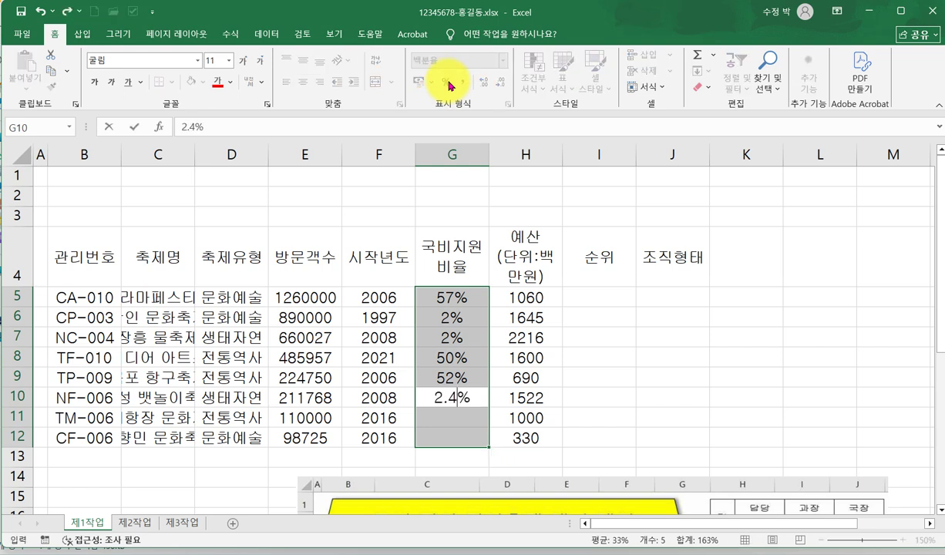
{"action": "key", "text": "Return"}
{"action": "type", "text": "40.2"}
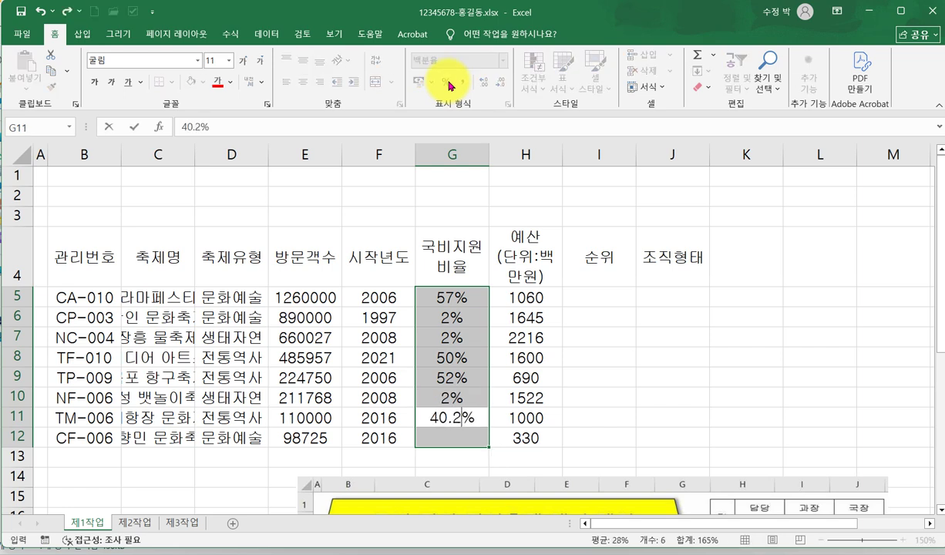
{"action": "key", "text": "Return"}
{"action": "type", "text": "39"}
{"action": "type", "text": ".4"}
{"action": "key", "text": "Return"}
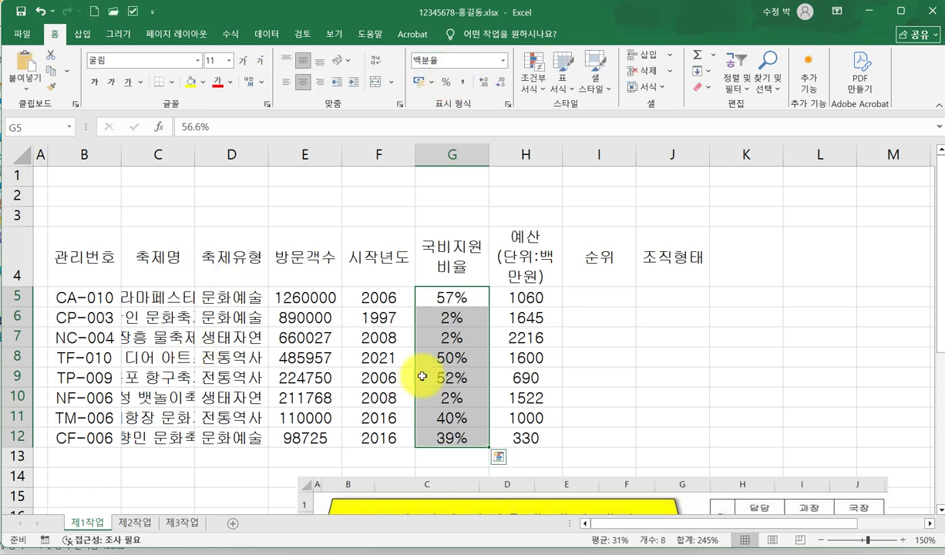
Step: Compare the percentages with the reference picture and display the 국비지원비율 values with one decimal place
{"action": "left_click_drag", "start_coordinate": [626, 497], "coordinate": [584, 191]}
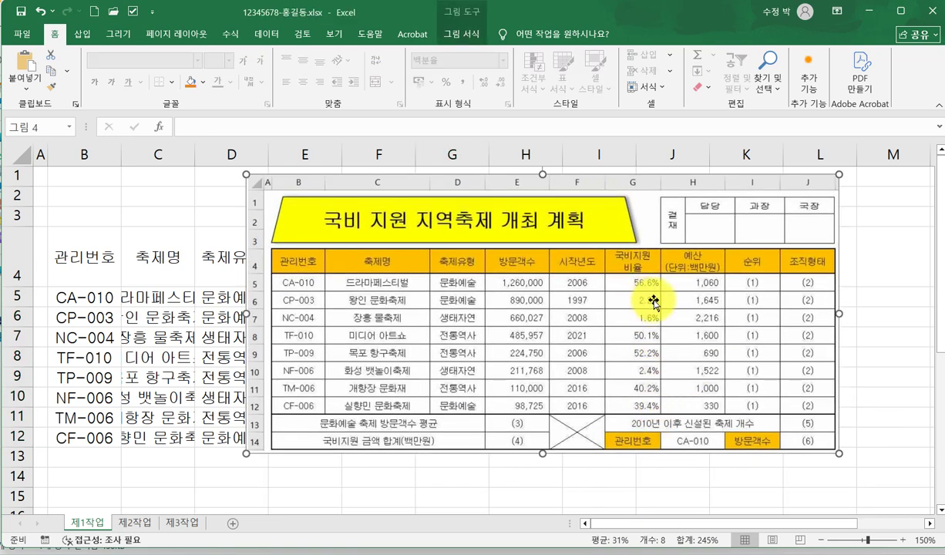
{"action": "mouse_move", "coordinate": [613, 186]}
{"action": "left_mouse_down"}
{"action": "mouse_move", "coordinate": [584, 449]}
{"action": "mouse_move", "coordinate": [604, 522]}
{"action": "mouse_move", "coordinate": [622, 437]}
{"action": "left_mouse_up"}
{"action": "left_click_drag", "start_coordinate": [453, 278], "coordinate": [451, 417]}
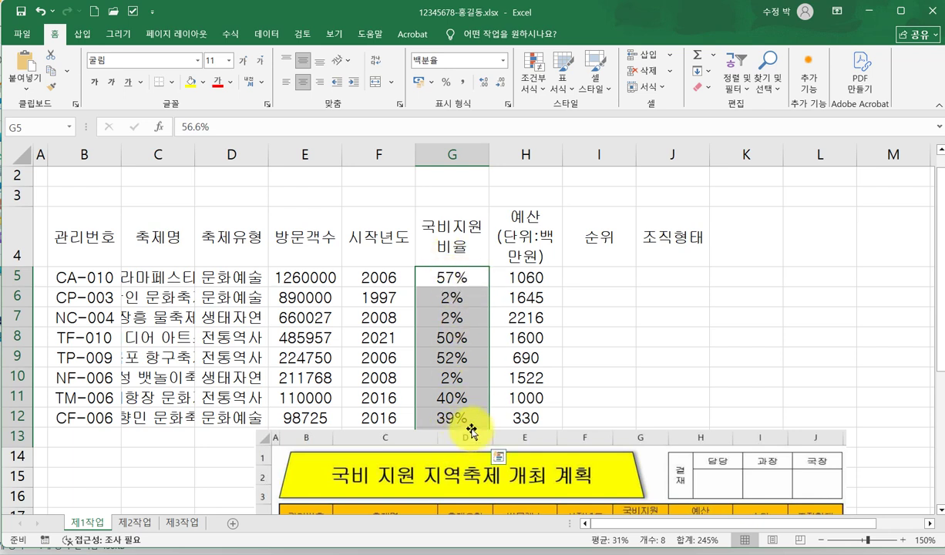
{"action": "left_click", "coordinate": [483, 87]}
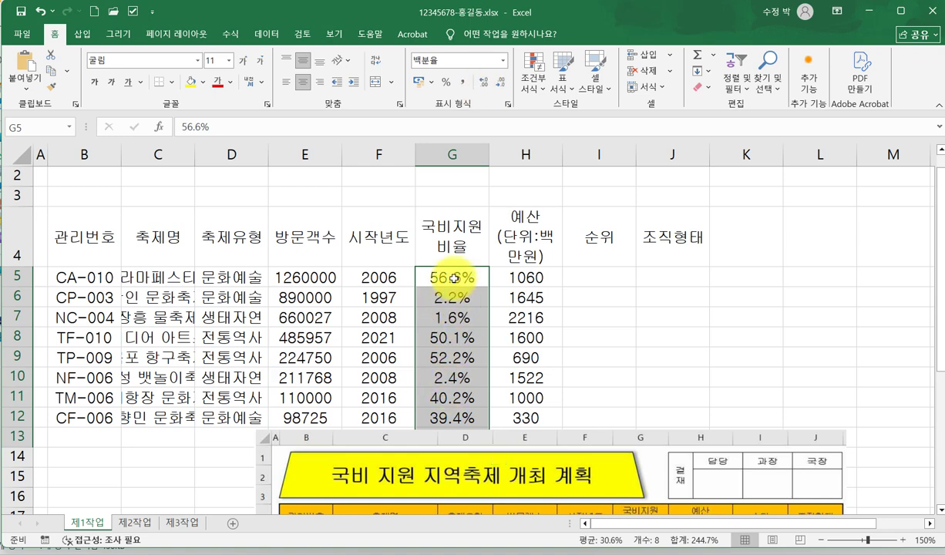
Step: Move the reference table picture beside the data table, starting at about column K
{"action": "left_click_drag", "start_coordinate": [579, 449], "coordinate": [662, 451]}
{"action": "left_click_drag", "start_coordinate": [452, 441], "coordinate": [423, 194]}
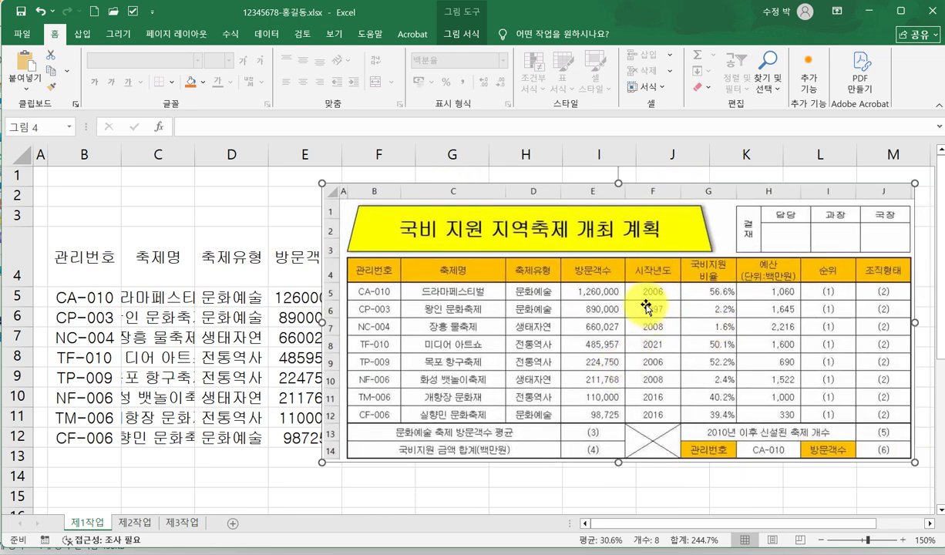
{"action": "left_click_drag", "start_coordinate": [332, 194], "coordinate": [717, 202]}
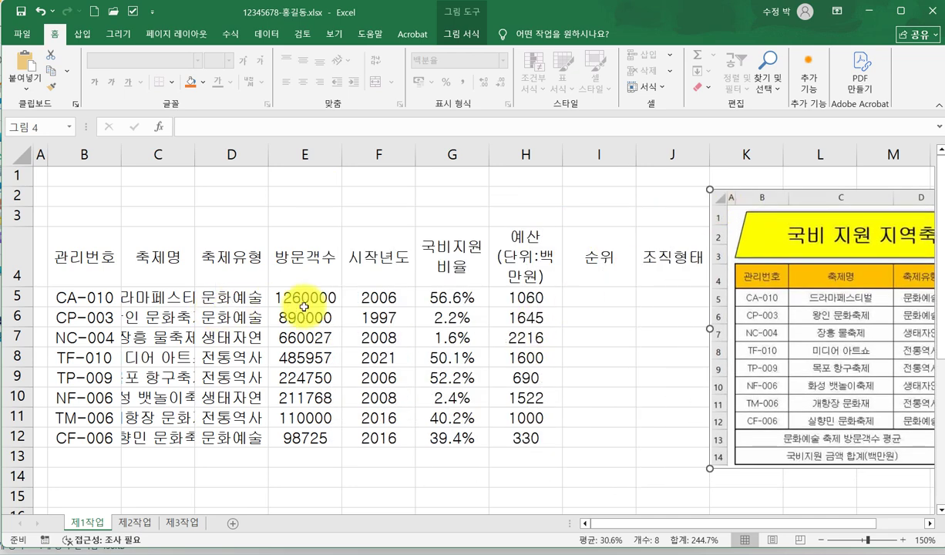
Step: Right-align the numbers in E5:E12 and G5:H12
{"action": "left_click_drag", "start_coordinate": [292, 297], "coordinate": [308, 438]}
{"action": "left_click_drag", "start_coordinate": [435, 297], "coordinate": [525, 430], "text": "ctrl"}
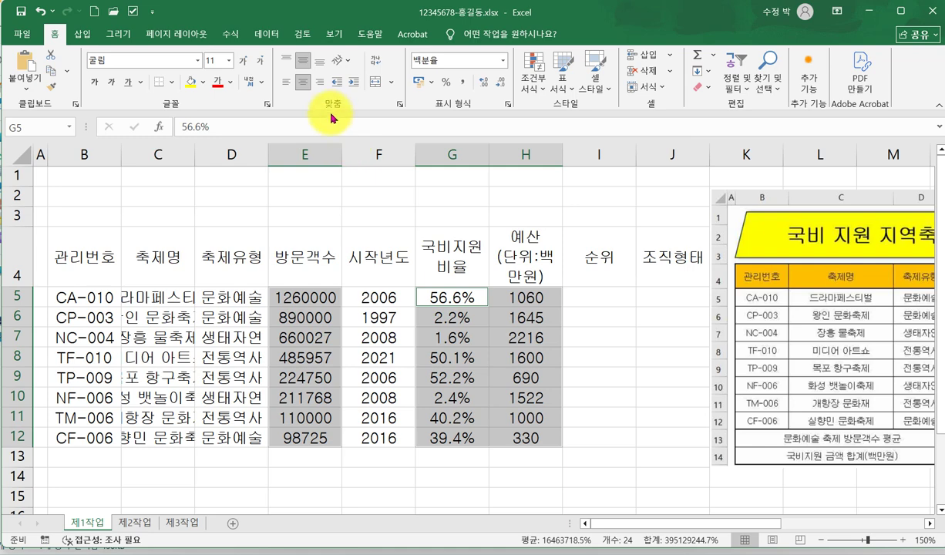
{"action": "left_click", "coordinate": [319, 82]}
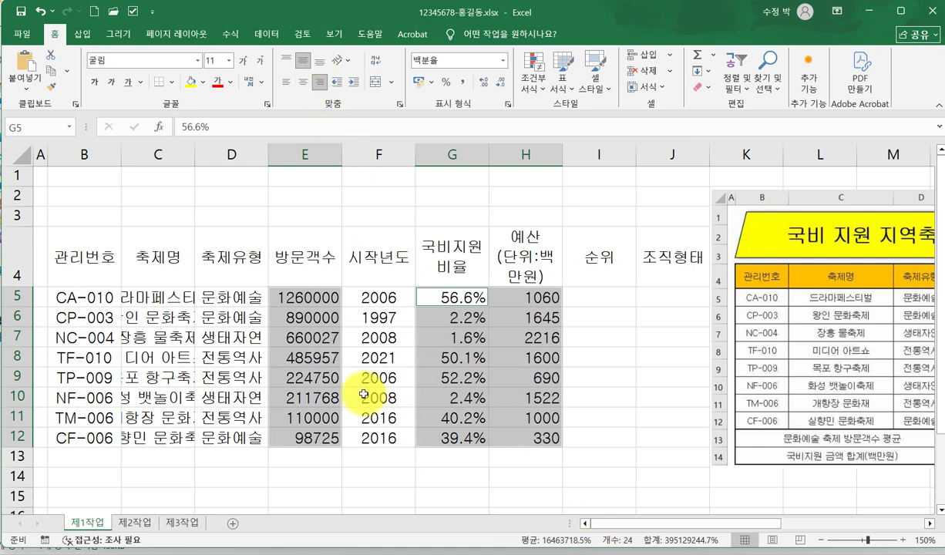
Step: Apply the comma style to the 방문객수 values in E5:E12 and the 예산 values in H5:H12
{"action": "left_click", "coordinate": [315, 296]}
{"action": "left_click_drag", "start_coordinate": [314, 297], "coordinate": [312, 436]}
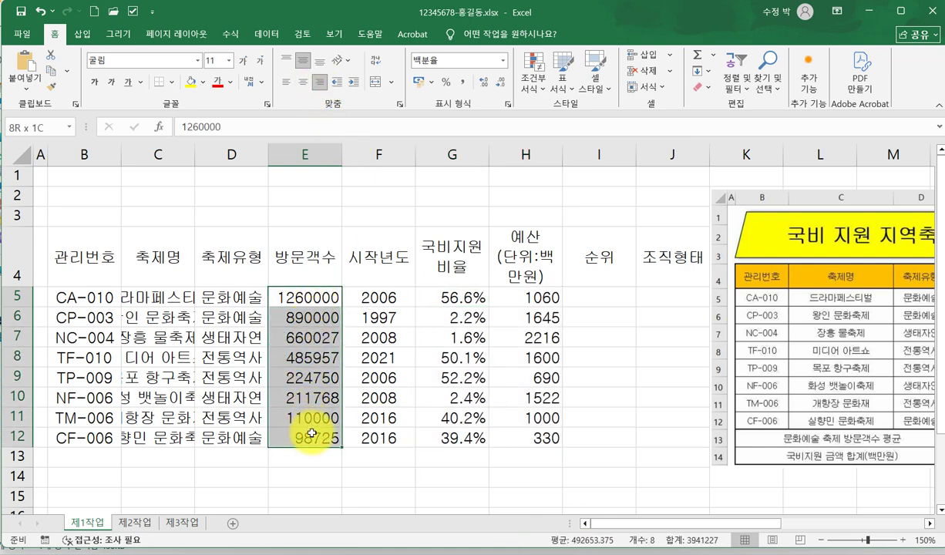
{"action": "left_click_drag", "start_coordinate": [524, 296], "coordinate": [526, 436]}
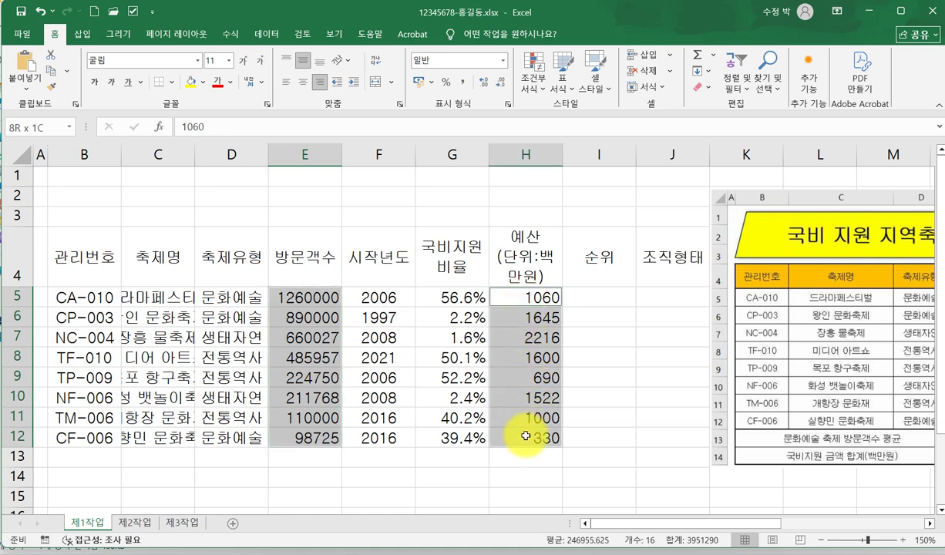
{"action": "left_click", "coordinate": [461, 82]}
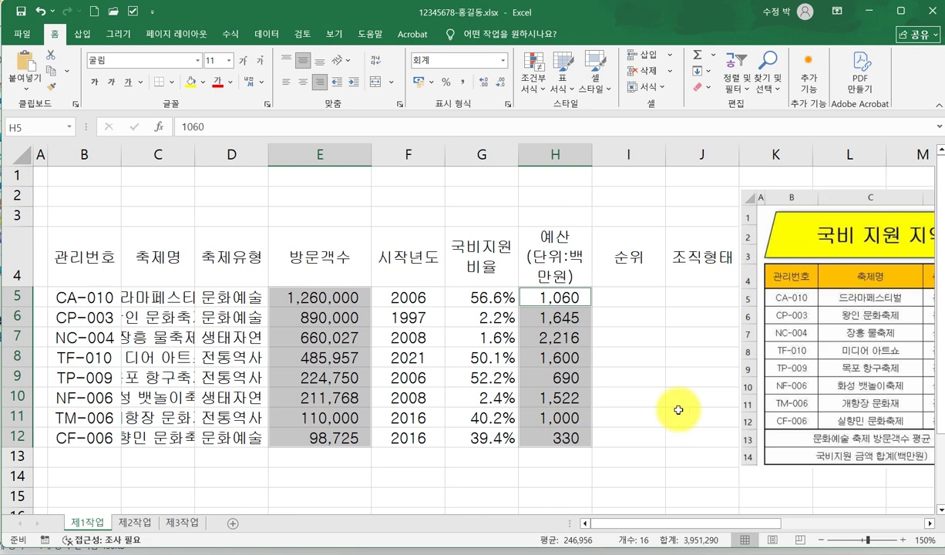
{"action": "scroll", "coordinate": [211, 400], "scroll_direction": "down", "scroll_amount": 2}
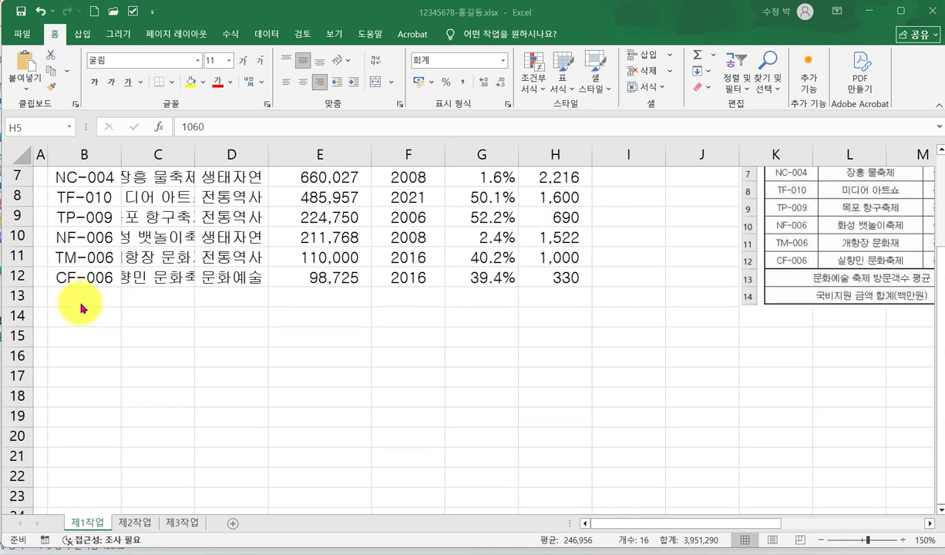
Step: Merge and center B13:D13, B14:D14, F13:F14 and G13:I13 as four separate blocks
{"action": "left_click_drag", "start_coordinate": [93, 301], "coordinate": [248, 295]}
{"action": "left_click_drag", "start_coordinate": [80, 316], "coordinate": [240, 311]}
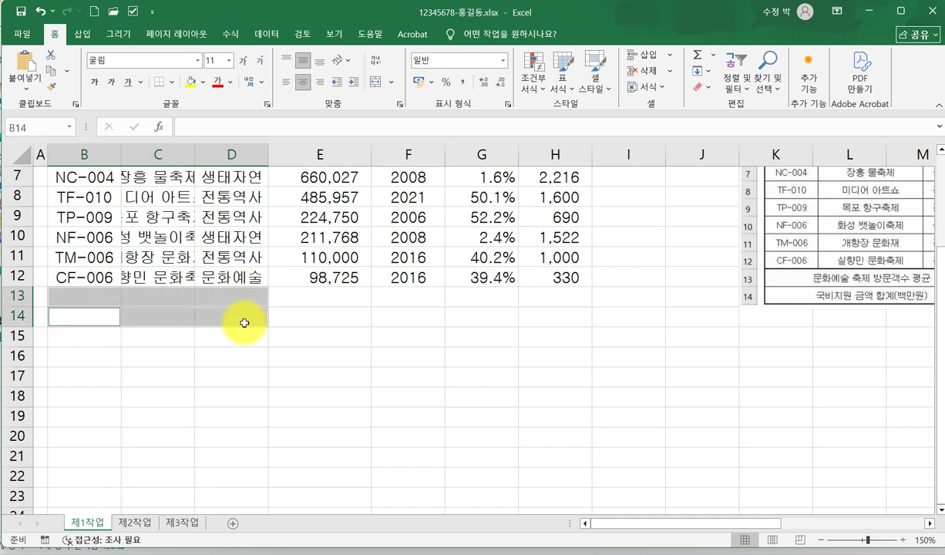
{"action": "left_click", "coordinate": [414, 297], "text": "ctrl"}
{"action": "left_click_drag", "start_coordinate": [414, 297], "coordinate": [414, 323]}
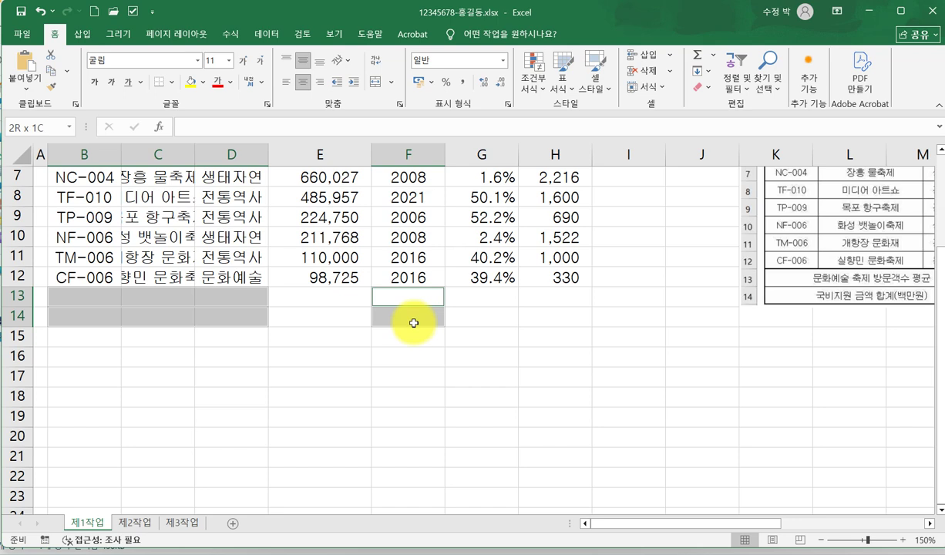
{"action": "left_click_drag", "start_coordinate": [473, 297], "coordinate": [627, 290]}
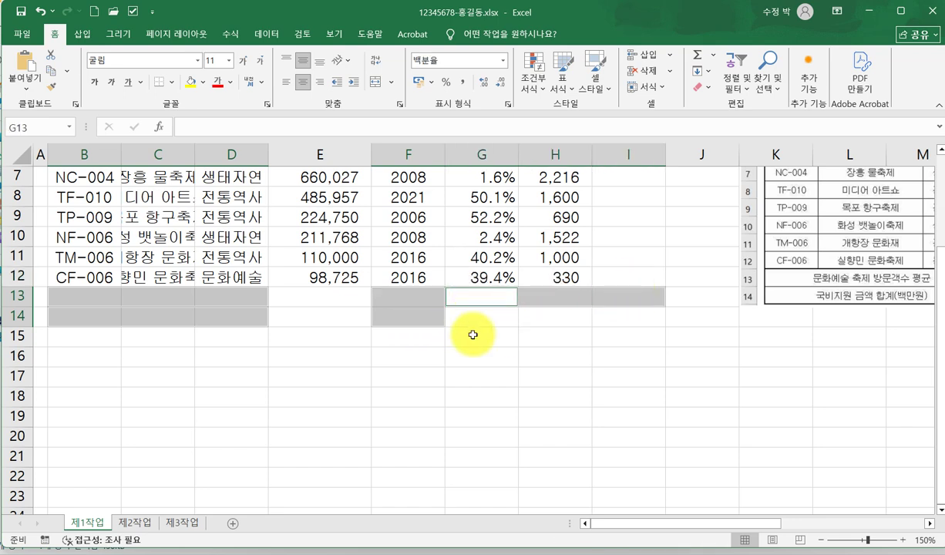
{"action": "left_click", "coordinate": [375, 84]}
{"action": "mouse_move", "coordinate": [660, 554]}
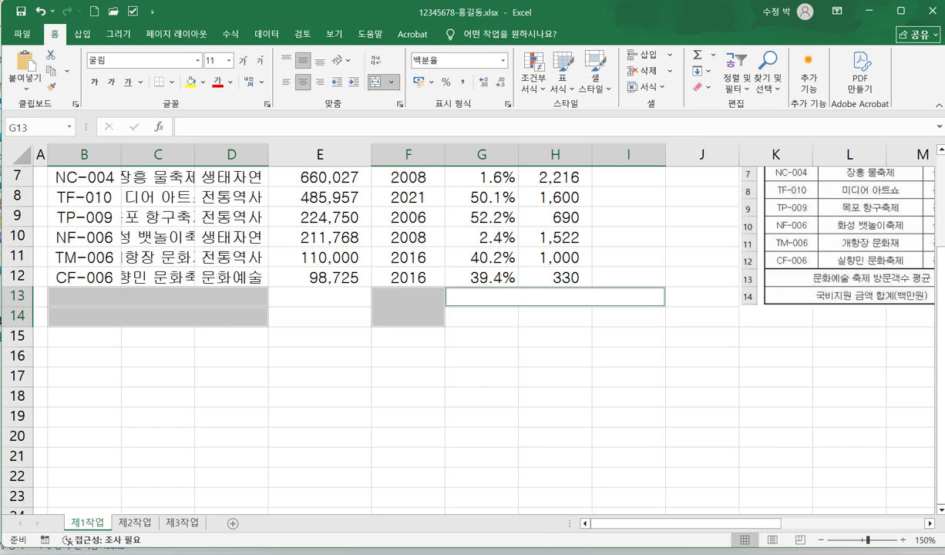
Step: Add both diagonal borders to the merged cell F13:F14 to form an X
{"action": "left_click", "coordinate": [416, 322]}
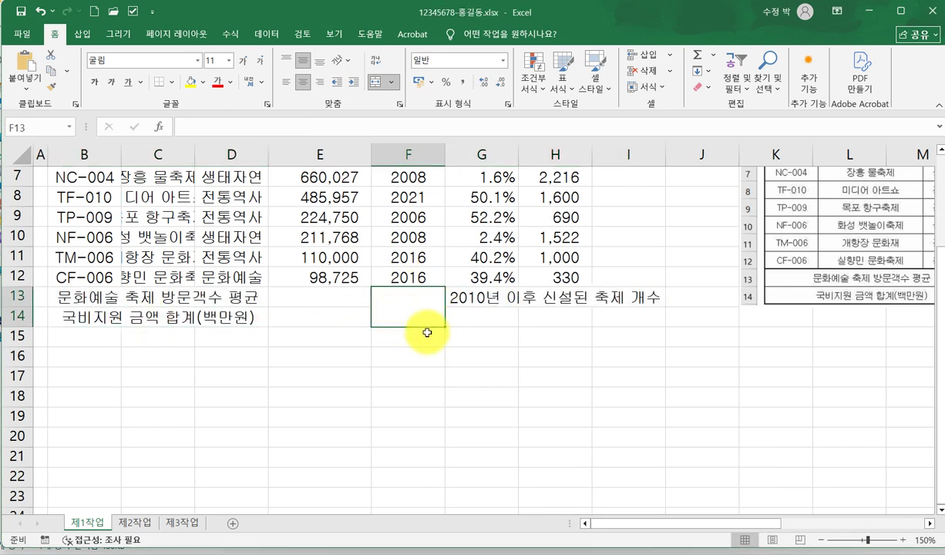
{"action": "left_click", "coordinate": [508, 103]}
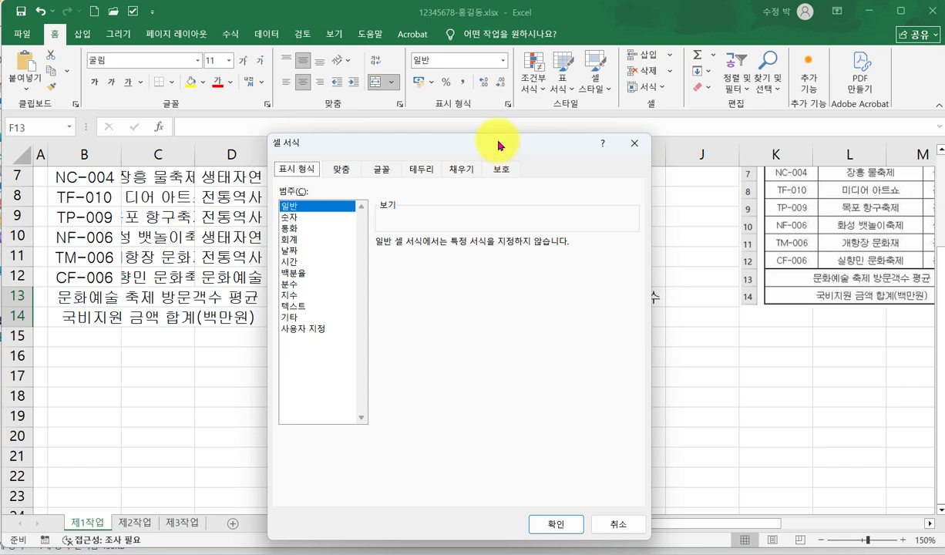
{"action": "left_click_drag", "start_coordinate": [476, 139], "coordinate": [474, 125]}
{"action": "left_click", "coordinate": [417, 153]}
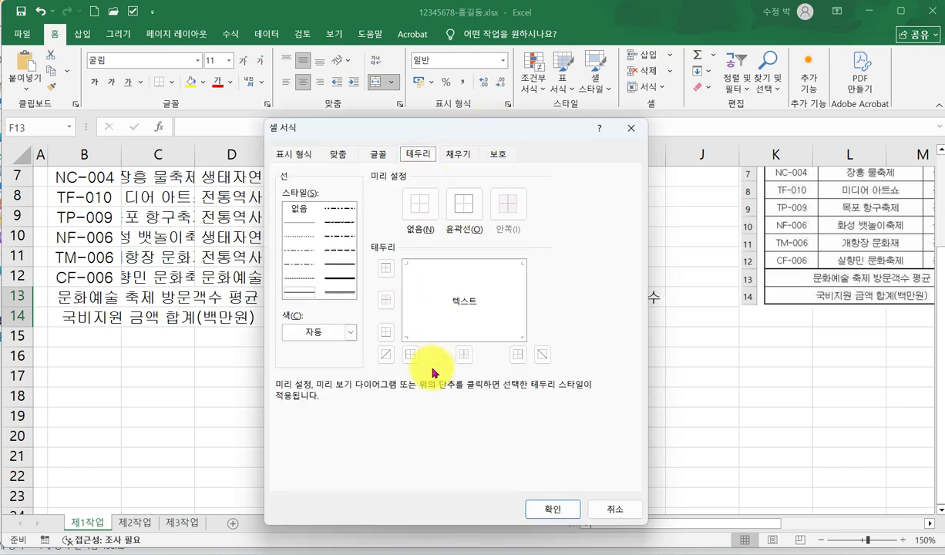
{"action": "left_click", "coordinate": [386, 354]}
{"action": "left_click", "coordinate": [541, 354]}
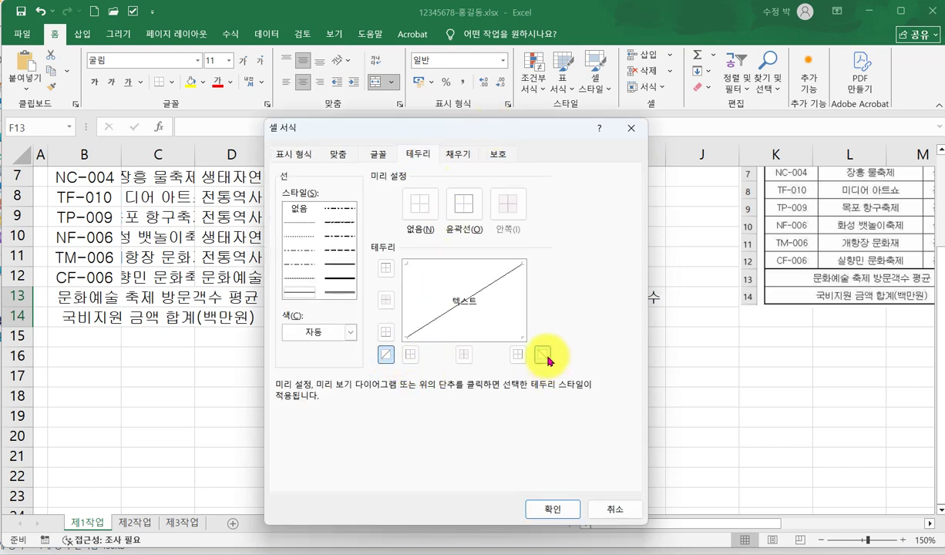
{"action": "left_click", "coordinate": [552, 510]}
Step: Move the reference table picture away from the data table so that it starts at about column L
{"action": "scroll", "coordinate": [855, 440], "scroll_direction": "up", "scroll_amount": 2}
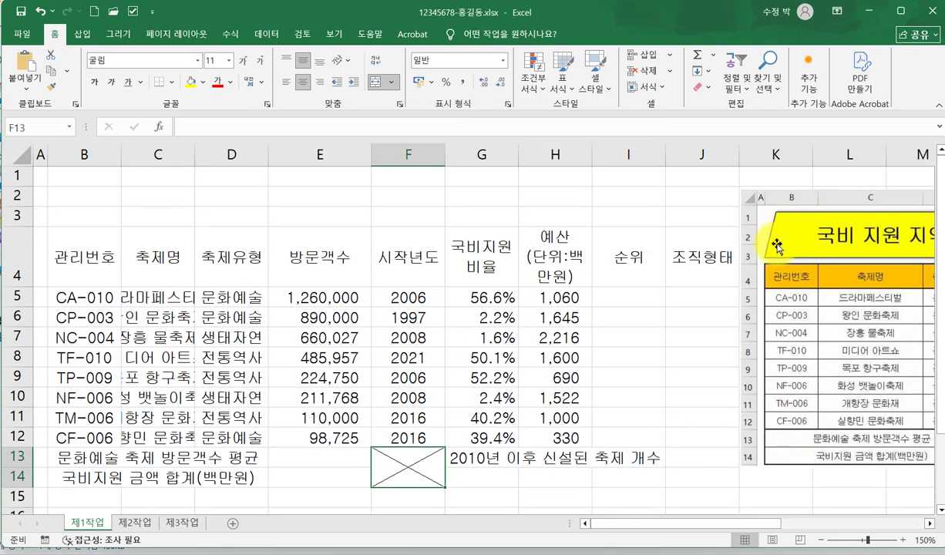
{"action": "left_click_drag", "start_coordinate": [747, 235], "coordinate": [819, 237]}
{"action": "left_click_drag", "start_coordinate": [81, 269], "coordinate": [702, 255]}
{"action": "scroll", "coordinate": [570, 370], "scroll_direction": "down", "scroll_amount": 1}
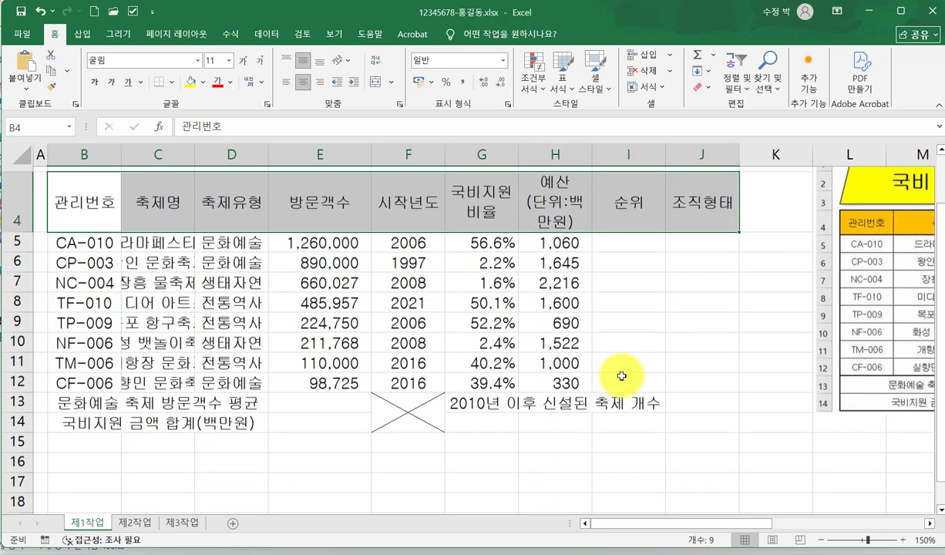
{"action": "left_click", "coordinate": [157, 401]}
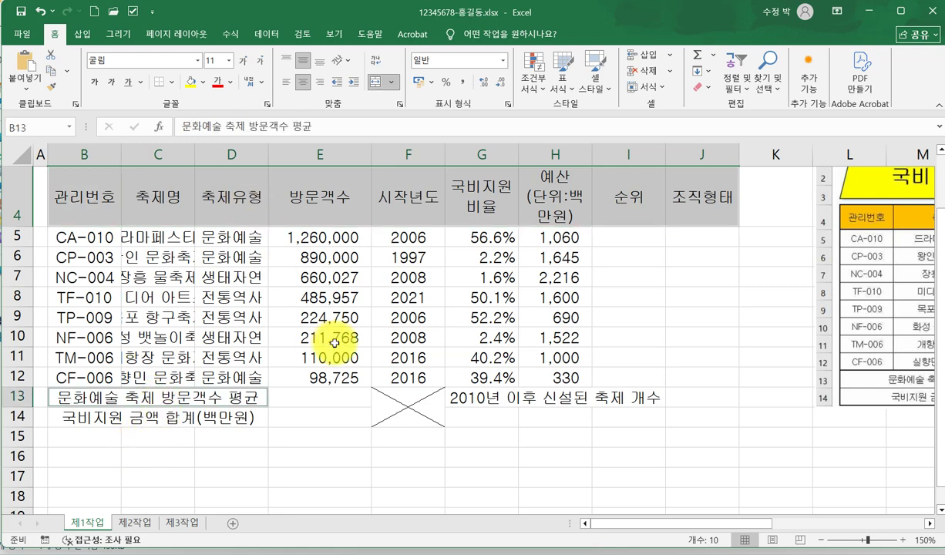
Step: Fill the header cells B4:J4 together with G14 and I14 with the standard orange color
{"action": "scroll", "coordinate": [339, 231], "scroll_direction": "up", "scroll_amount": 1}
{"action": "left_click_drag", "start_coordinate": [128, 267], "coordinate": [690, 243]}
{"action": "scroll", "coordinate": [601, 453], "scroll_direction": "down", "scroll_amount": 1}
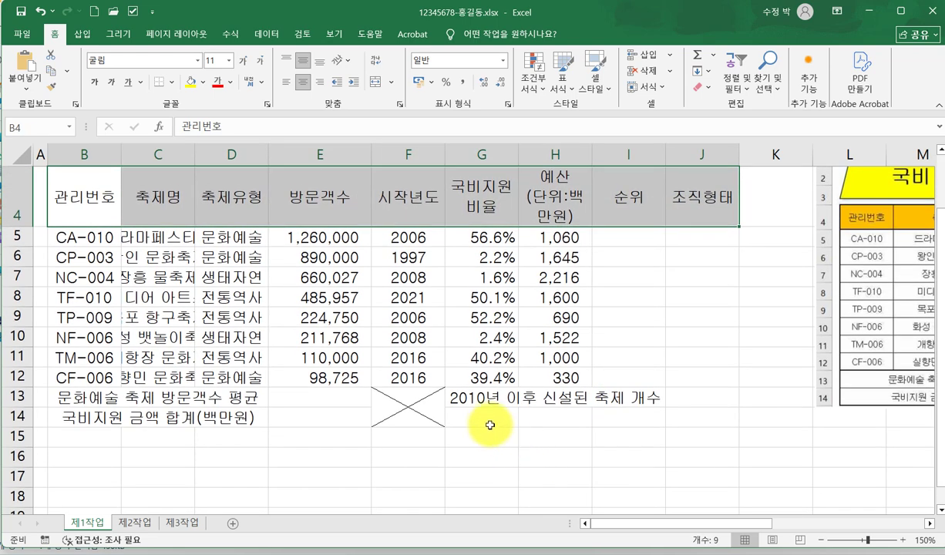
{"action": "left_click", "coordinate": [488, 420]}
{"action": "left_click", "coordinate": [628, 421], "text": "ctrl"}
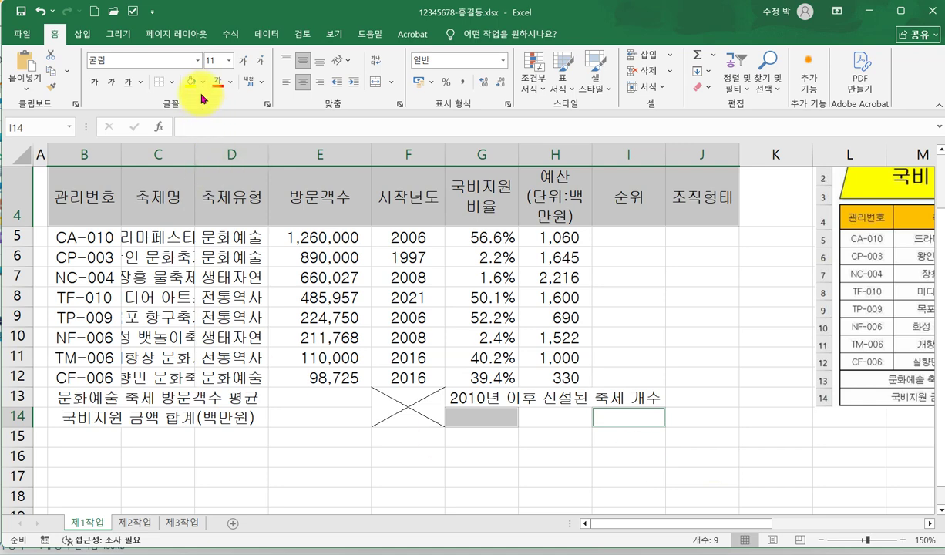
{"action": "left_click", "coordinate": [202, 86]}
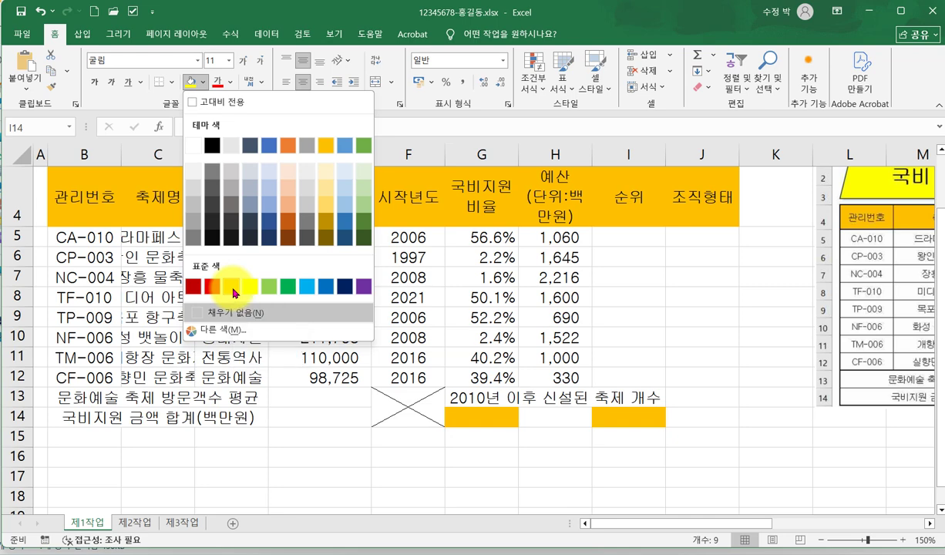
{"action": "left_click", "coordinate": [231, 286]}
Step: Apply all borders and a thick outside border to the whole table B4:J14
{"action": "mouse_move", "coordinate": [68, 196]}
{"action": "left_mouse_down"}
{"action": "mouse_move", "coordinate": [679, 310]}
{"action": "mouse_move", "coordinate": [700, 415]}
{"action": "left_mouse_up"}
{"action": "scroll", "coordinate": [421, 365], "scroll_direction": "up", "scroll_amount": 1}
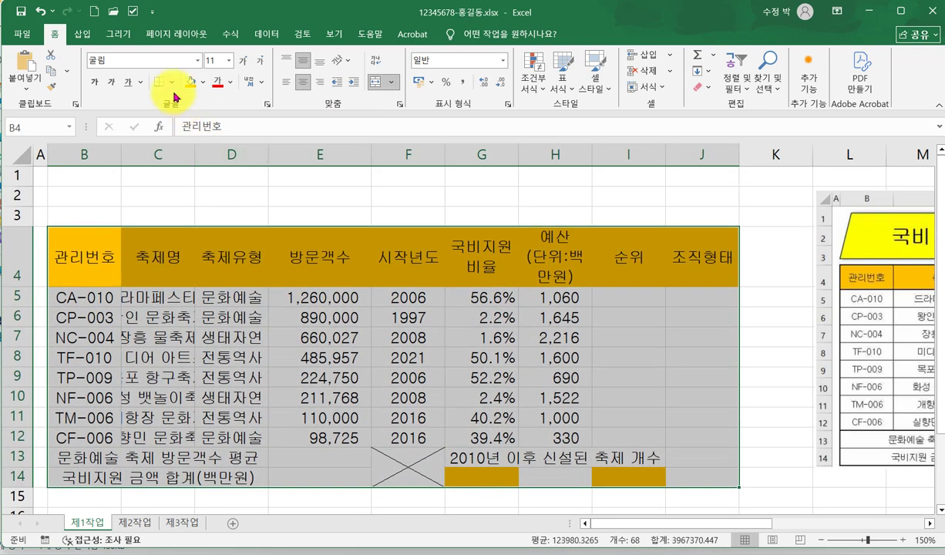
{"action": "left_click", "coordinate": [171, 88]}
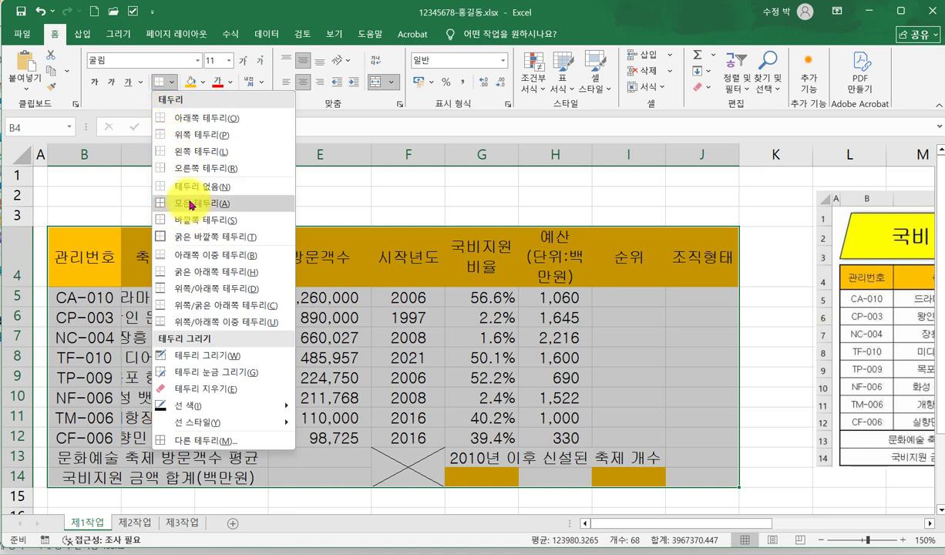
{"action": "left_click", "coordinate": [185, 199]}
{"action": "left_click", "coordinate": [171, 89]}
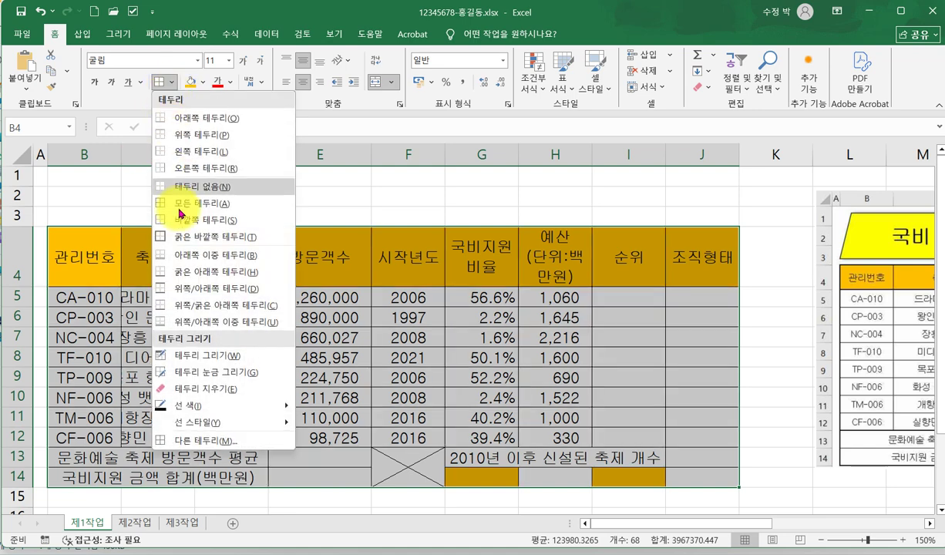
{"action": "left_click", "coordinate": [207, 238]}
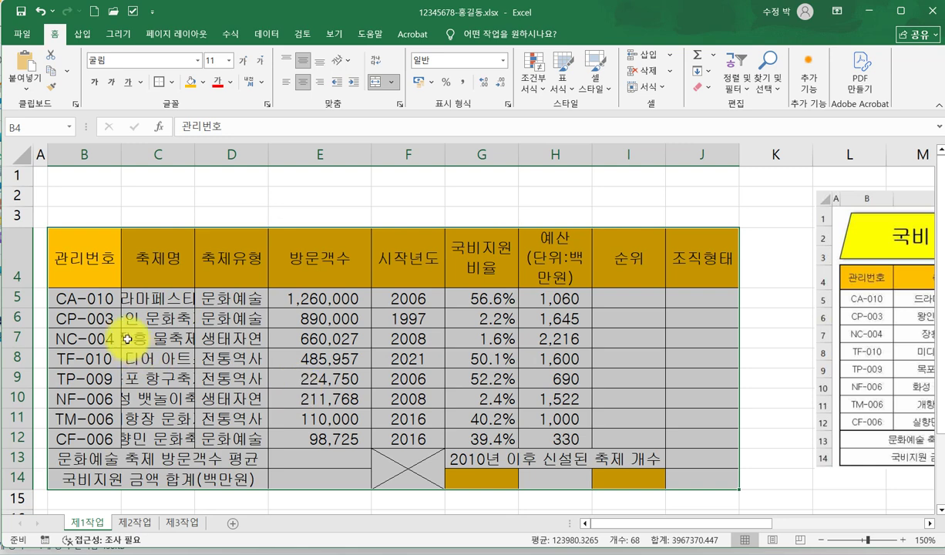
Step: Apply a thick outside border around the data rows B5:J12
{"action": "left_click", "coordinate": [60, 299]}
{"action": "left_click_drag", "start_coordinate": [61, 299], "coordinate": [706, 439]}
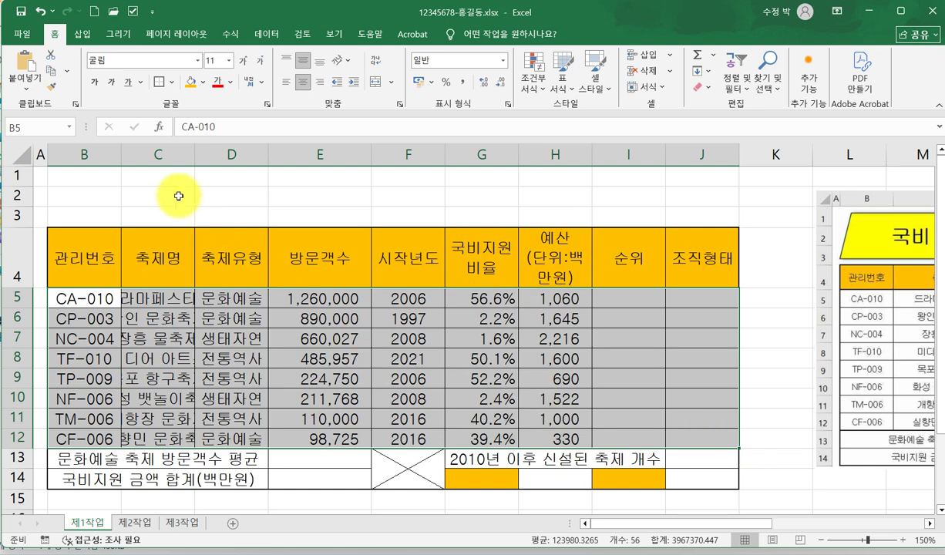
{"action": "left_click", "coordinate": [159, 83]}
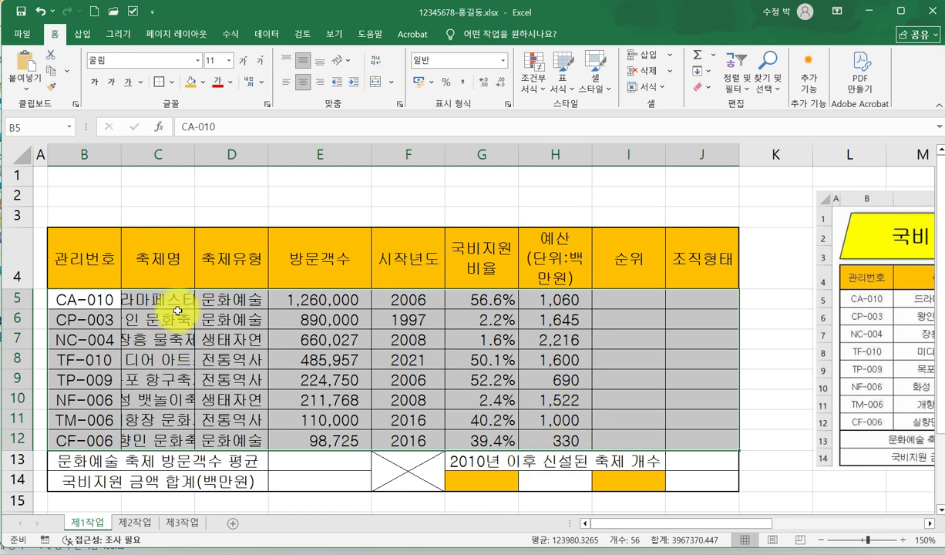
Step: Widen column B slightly, auto-fit column C to the festival names, and increase the height of rows 1 to 3 evenly
{"action": "left_click_drag", "start_coordinate": [119, 157], "coordinate": [128, 160]}
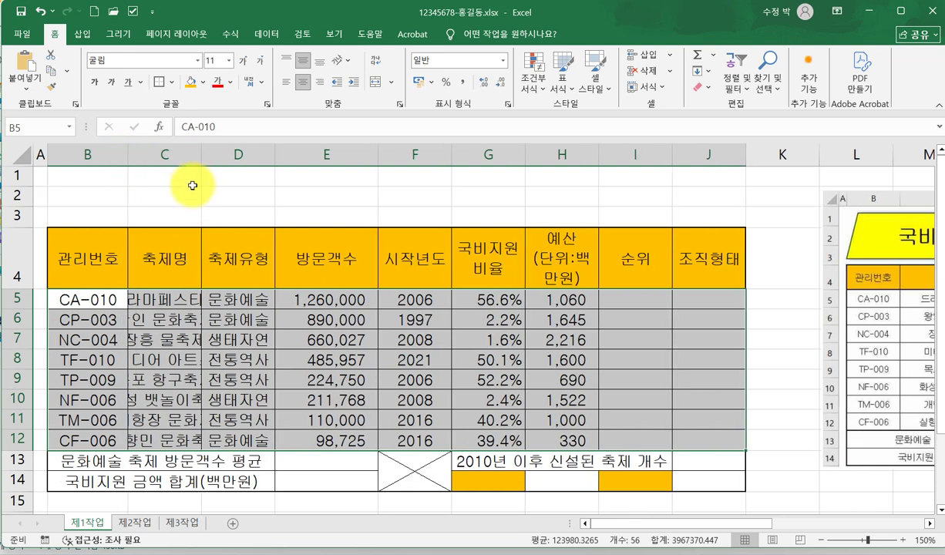
{"action": "double_click", "coordinate": [203, 150]}
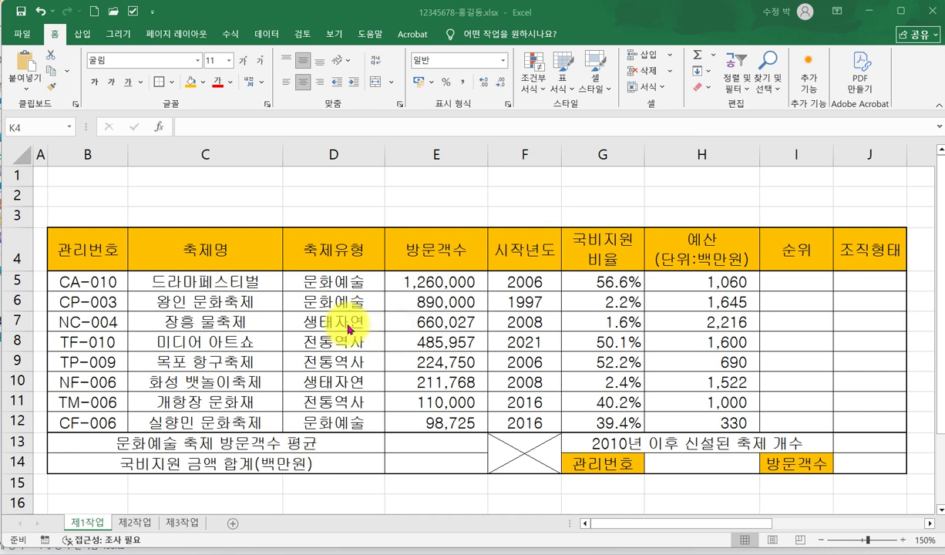
{"action": "left_click_drag", "start_coordinate": [17, 174], "coordinate": [14, 211]}
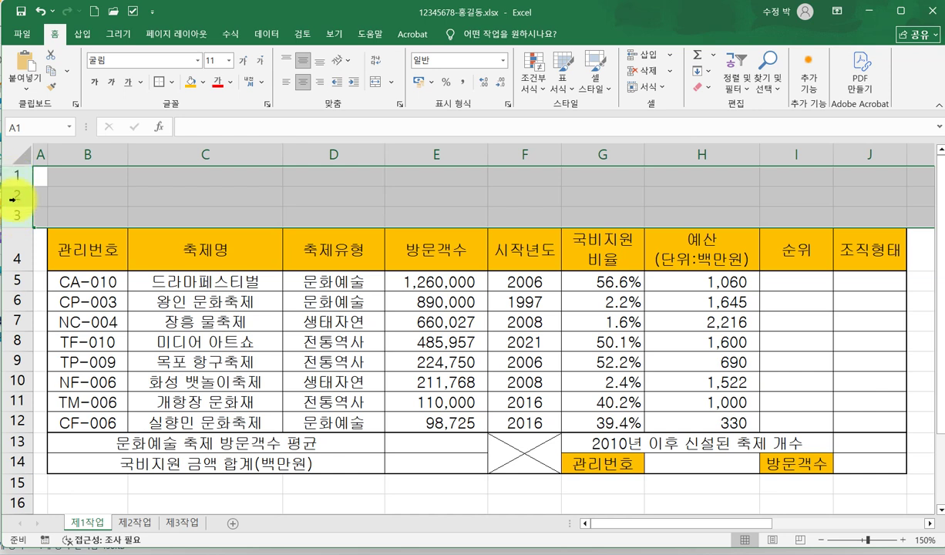
{"action": "left_click_drag", "start_coordinate": [21, 227], "coordinate": [21, 231]}
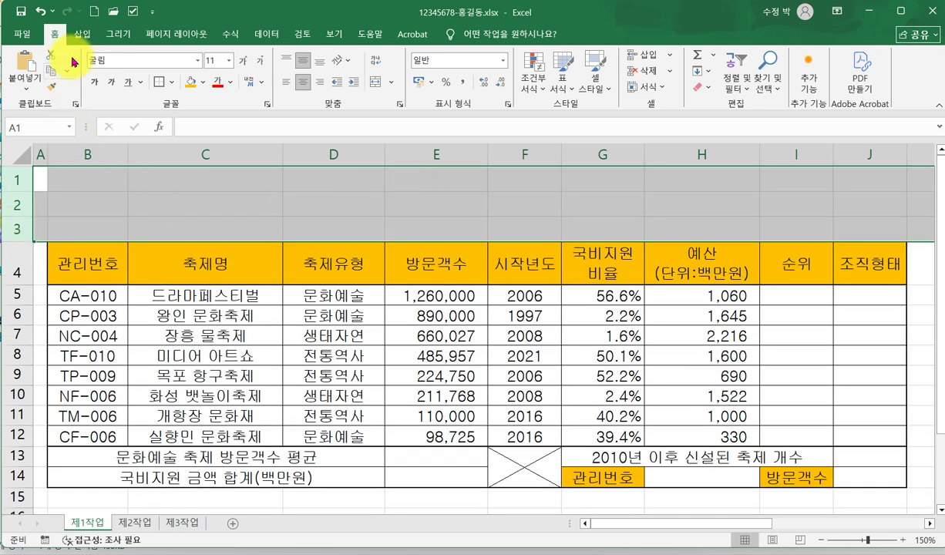
{"action": "left_click", "coordinate": [80, 33]}
{"action": "left_click", "coordinate": [175, 73]}
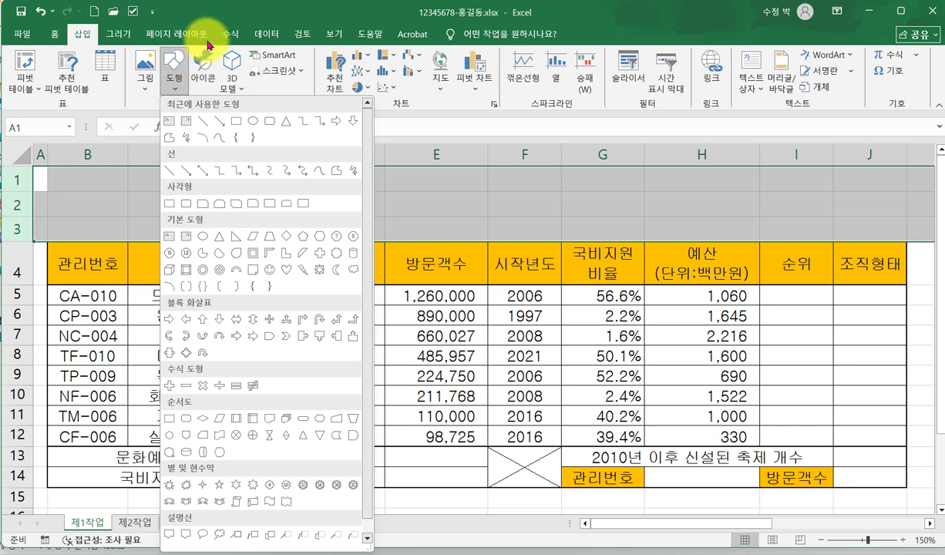
{"action": "left_click", "coordinate": [249, 11]}
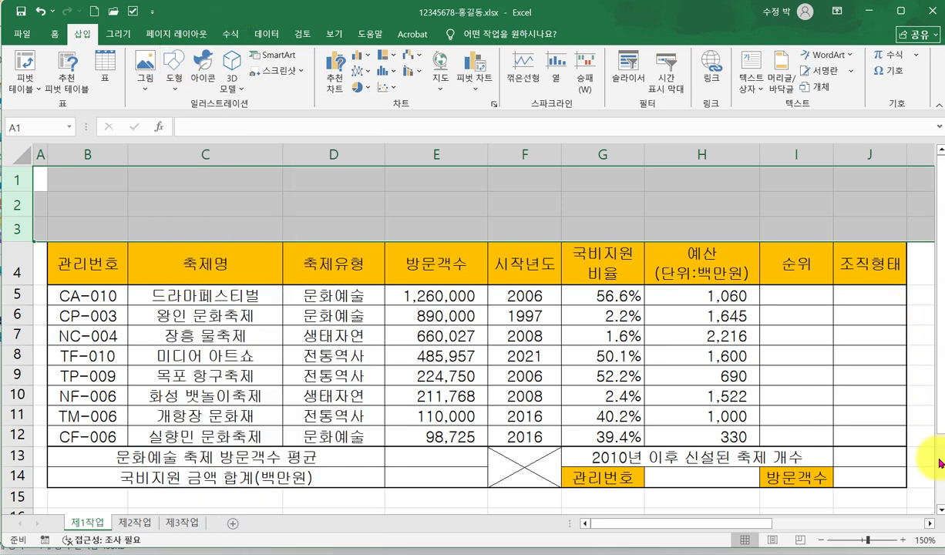
Step: Move the reference table picture over the data table, just below the empty title rows 1 to 3
{"action": "left_click", "coordinate": [929, 523]}
{"action": "left_click", "coordinate": [929, 523]}
{"action": "left_click", "coordinate": [929, 523]}
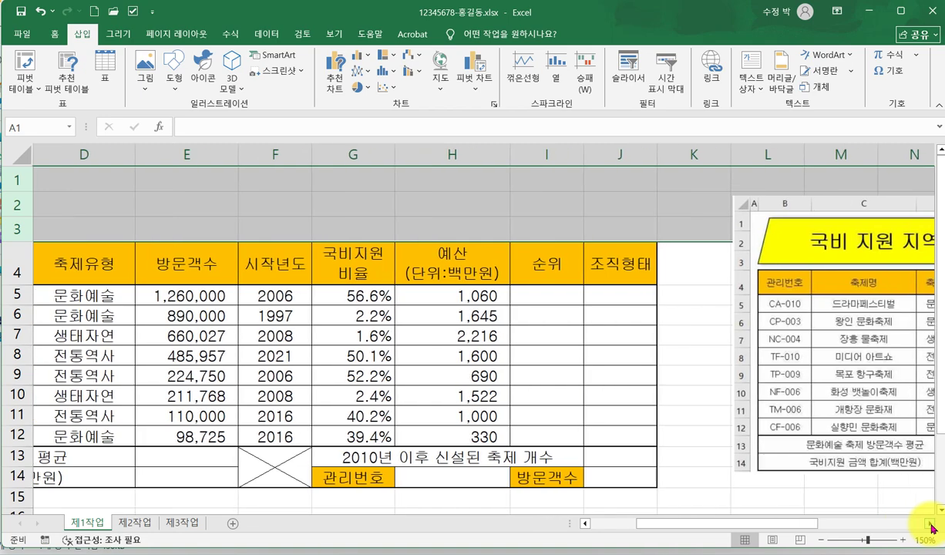
{"action": "left_click_drag", "start_coordinate": [801, 353], "coordinate": [123, 413]}
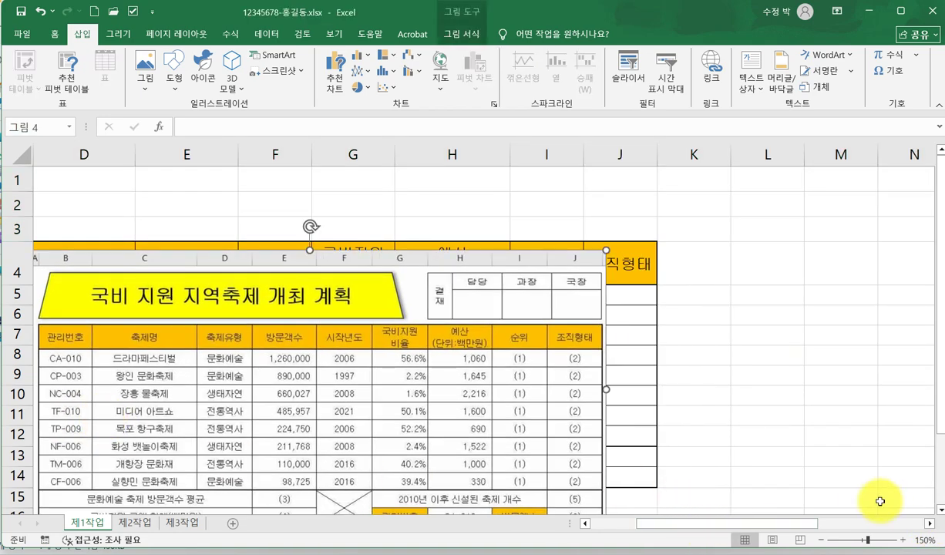
{"action": "left_click_drag", "start_coordinate": [801, 523], "coordinate": [669, 534]}
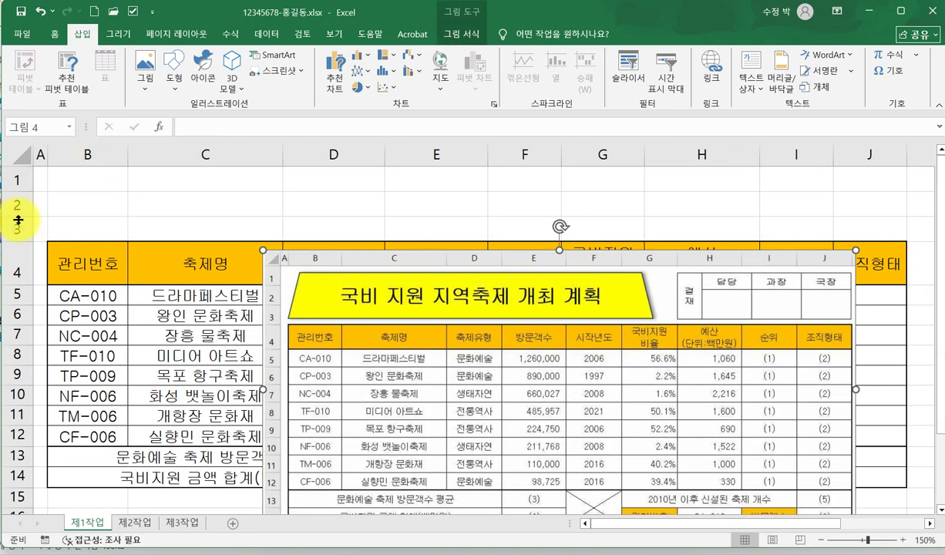
{"action": "left_click_drag", "start_coordinate": [389, 289], "coordinate": [235, 310]}
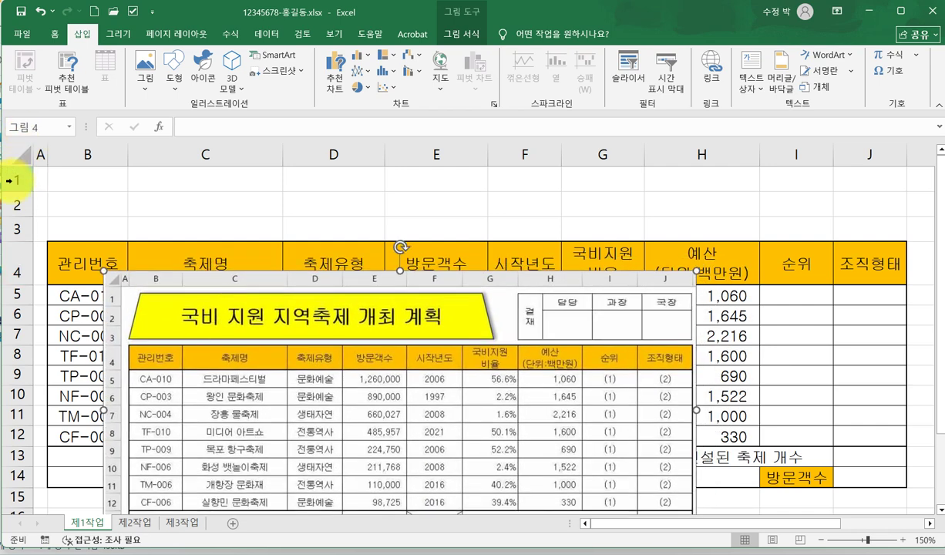
Step: Draw a trapezoid about 14.1 cm wide and 1.5 cm high in rows 1 to 3, from column B into column G
{"action": "left_click", "coordinate": [176, 68]}
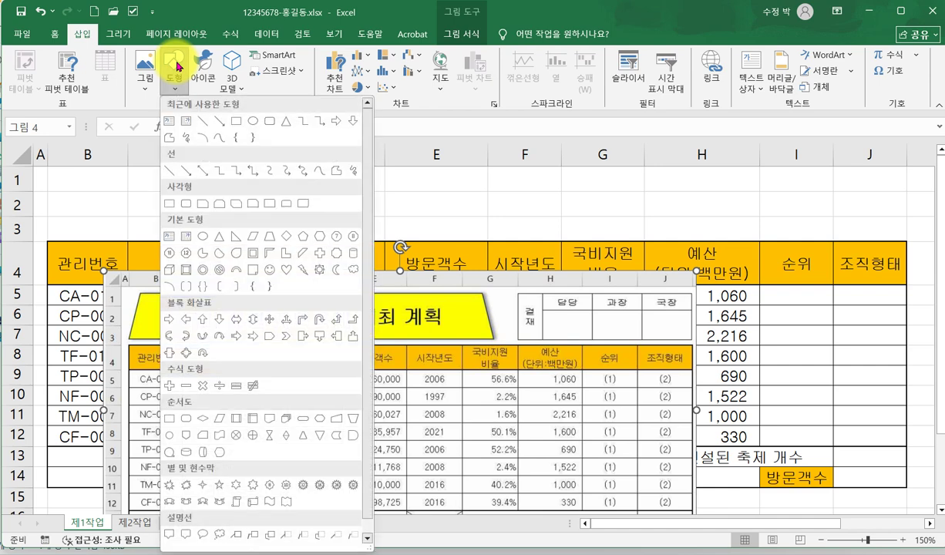
{"action": "left_click", "coordinate": [271, 243]}
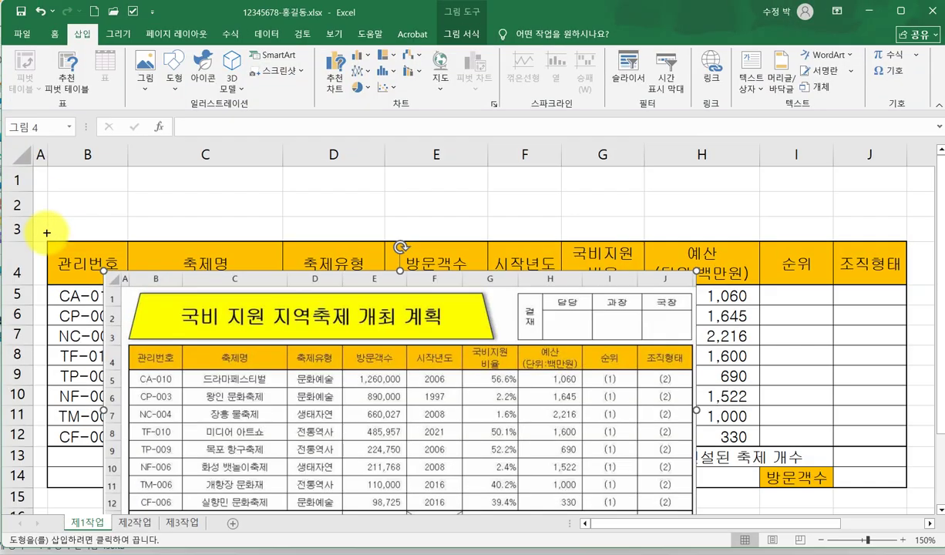
{"action": "left_click_drag", "start_coordinate": [46, 232], "coordinate": [386, 202]}
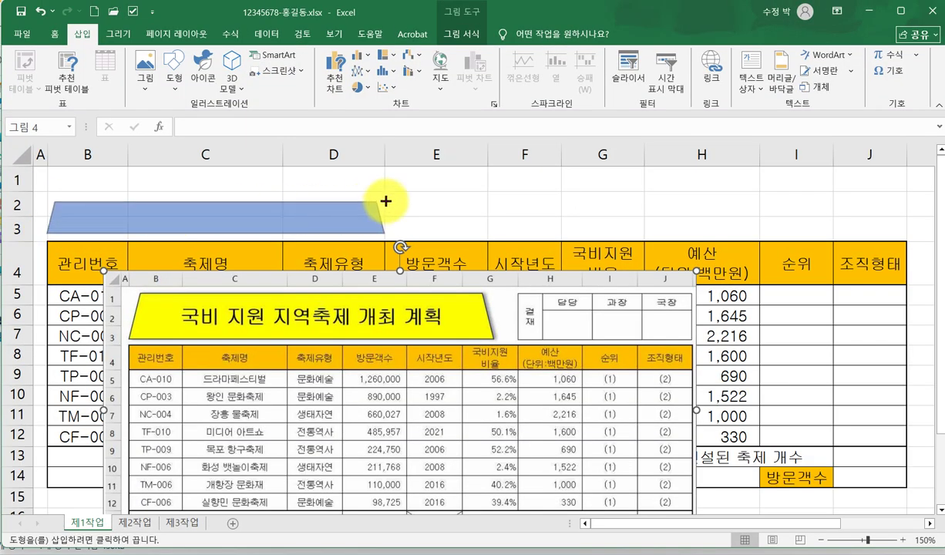
{"action": "left_click_drag", "start_coordinate": [386, 201], "coordinate": [599, 176]}
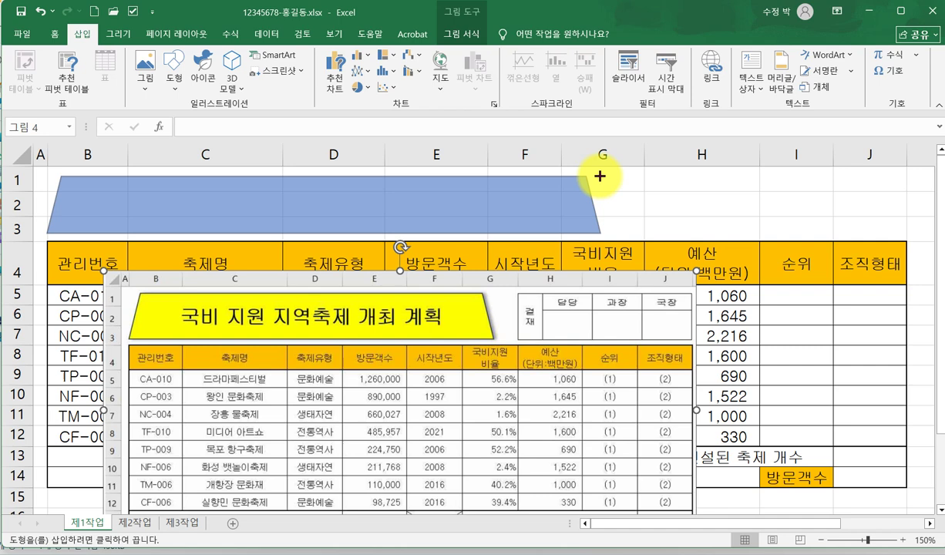
{"action": "left_click_drag", "start_coordinate": [600, 176], "coordinate": [602, 173]}
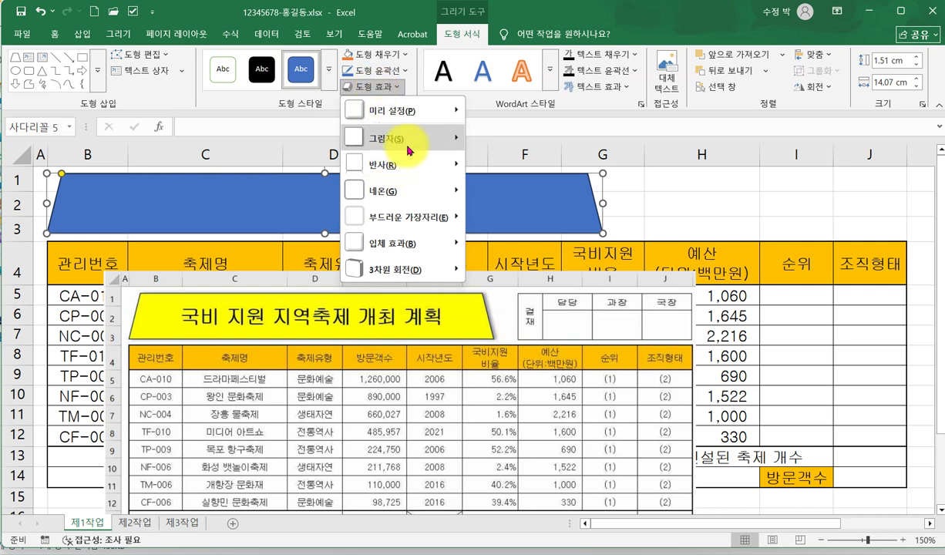
Step: Add an outer shadow offset to the right to the trapezoid in rows 1 to 3
{"action": "mouse_move", "coordinate": [415, 137]}
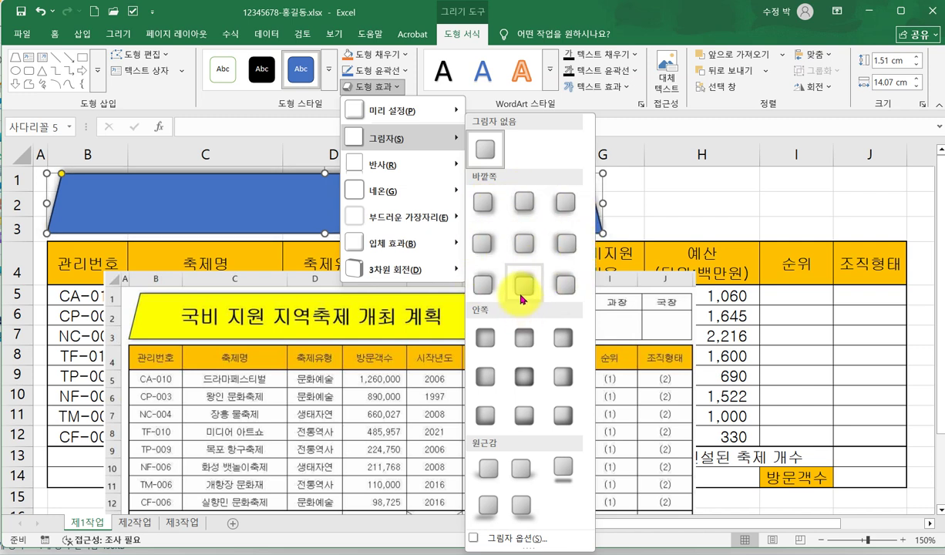
{"action": "left_click", "coordinate": [481, 246]}
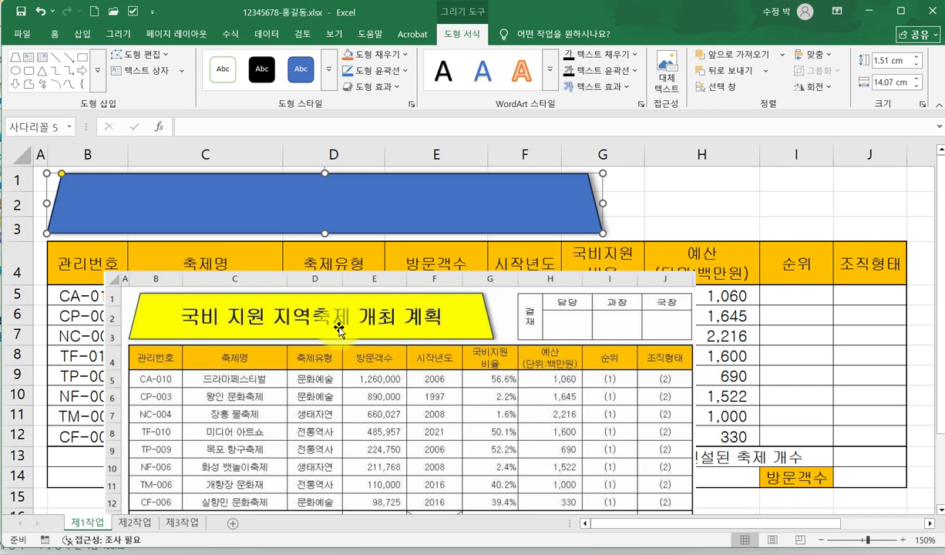
Step: Format the trapezoid's text as 굴림, 24 pt, bold and black, and fill the shape with yellow
{"action": "left_click", "coordinate": [56, 34]}
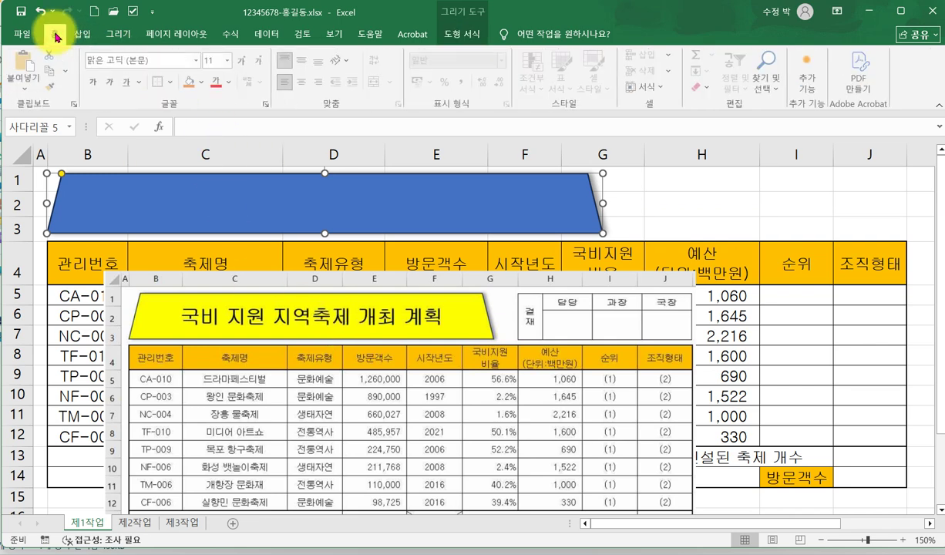
{"action": "left_click", "coordinate": [198, 61]}
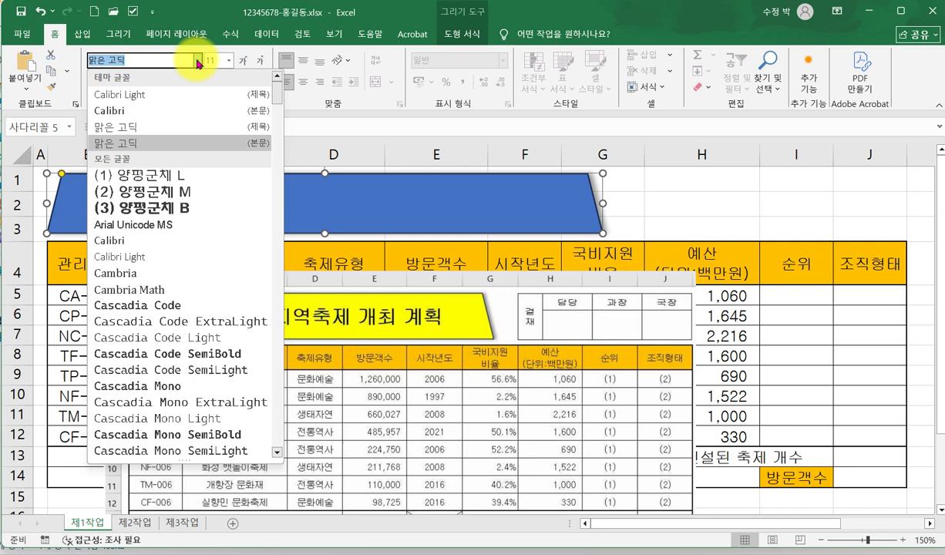
{"action": "type", "text": "굴"}
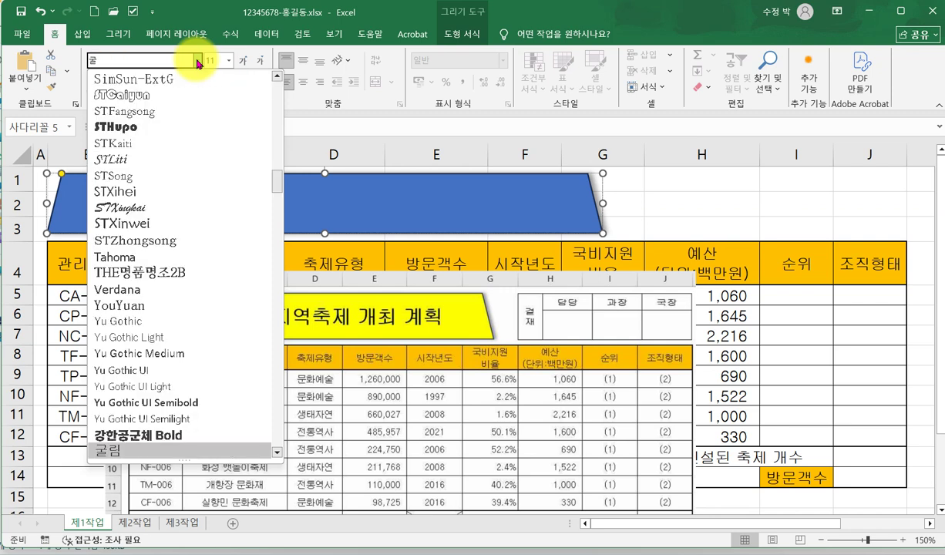
{"action": "left_click", "coordinate": [125, 449]}
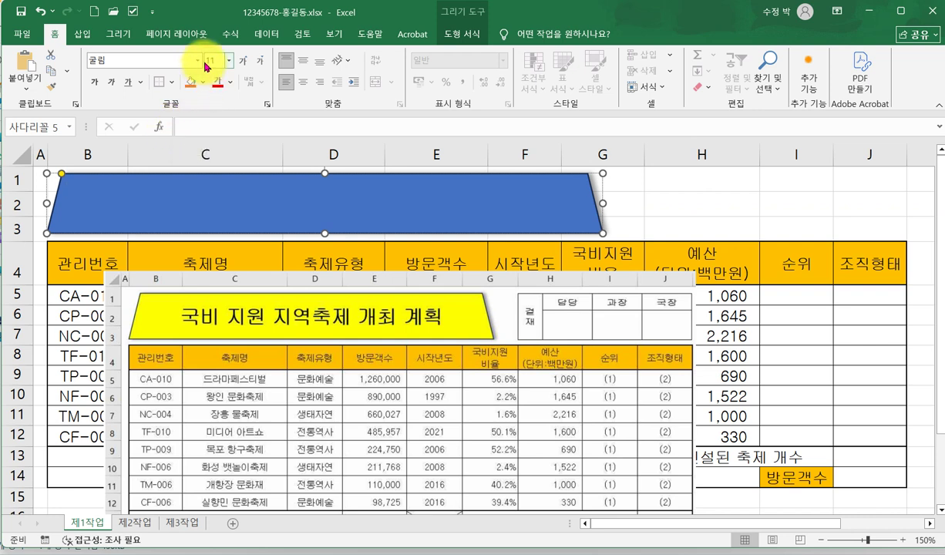
{"action": "left_click", "coordinate": [228, 60]}
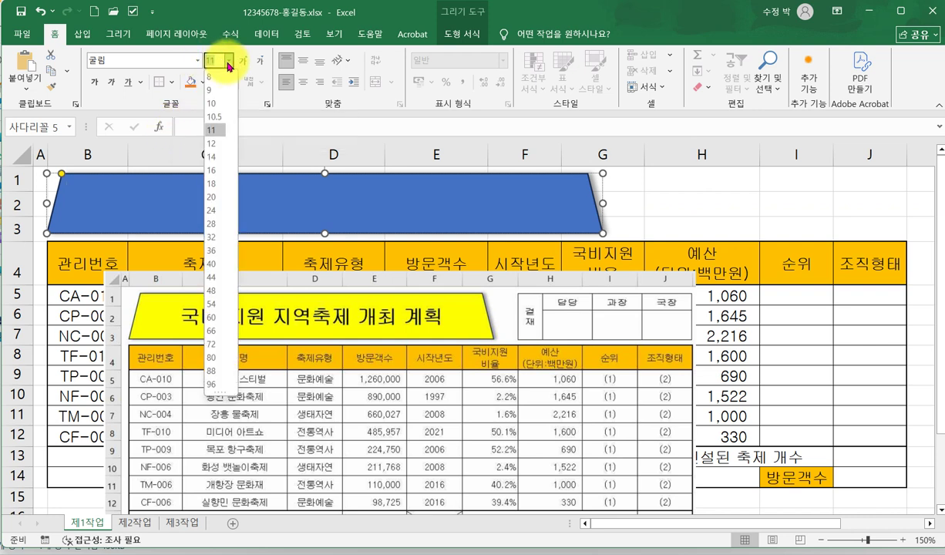
{"action": "left_click", "coordinate": [219, 209]}
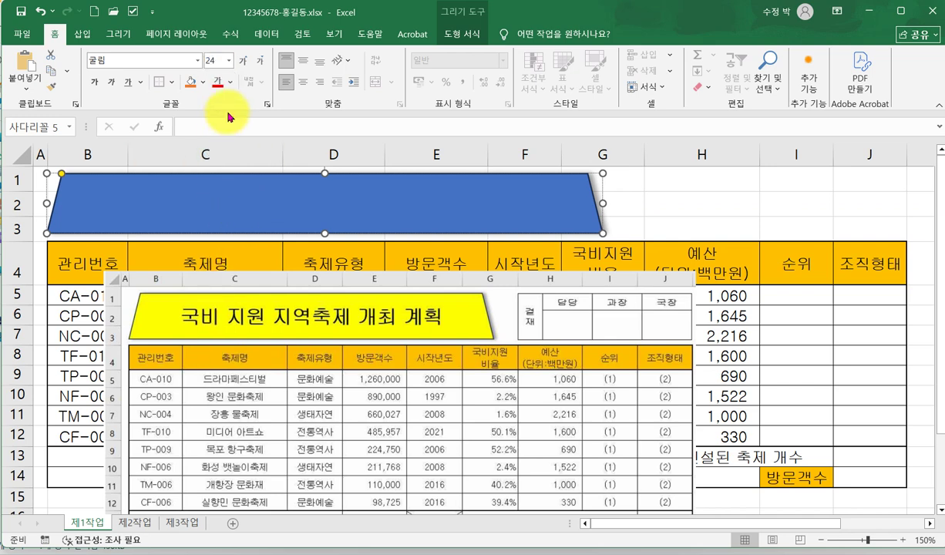
{"action": "left_click", "coordinate": [231, 84]}
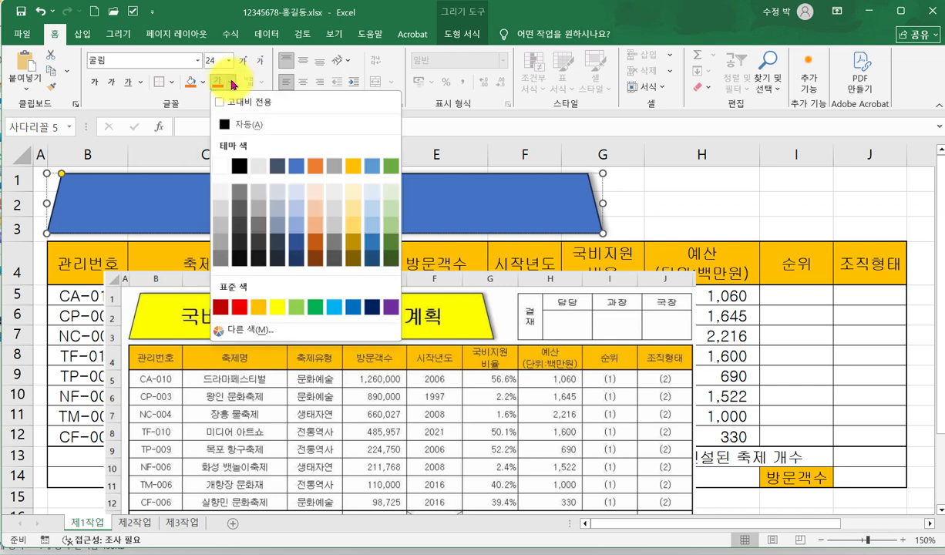
{"action": "left_click", "coordinate": [238, 167]}
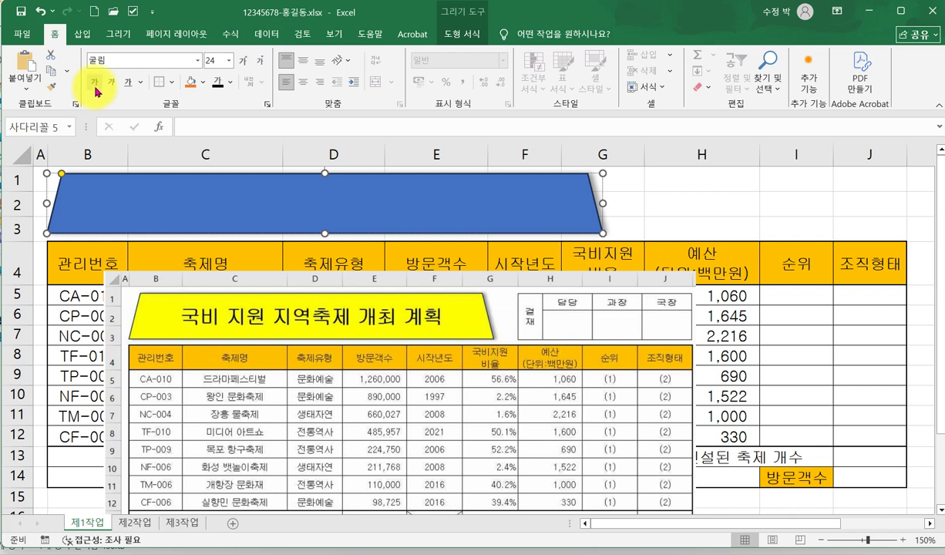
{"action": "left_click", "coordinate": [203, 82]}
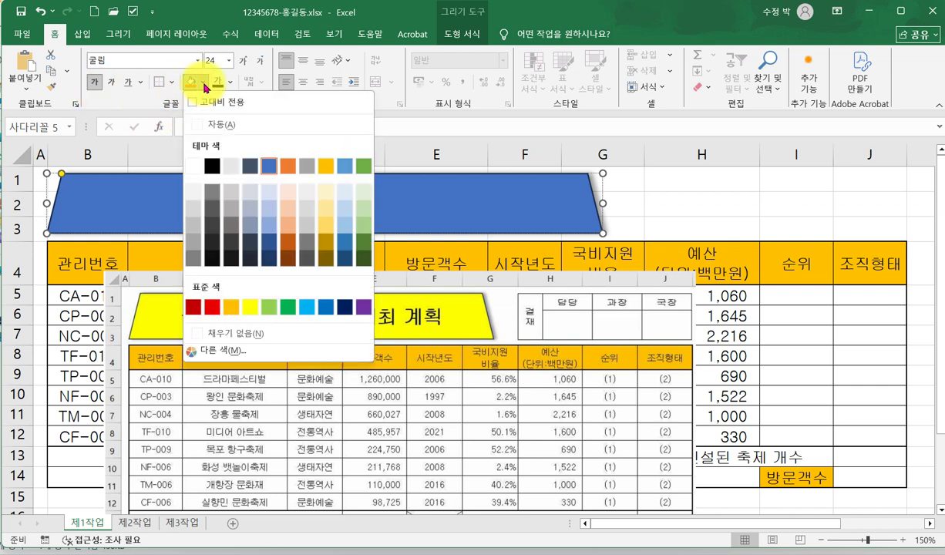
{"action": "left_click", "coordinate": [248, 307]}
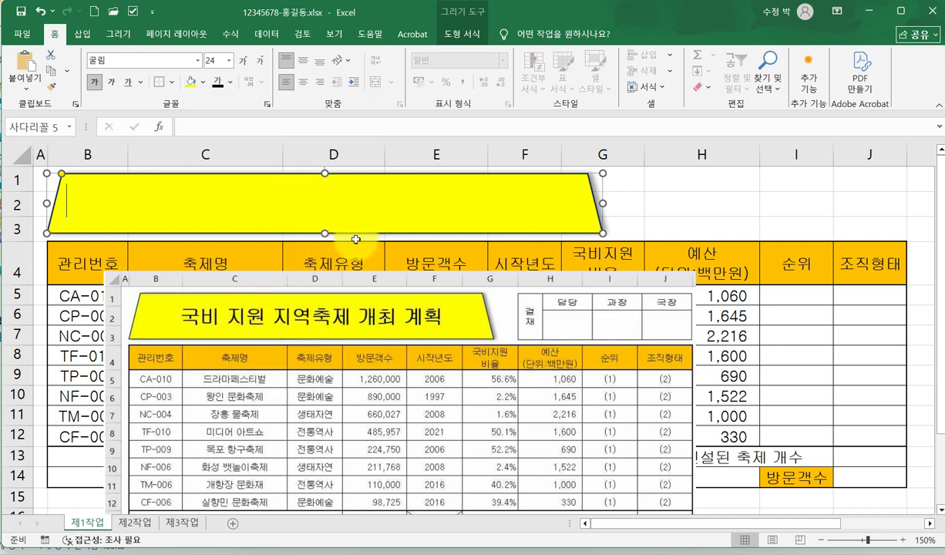
Step: Centre the trapezoid's text horizontally and vertically and enter the title 국비 지원 지역축제 개최 계획
{"action": "left_click", "coordinate": [304, 83]}
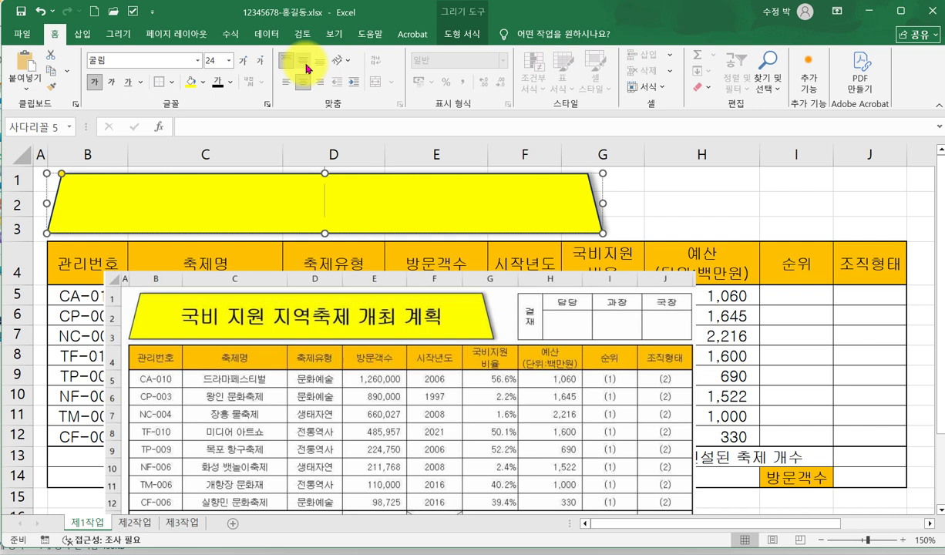
{"action": "left_click", "coordinate": [305, 63]}
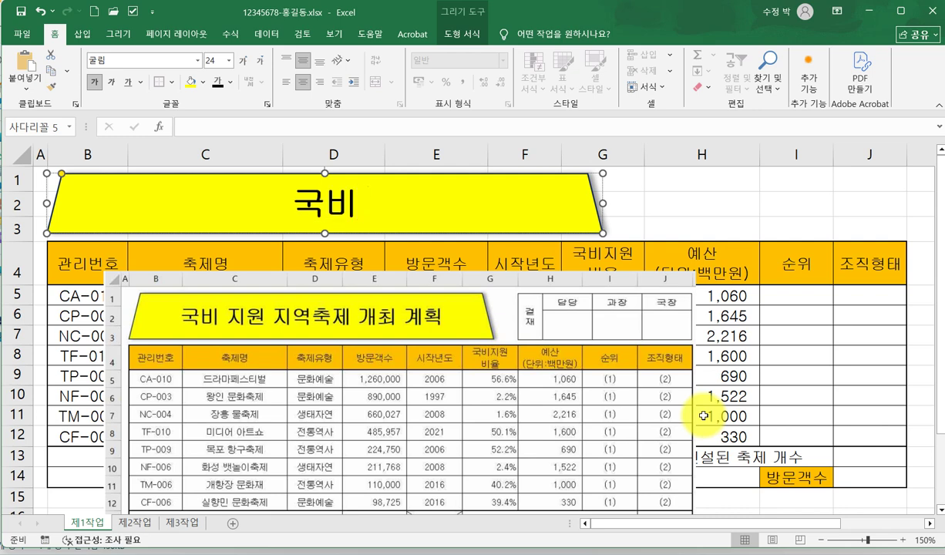
{"action": "type", "text": "지우"}
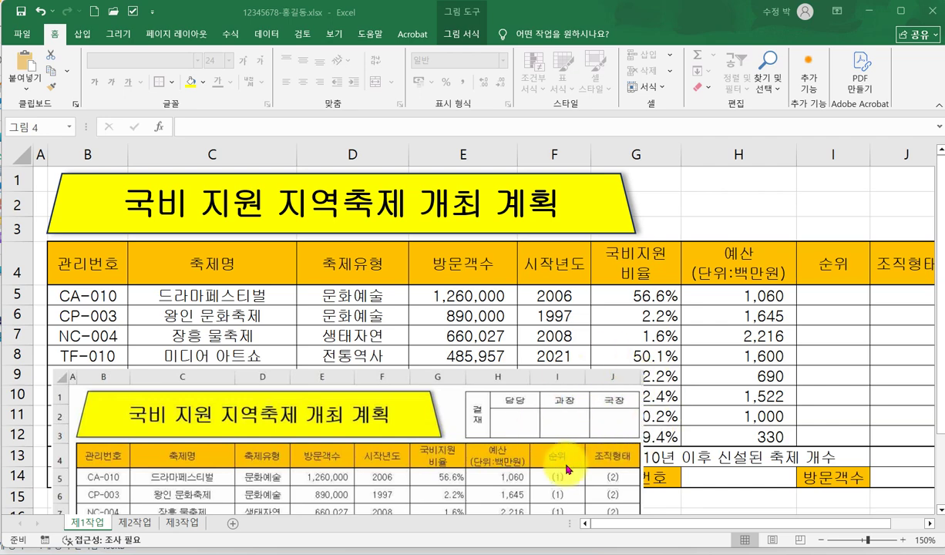
Step: Move the reference table picture below the data table so that it starts at row 17
{"action": "scroll", "coordinate": [794, 376], "scroll_direction": "down", "scroll_amount": 2}
{"action": "scroll", "coordinate": [771, 376], "scroll_direction": "down", "scroll_amount": 1}
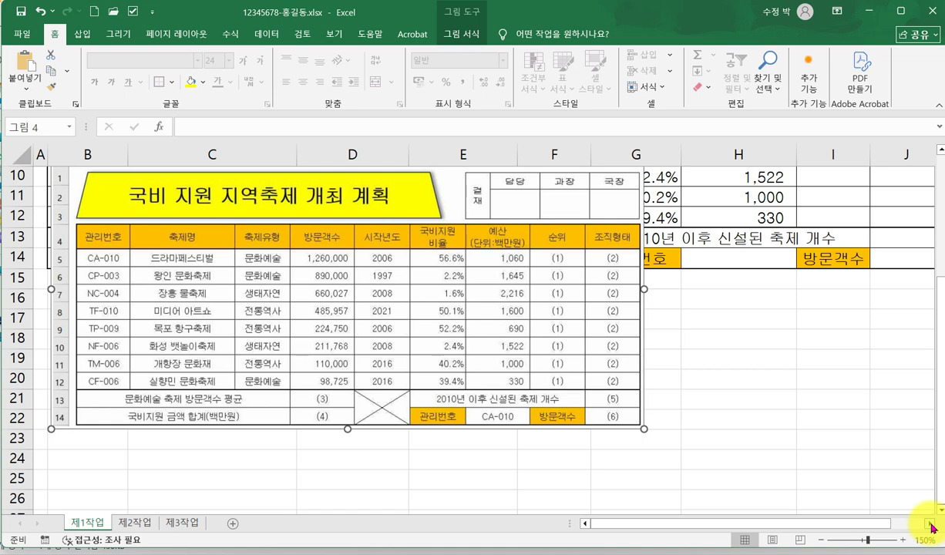
{"action": "scroll", "coordinate": [919, 519], "scroll_direction": "right", "scroll_amount": 4}
{"action": "left_click_drag", "start_coordinate": [131, 400], "coordinate": [414, 459]}
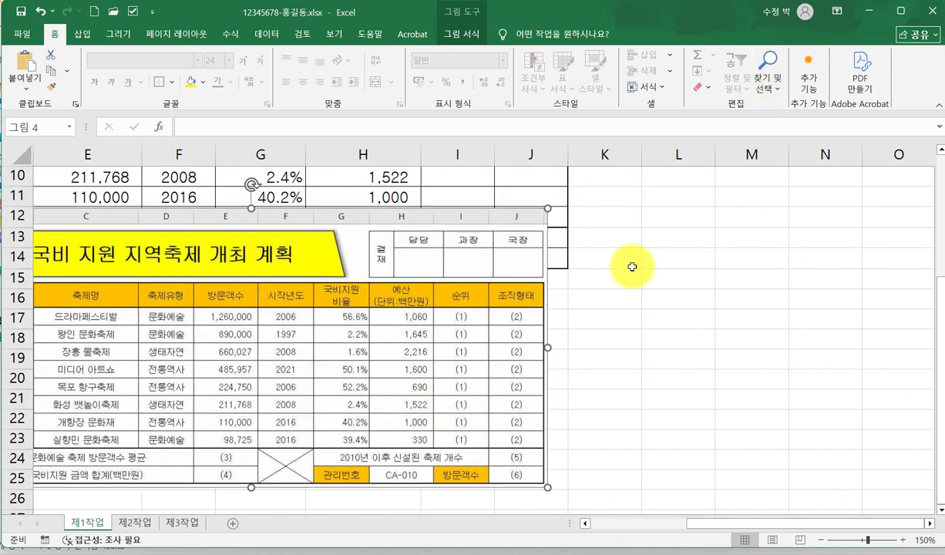
{"action": "left_click_drag", "start_coordinate": [398, 270], "coordinate": [392, 373]}
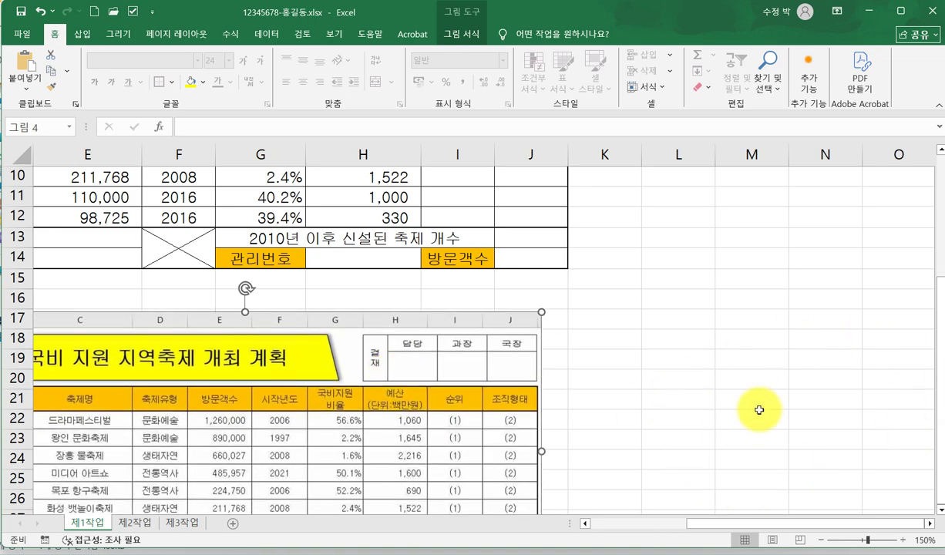
Step: Enter the approval box labels 결재, 담당, 과장 and 국장 in cells M19 to P19
{"action": "left_click", "coordinate": [749, 361]}
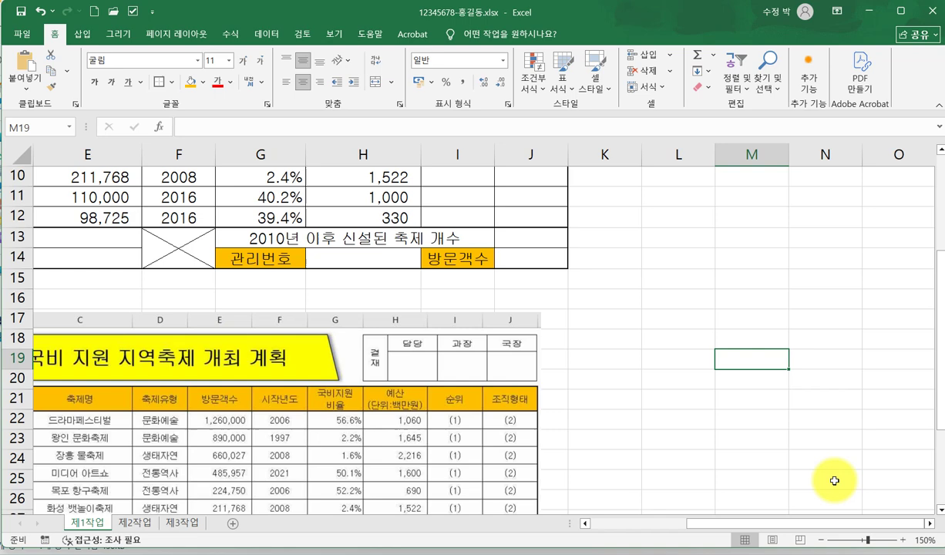
{"action": "type", "text": "결재"}
{"action": "key", "text": "Tab"}
{"action": "type", "text": "담ㄷ"}
{"action": "key", "text": "Tab"}
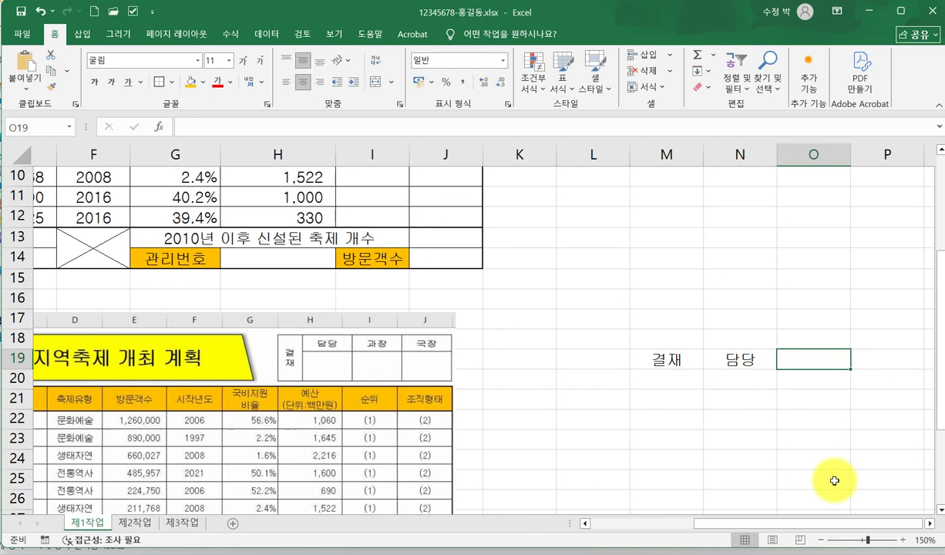
{"action": "type", "text": "고"}
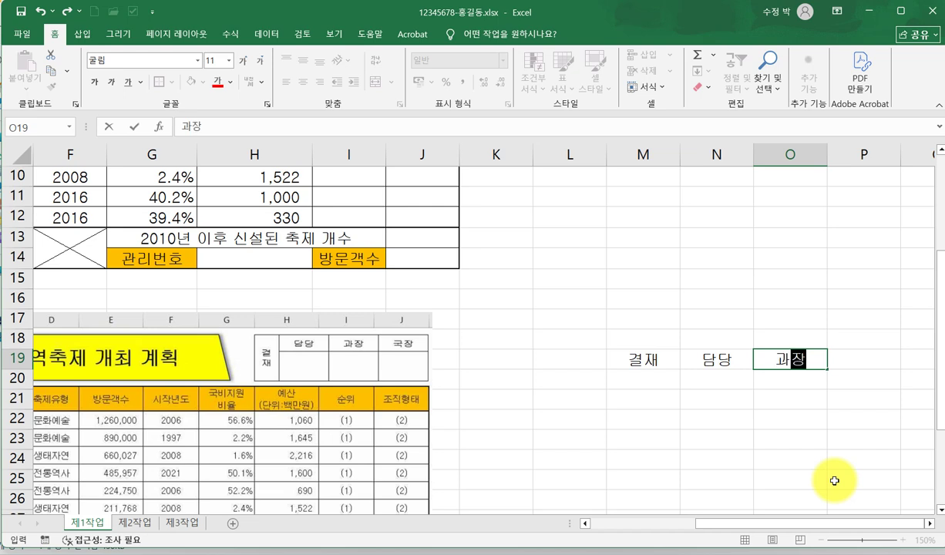
{"action": "type", "text": "장"}
{"action": "key", "text": "Tab"}
{"action": "type", "text": "구ㄱ자"}
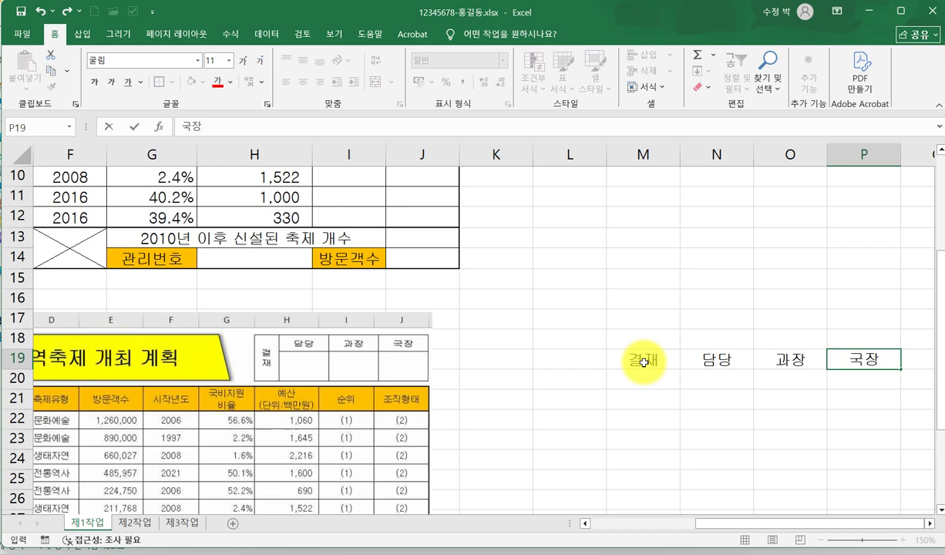
Step: Merge and centre cells M19:M20 and set the 결재 label to vertical text
{"action": "left_click_drag", "start_coordinate": [647, 363], "coordinate": [655, 375]}
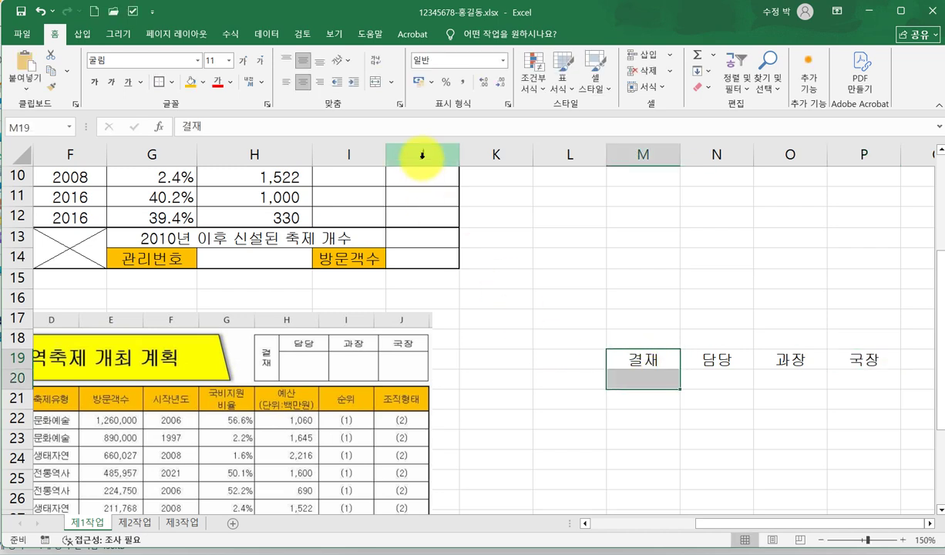
{"action": "left_click", "coordinate": [374, 88]}
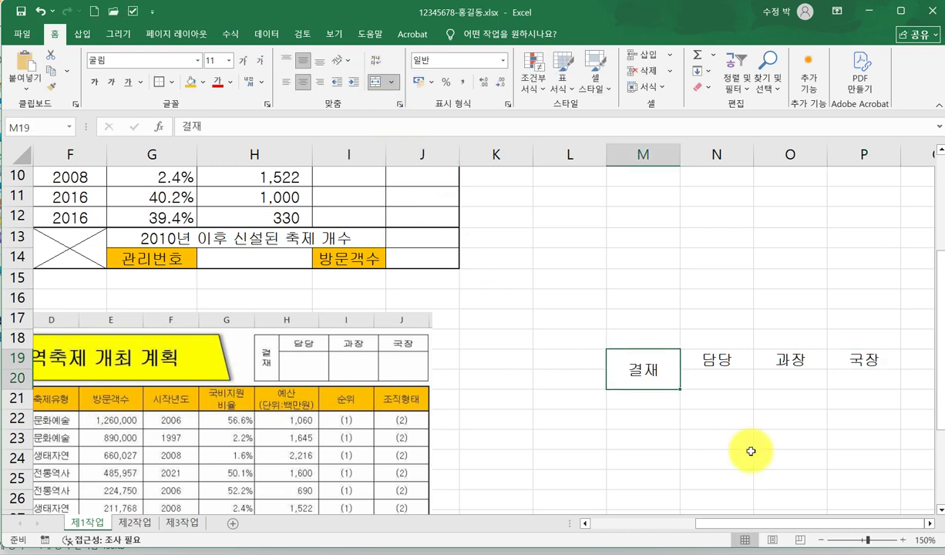
{"action": "left_click", "coordinate": [347, 61]}
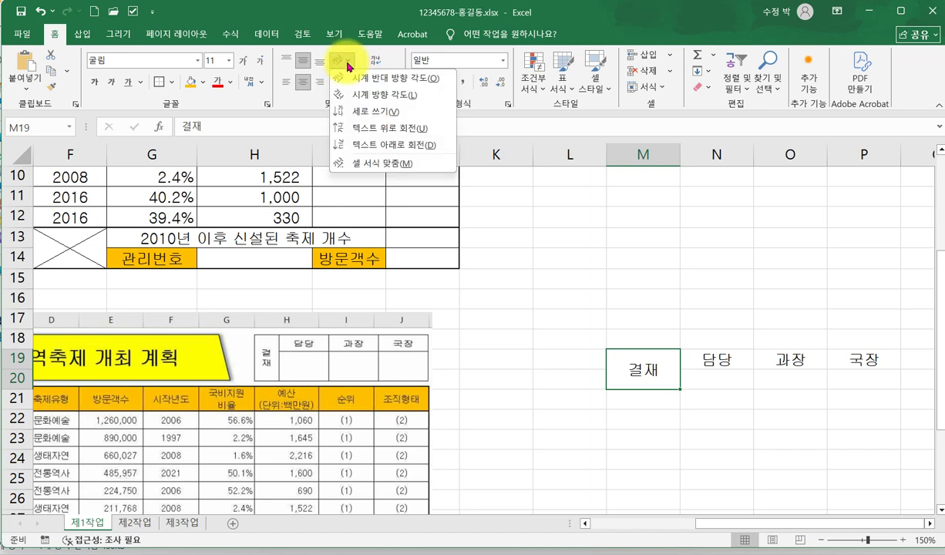
{"action": "left_click", "coordinate": [348, 115]}
Step: Narrow column M to fit the vertical 결재 label and increase the heights of rows 19 and 20, making row 20 taller
{"action": "left_click_drag", "start_coordinate": [678, 159], "coordinate": [644, 168]}
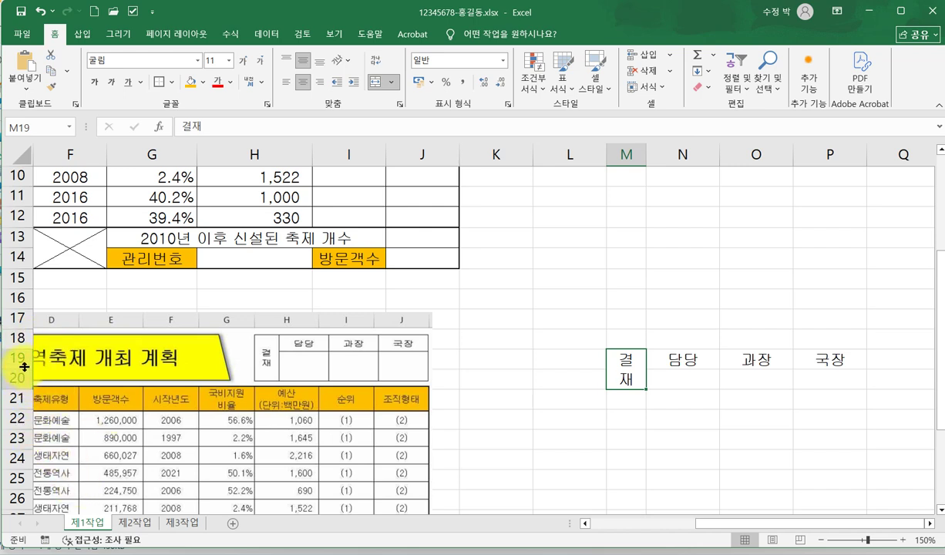
{"action": "left_click_drag", "start_coordinate": [23, 370], "coordinate": [23, 417]}
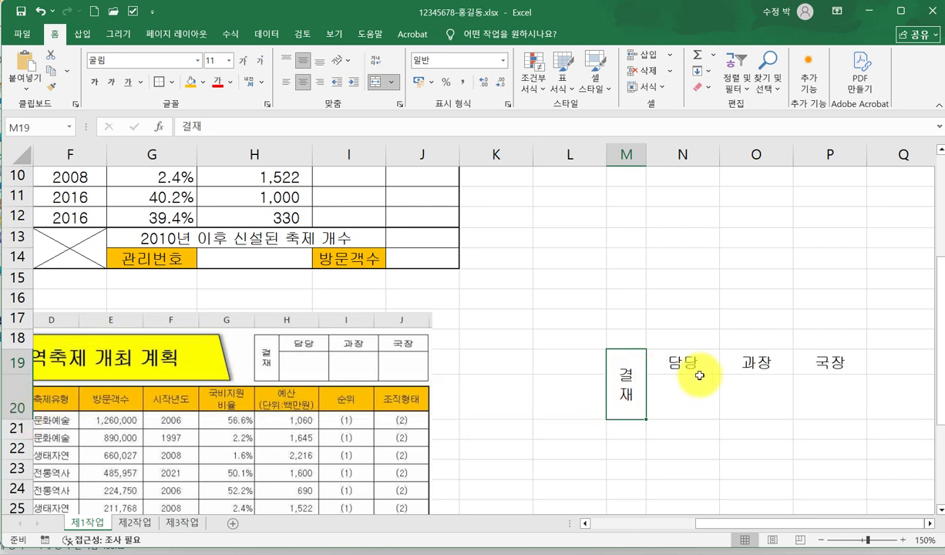
{"action": "left_click_drag", "start_coordinate": [28, 417], "coordinate": [28, 423]}
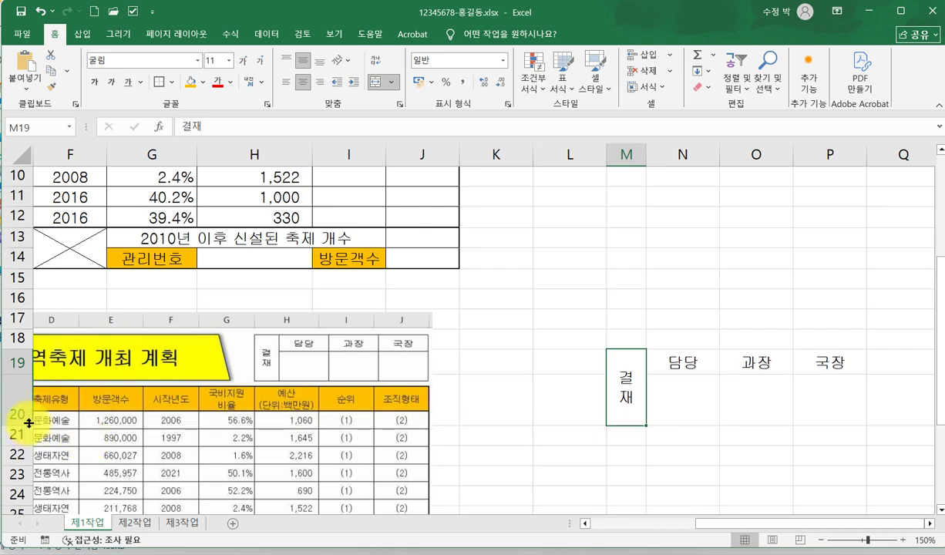
{"action": "left_click_drag", "start_coordinate": [25, 424], "coordinate": [26, 429]}
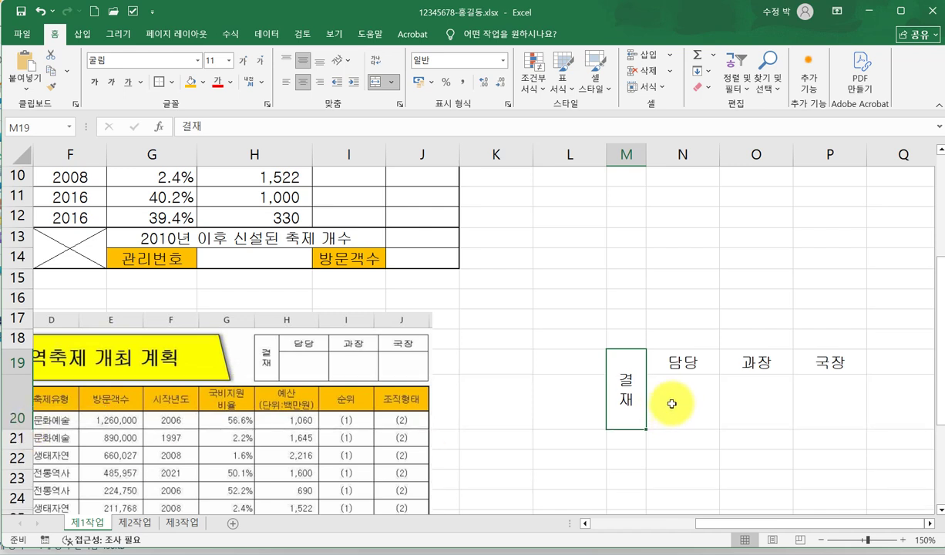
Step: Apply all borders to the approval box cells M19:P20
{"action": "left_click_drag", "start_coordinate": [612, 401], "coordinate": [816, 413]}
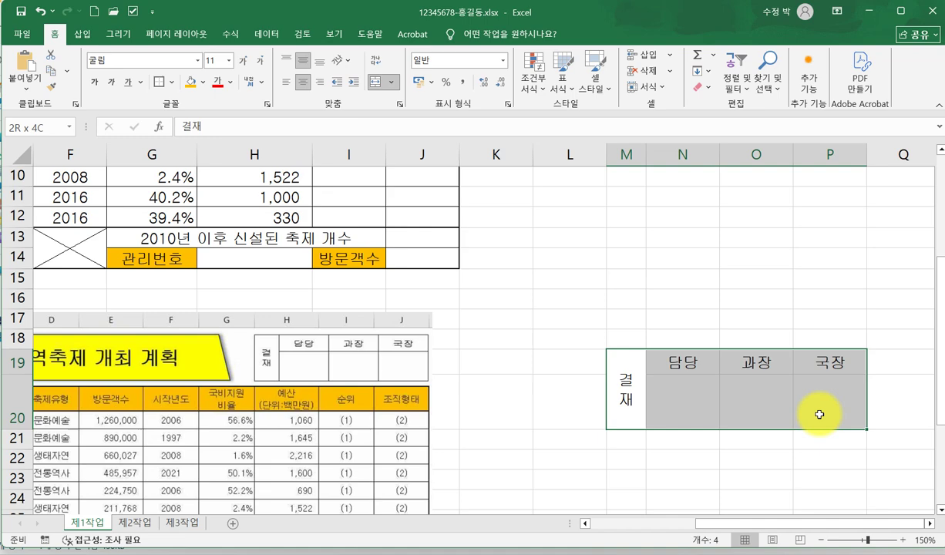
{"action": "left_click", "coordinate": [175, 82]}
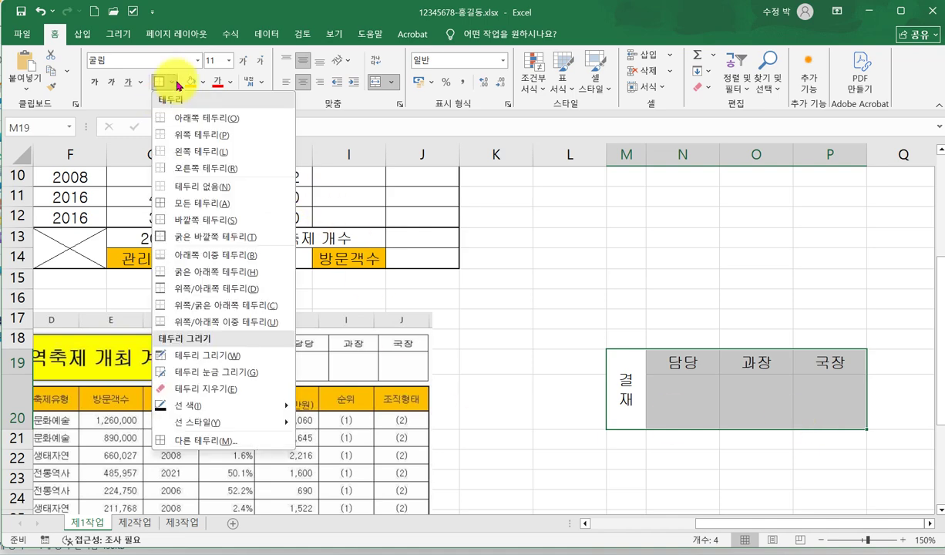
{"action": "left_click", "coordinate": [195, 205]}
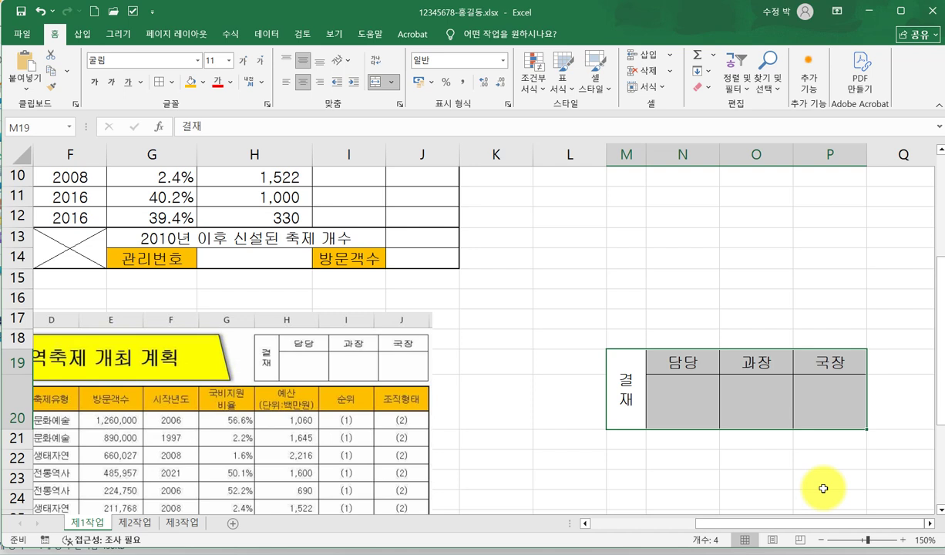
Step: Copy the approval box M19:P20 as a picture, as shown on screen and in picture format
{"action": "left_click", "coordinate": [67, 70]}
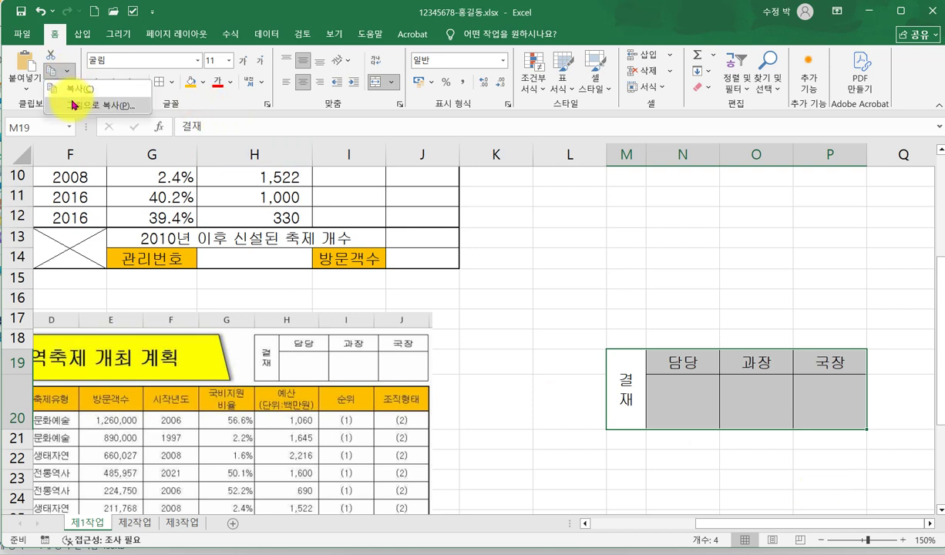
{"action": "left_click", "coordinate": [75, 106]}
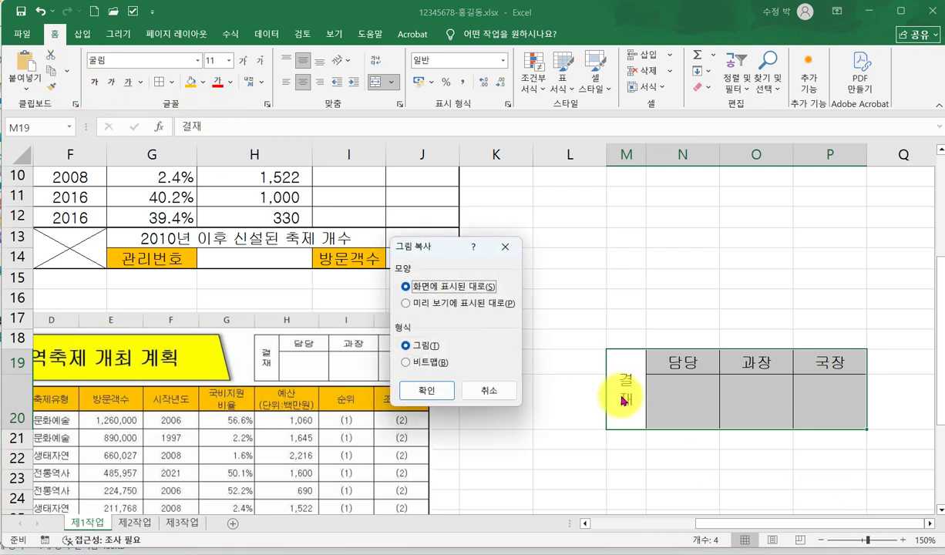
{"action": "left_click", "coordinate": [434, 388]}
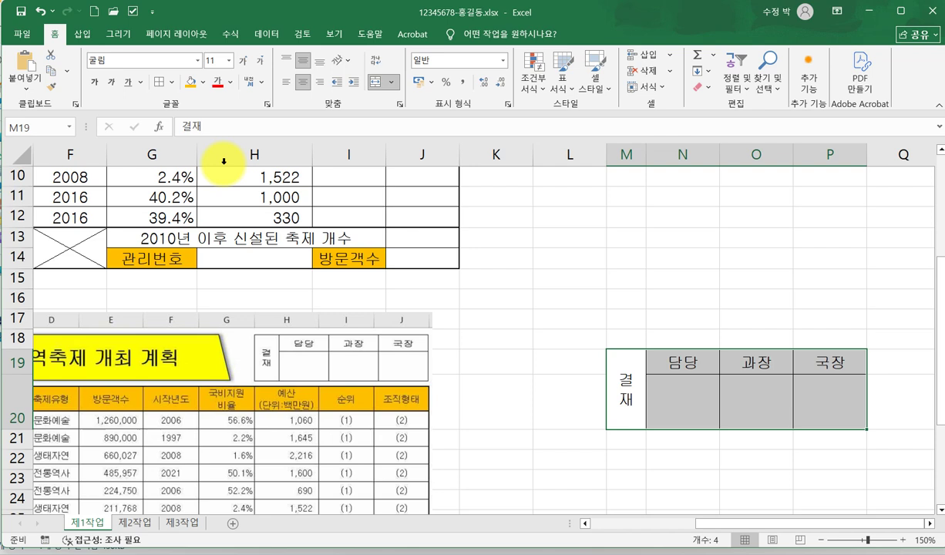
Step: Paste the approval box picture and fit it above the table across columns H to J, shortening it to rows 1 to 3
{"action": "left_click", "coordinate": [25, 62]}
{"action": "left_click_drag", "start_coordinate": [678, 403], "coordinate": [599, 253]}
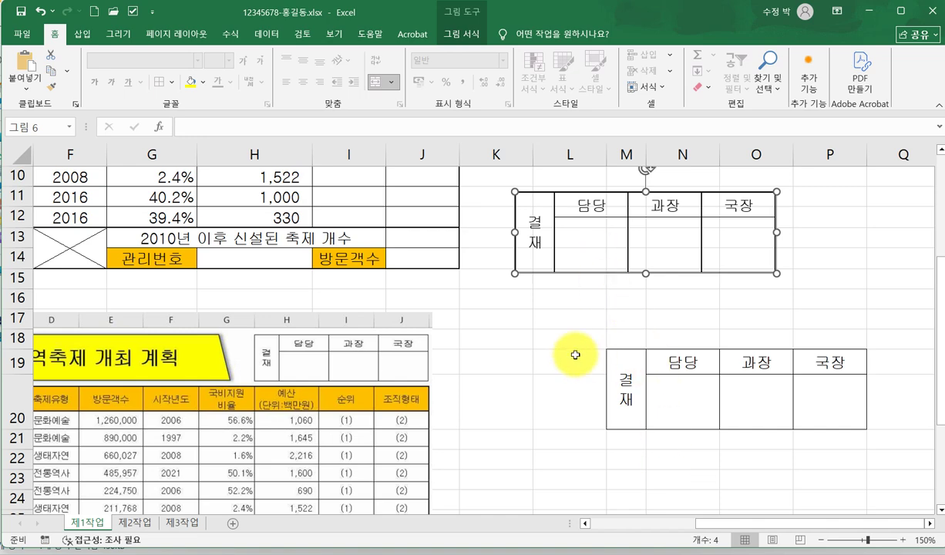
{"action": "scroll", "coordinate": [576, 361], "scroll_direction": "up", "scroll_amount": 3}
{"action": "left_click_drag", "start_coordinate": [589, 454], "coordinate": [328, 220]}
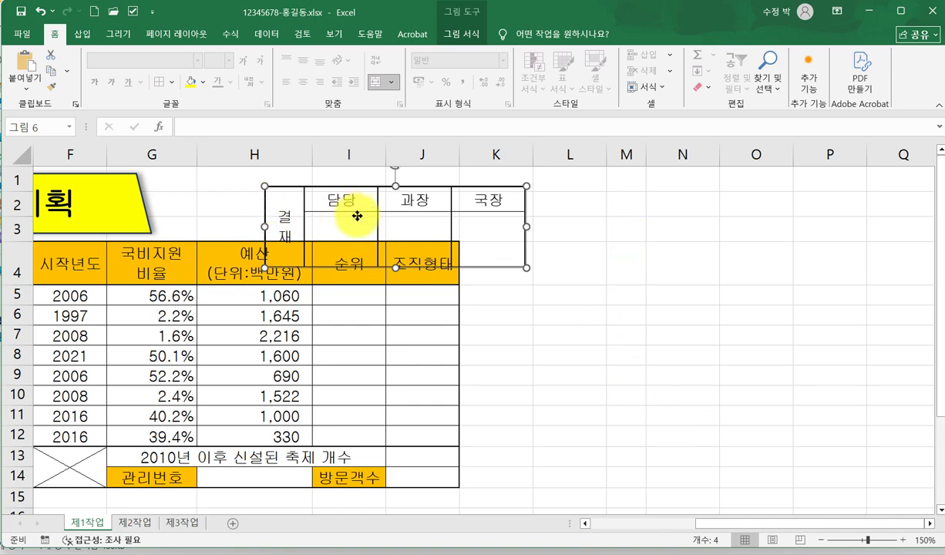
{"action": "scroll", "coordinate": [196, 435], "scroll_direction": "down", "scroll_amount": 3}
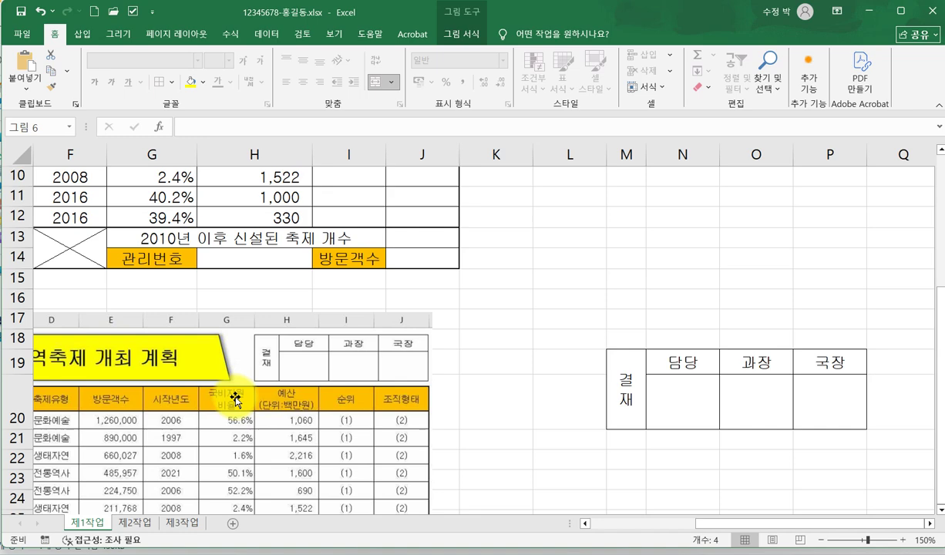
{"action": "scroll", "coordinate": [280, 293], "scroll_direction": "up", "scroll_amount": 3}
{"action": "left_click_drag", "start_coordinate": [310, 200], "coordinate": [242, 187]}
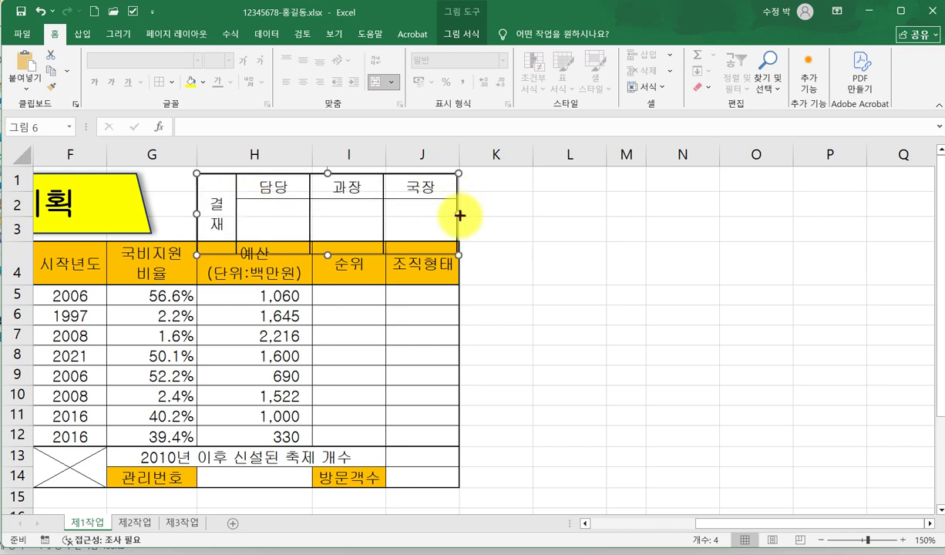
{"action": "left_click_drag", "start_coordinate": [328, 253], "coordinate": [327, 233]}
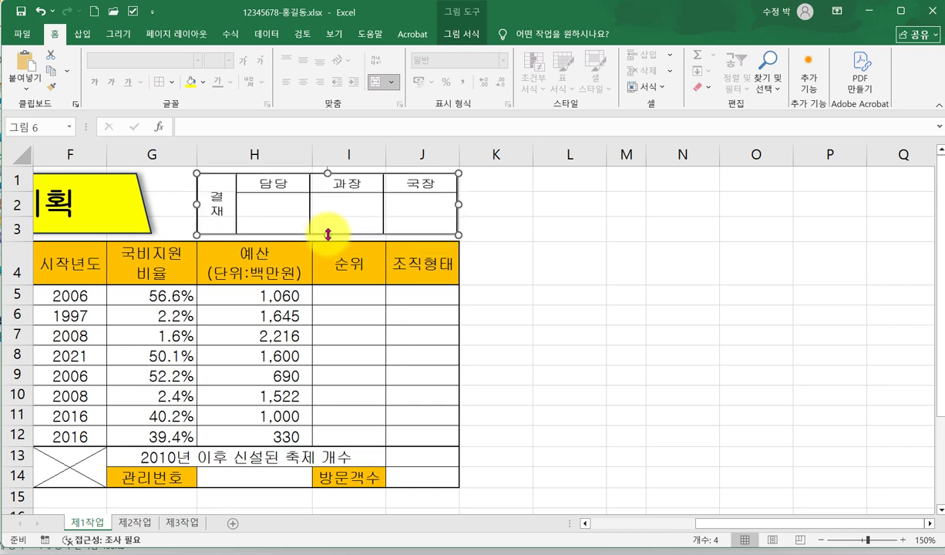
{"action": "left_click", "coordinate": [670, 312]}
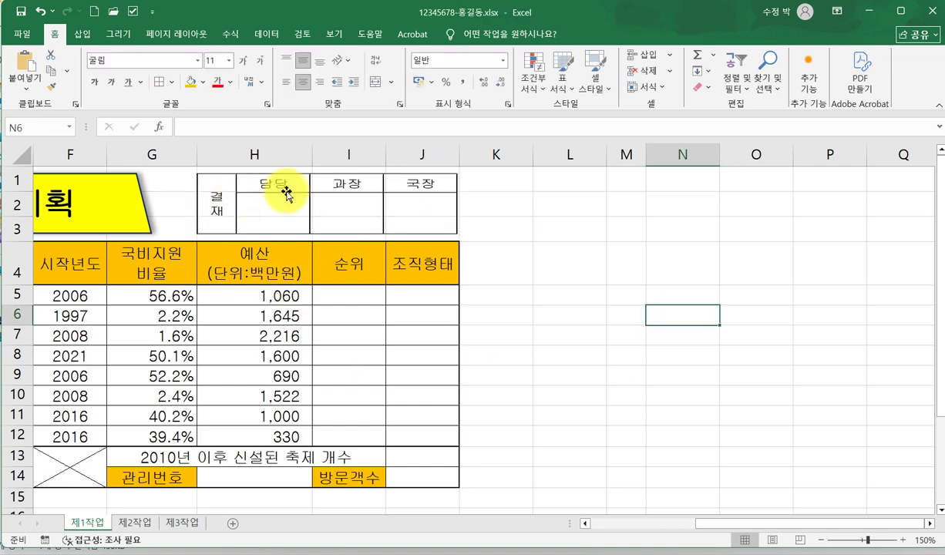
Step: Delete rows 19 to 21 containing the original approval box, and remove the reference picture below the table
{"action": "scroll", "coordinate": [692, 414], "scroll_direction": "down", "scroll_amount": 3}
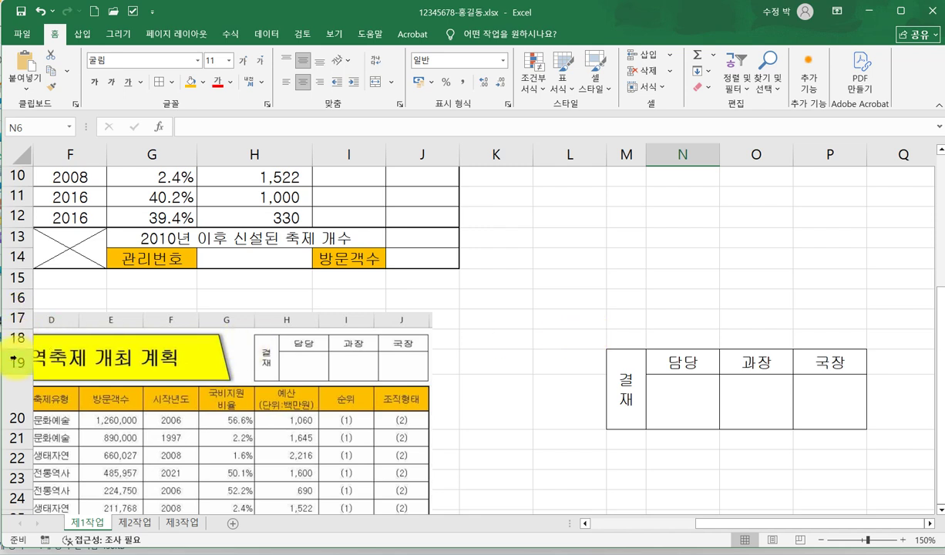
{"action": "left_click_drag", "start_coordinate": [9, 356], "coordinate": [11, 439]}
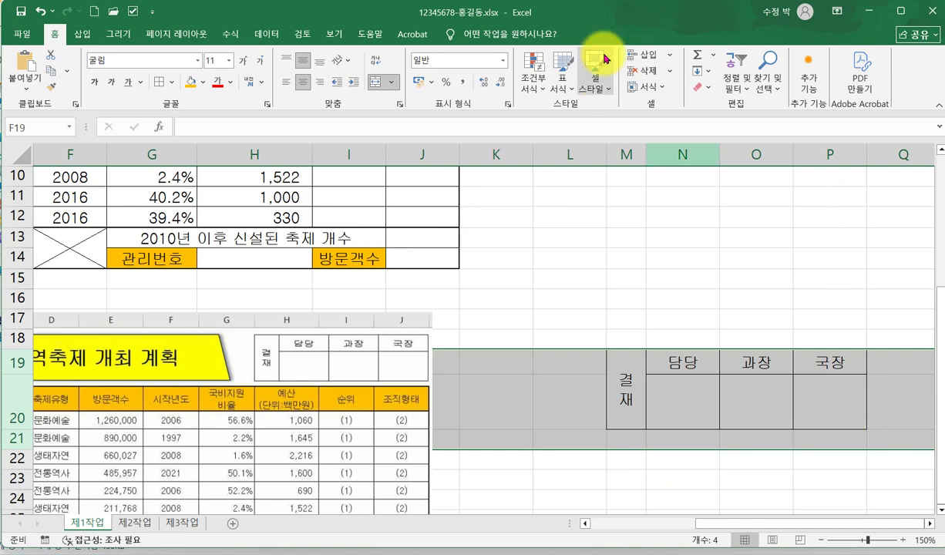
{"action": "left_click", "coordinate": [642, 71]}
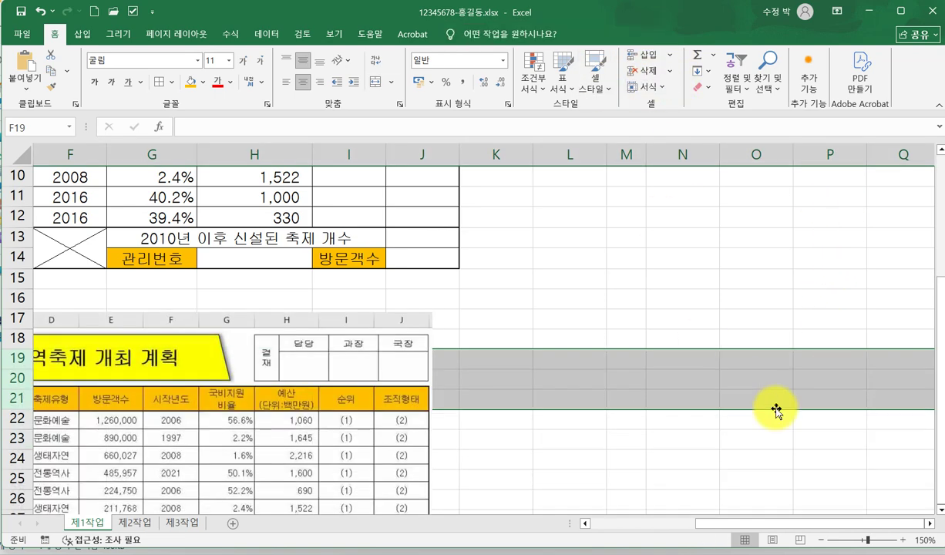
{"action": "left_click", "coordinate": [728, 438]}
{"action": "left_click_drag", "start_coordinate": [219, 402], "coordinate": [449, 405]}
{"action": "key", "text": "Delete"}
{"action": "scroll", "coordinate": [586, 398], "scroll_direction": "up", "scroll_amount": 3}
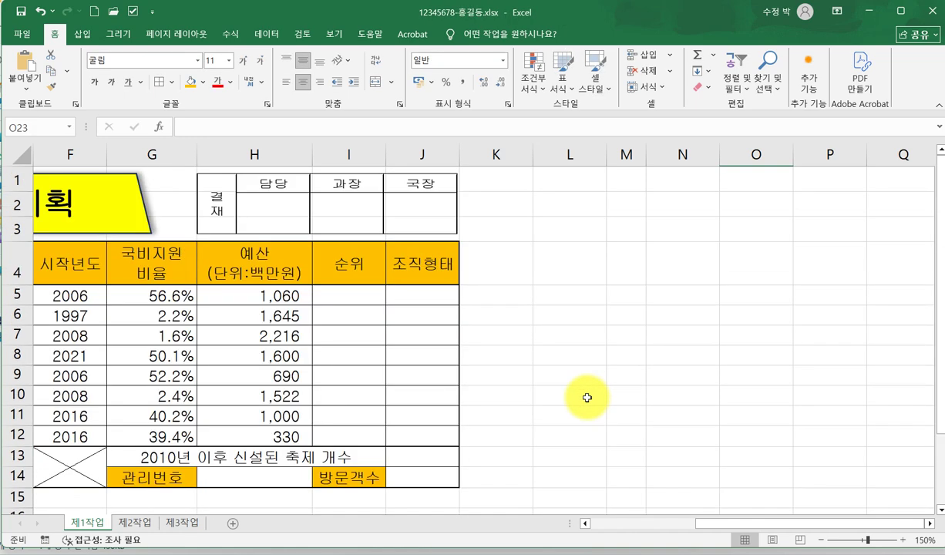
Step: Hide the gridlines on the 제1작업 sheet
{"action": "left_click_drag", "start_coordinate": [723, 525], "coordinate": [609, 530]}
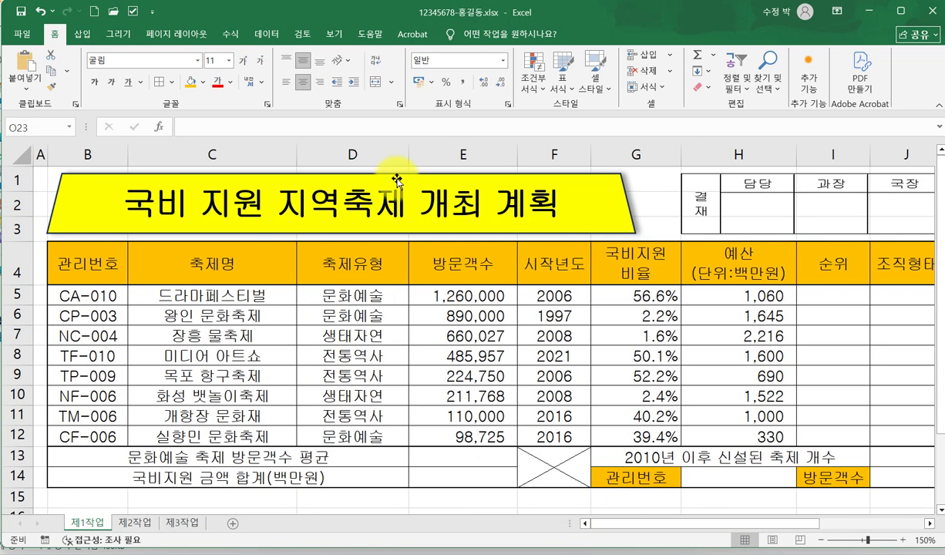
{"action": "left_click", "coordinate": [333, 34]}
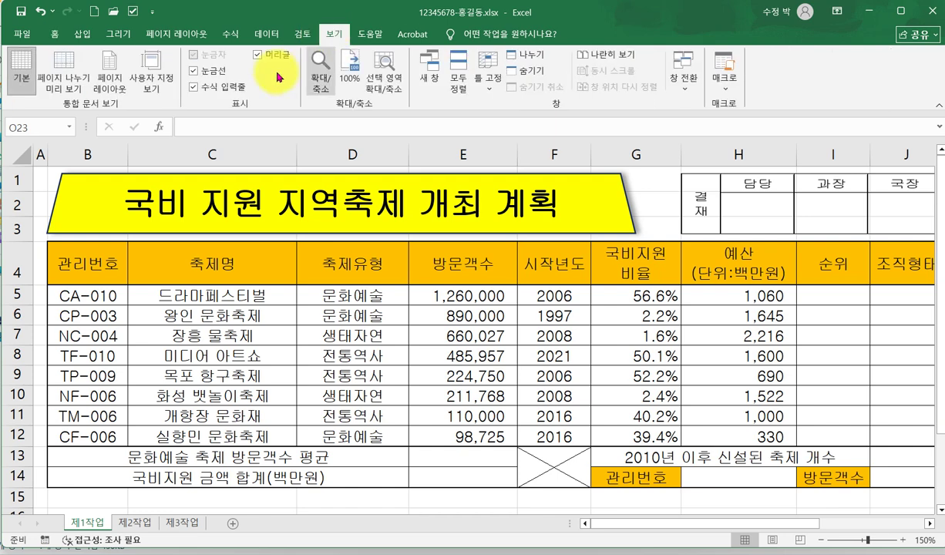
{"action": "left_click", "coordinate": [202, 71]}
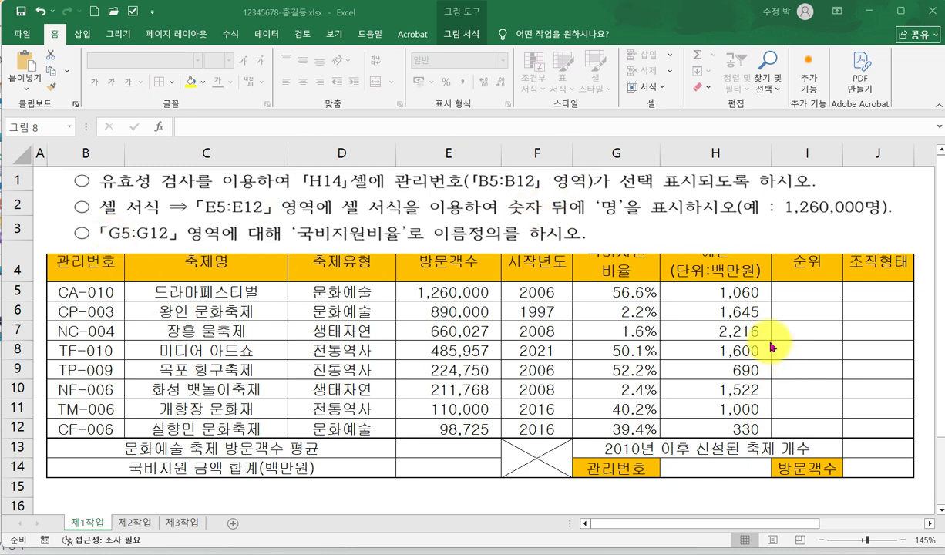
Step: Define the name 국비지원비율 for the range G5:G12
{"action": "left_click", "coordinate": [621, 292]}
{"action": "left_click_drag", "start_coordinate": [621, 292], "coordinate": [625, 435]}
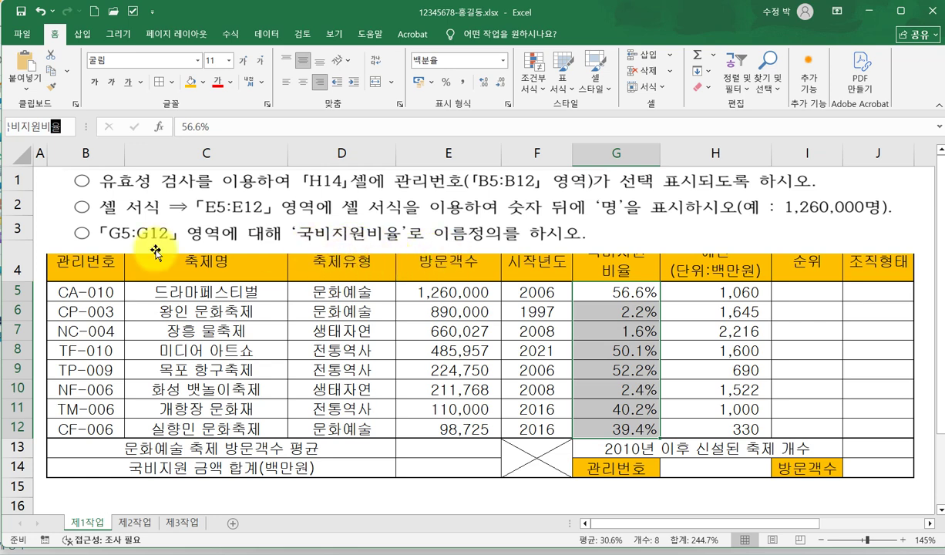
{"action": "key", "text": "Return"}
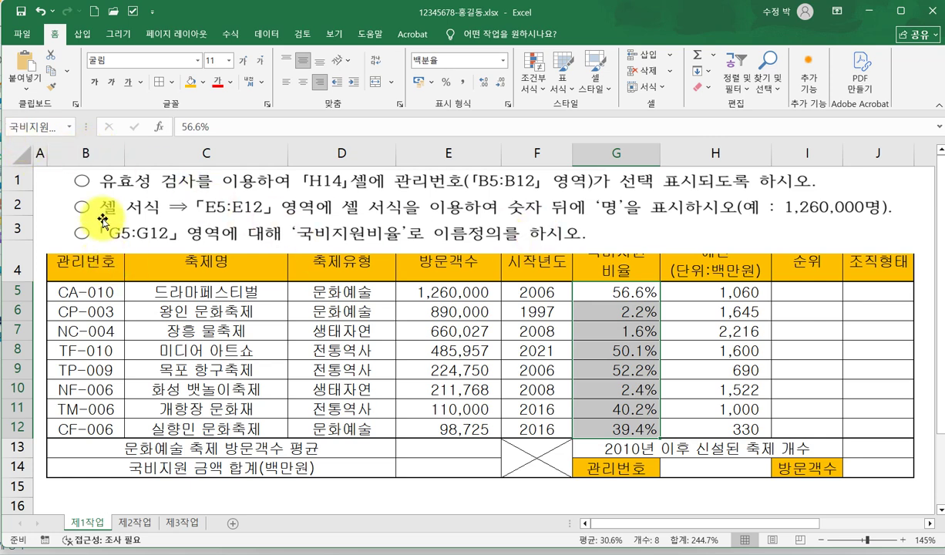
Step: Apply the custom number format #,##0명 to the visitor counts in E5:E12
{"action": "left_click", "coordinate": [537, 289]}
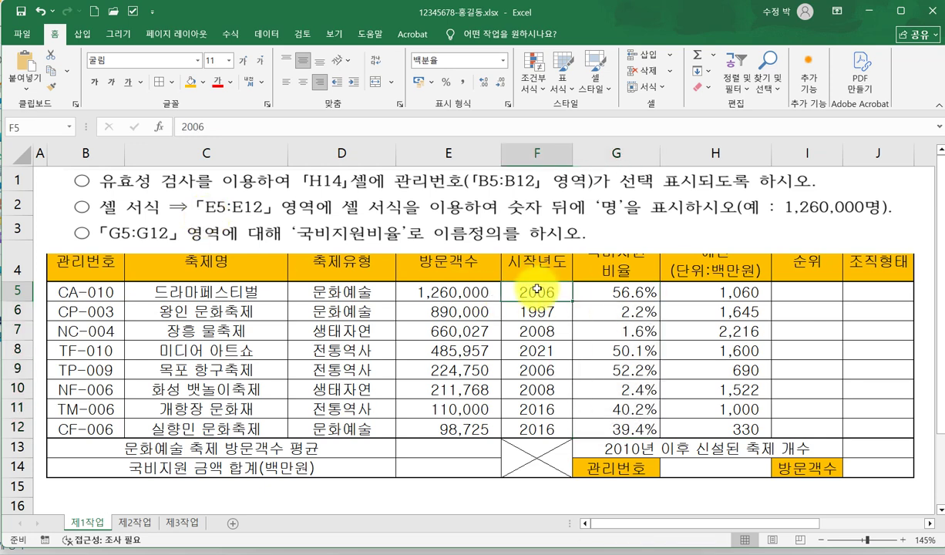
{"action": "left_click_drag", "start_coordinate": [537, 289], "coordinate": [537, 429]}
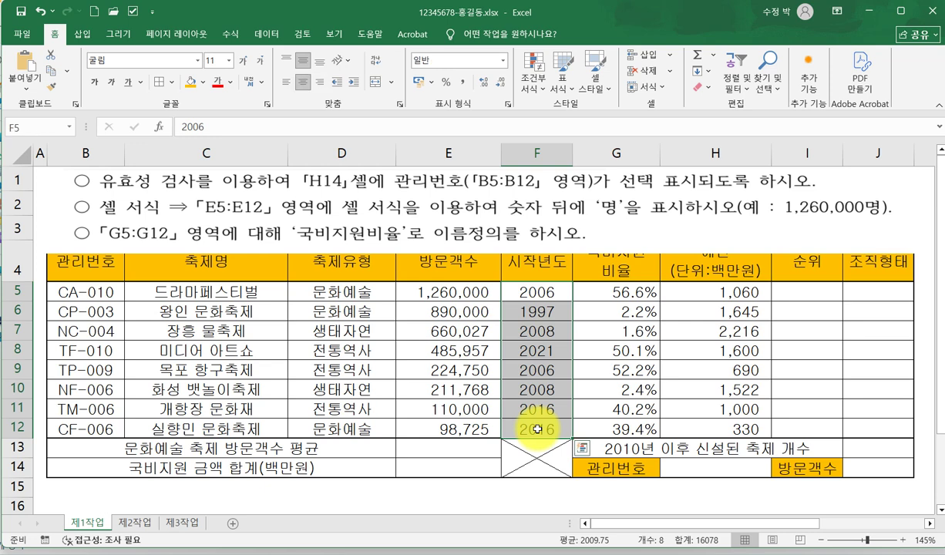
{"action": "left_click", "coordinate": [450, 293]}
{"action": "left_click_drag", "start_coordinate": [450, 293], "coordinate": [446, 432]}
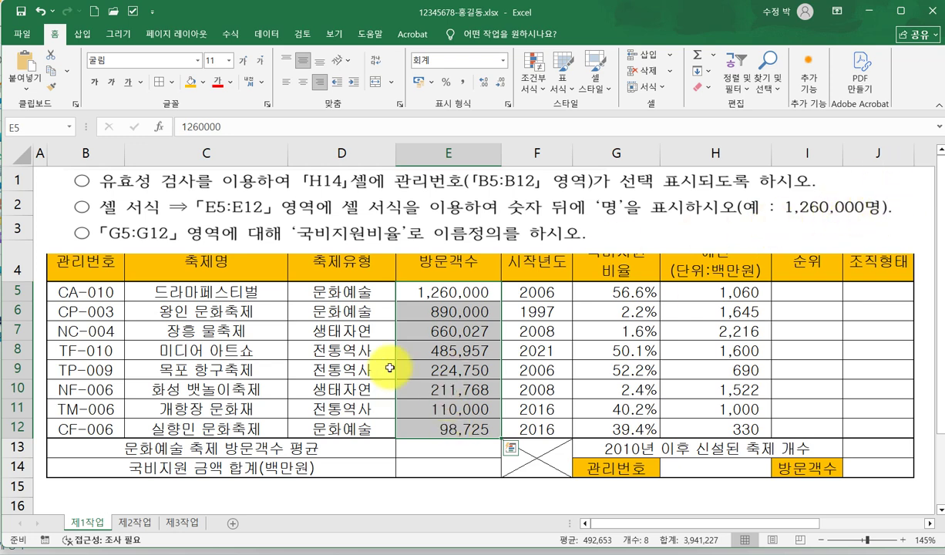
{"action": "left_click", "coordinate": [507, 104]}
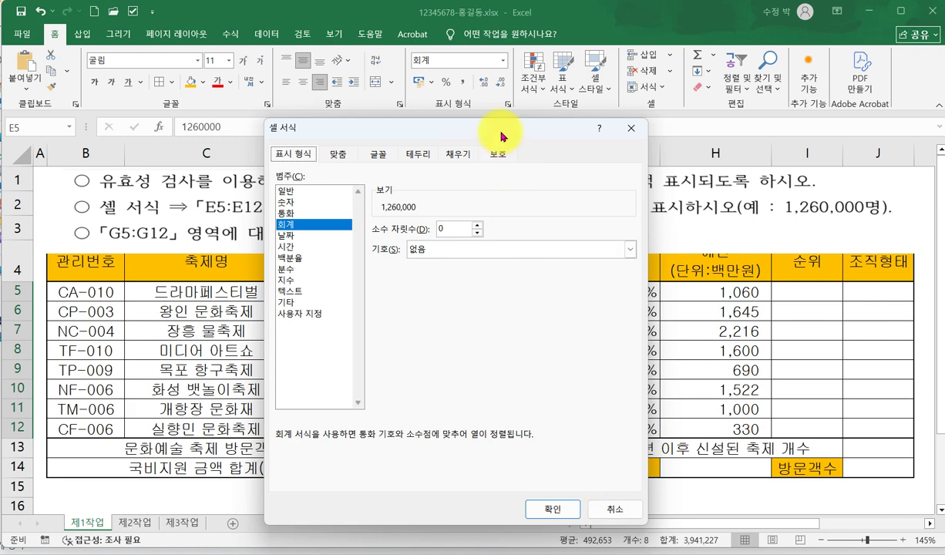
{"action": "left_click_drag", "start_coordinate": [501, 136], "coordinate": [402, 138]}
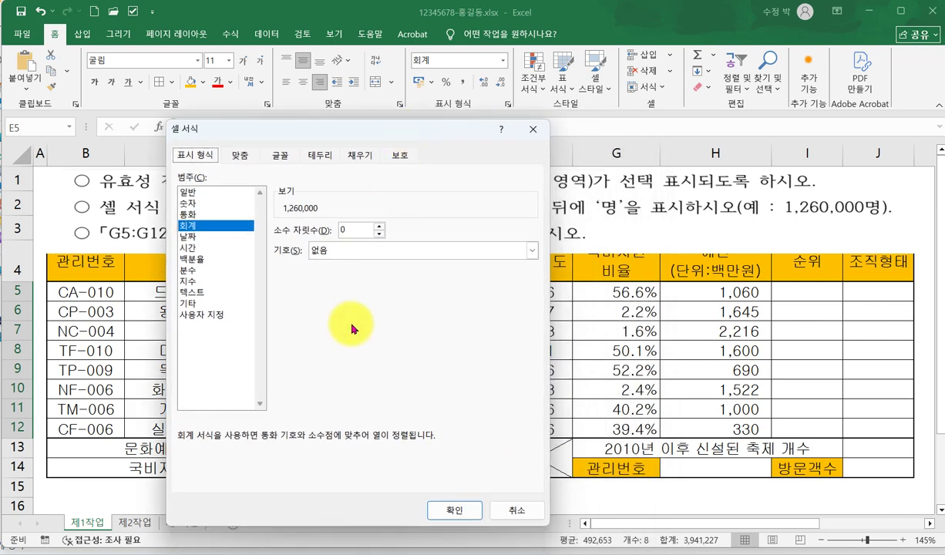
{"action": "left_click", "coordinate": [211, 315]}
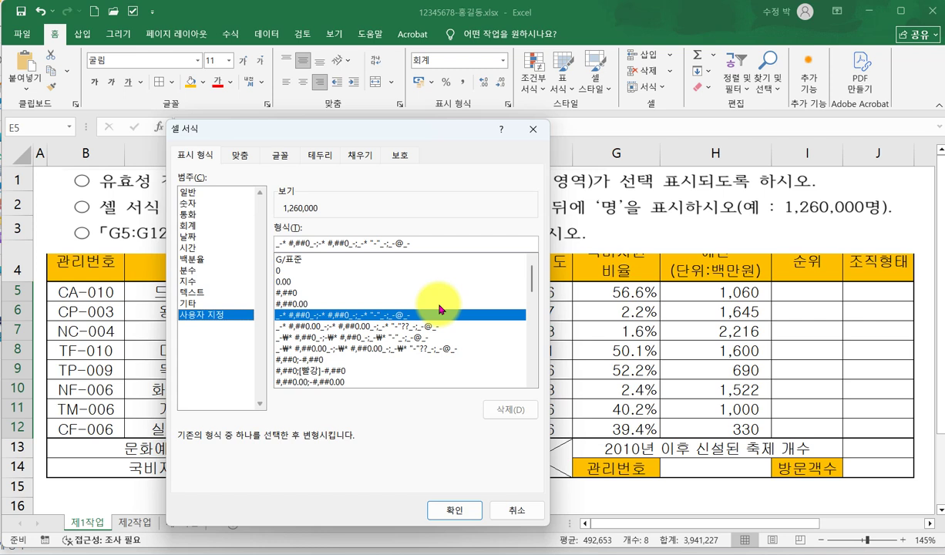
{"action": "left_click", "coordinate": [284, 294]}
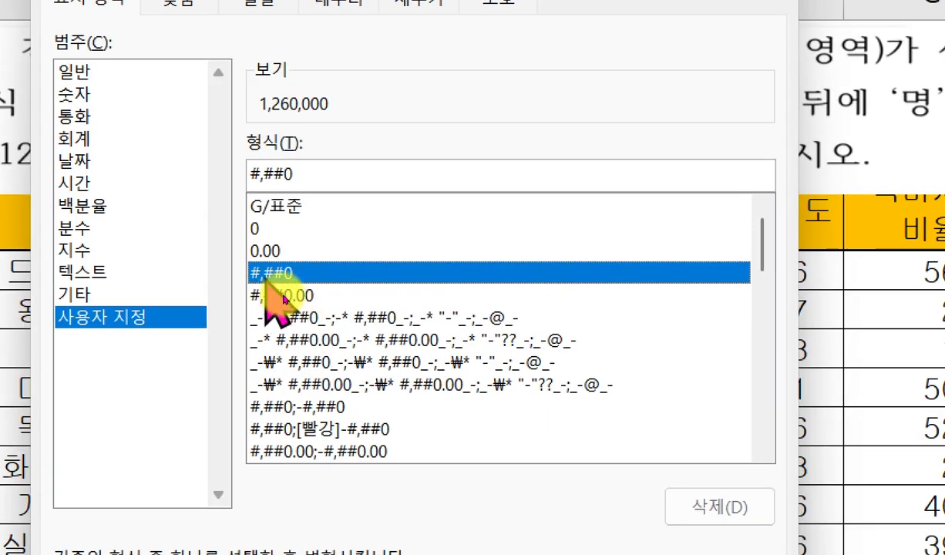
{"action": "left_click", "coordinate": [316, 176]}
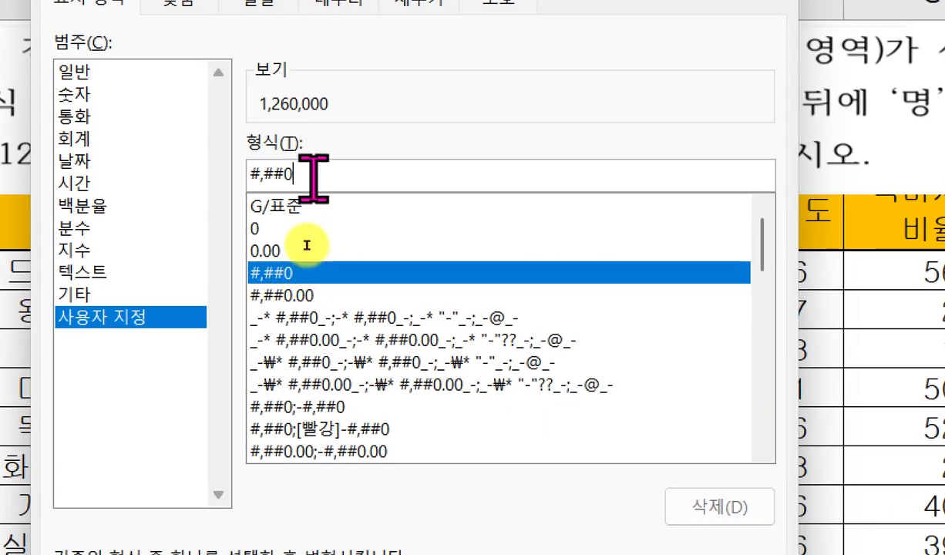
{"action": "type", "text": "명"}
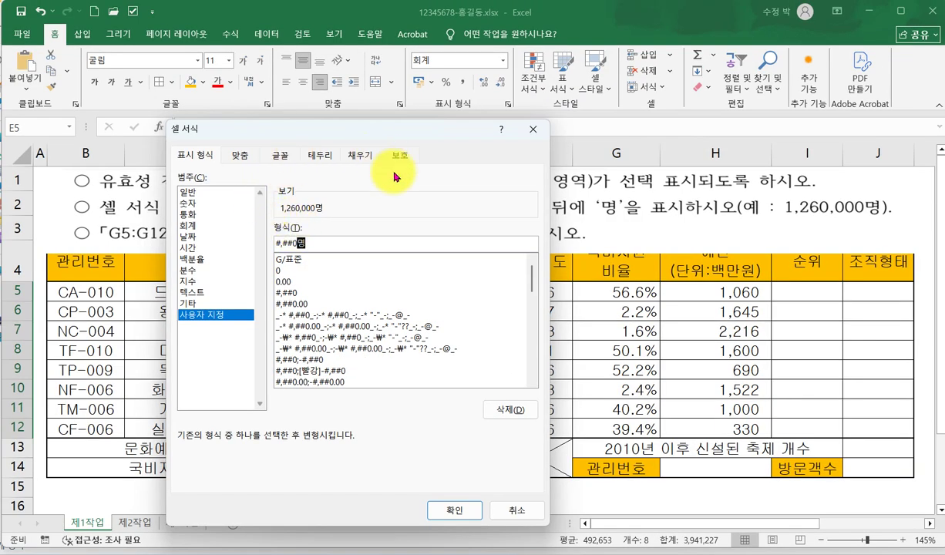
{"action": "left_click", "coordinate": [451, 515]}
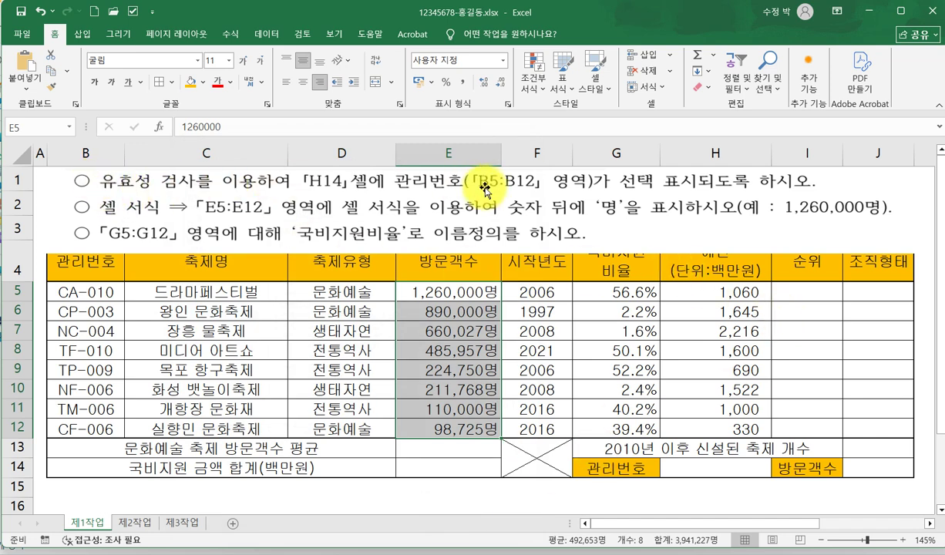
Step: Narrow column H and slightly widen columns I and J
{"action": "left_click", "coordinate": [715, 467]}
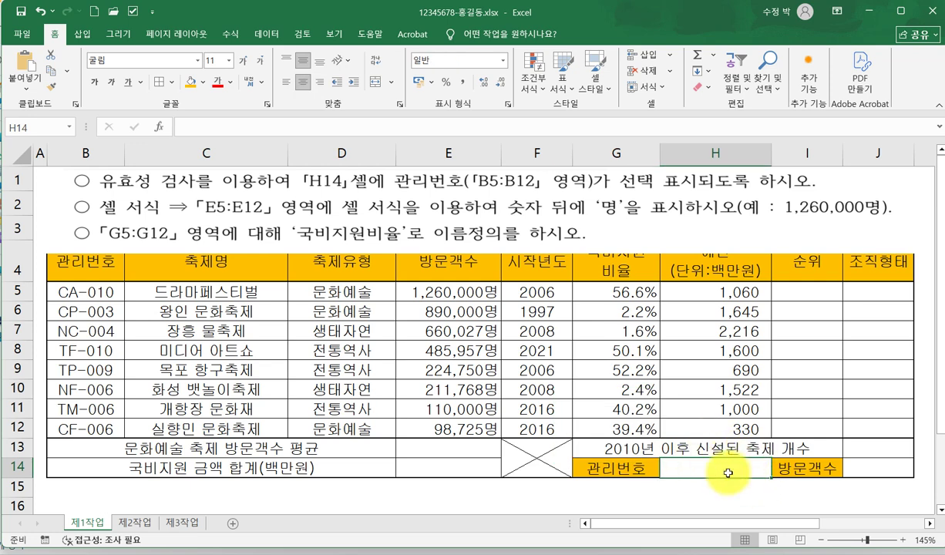
{"action": "left_click_drag", "start_coordinate": [772, 152], "coordinate": [757, 153]}
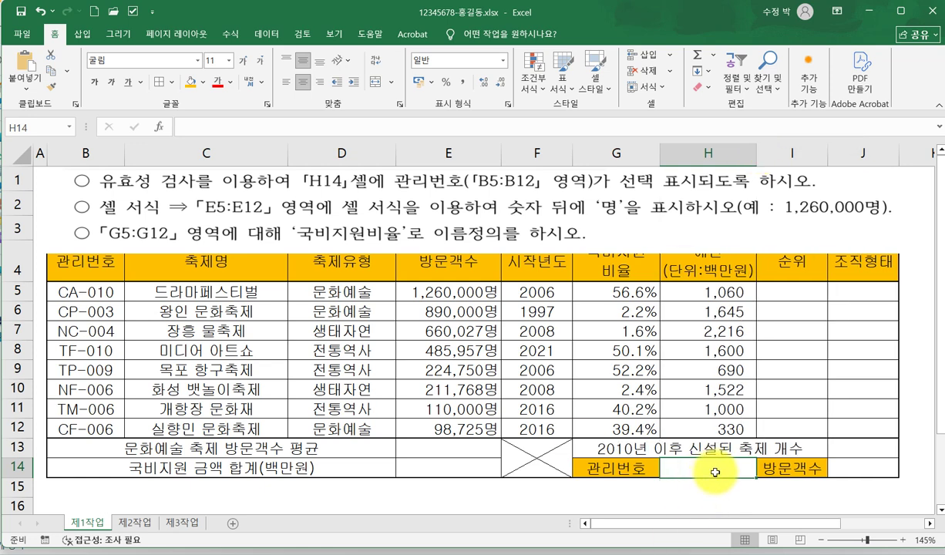
{"action": "left_click_drag", "start_coordinate": [828, 152], "coordinate": [837, 153]}
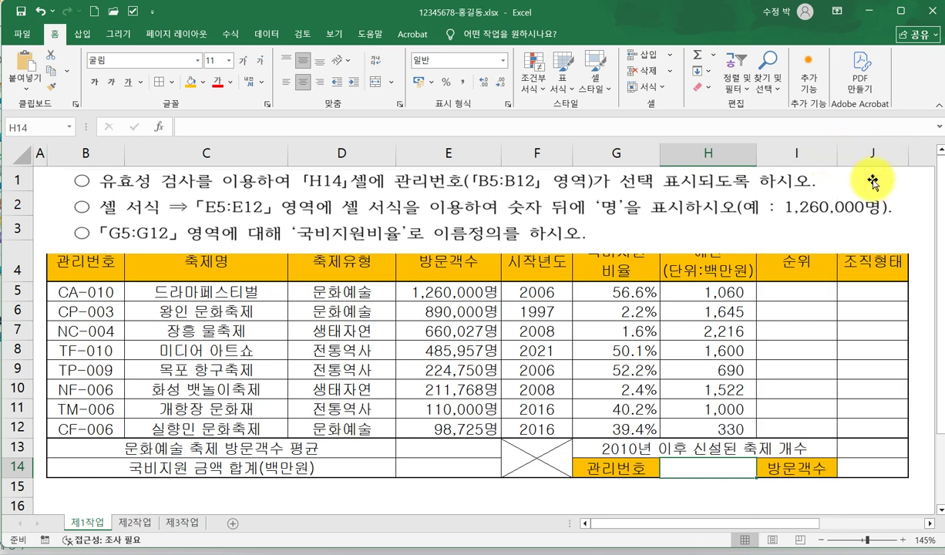
{"action": "left_click_drag", "start_coordinate": [908, 153], "coordinate": [913, 152]}
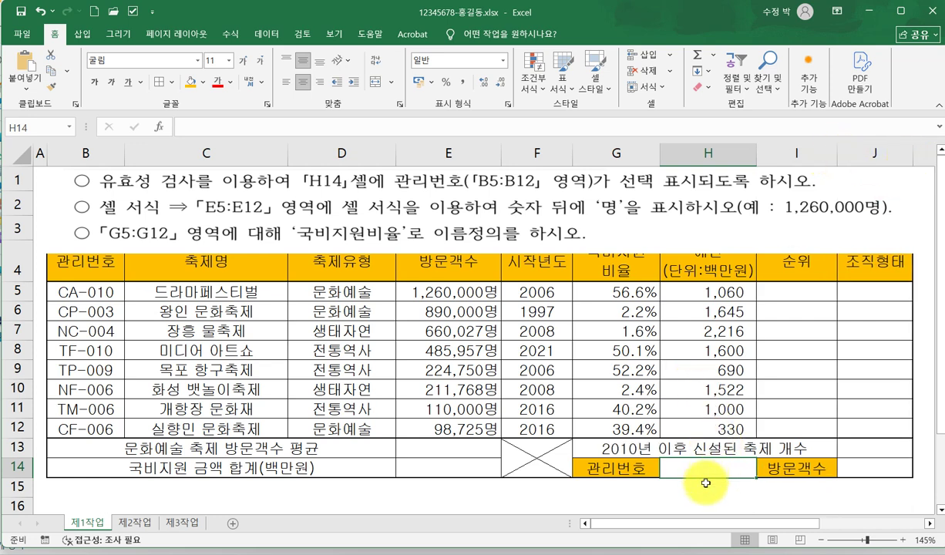
Step: Add list data validation to H14 with the source =$B$5:$B$12, and open the cell's drop-down list to check it
{"action": "left_click", "coordinate": [266, 36]}
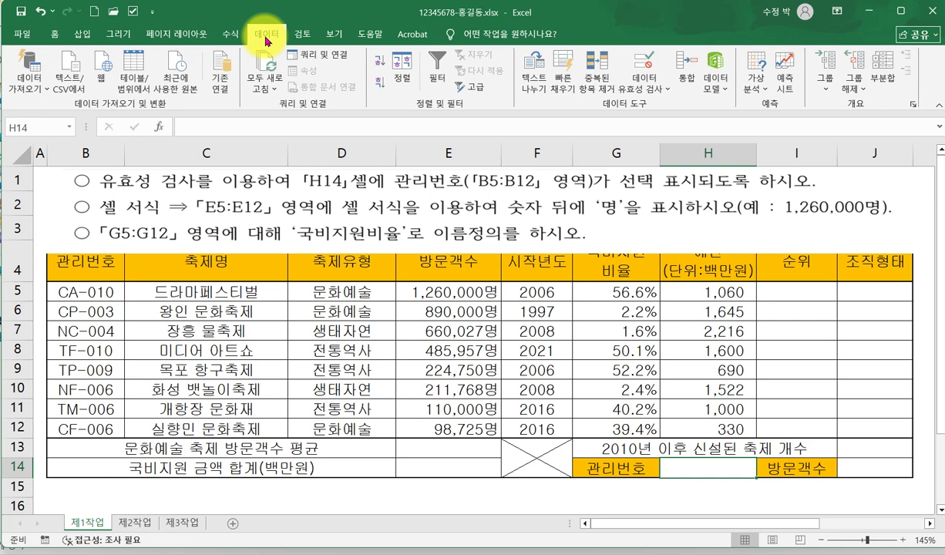
{"action": "left_click", "coordinate": [641, 64]}
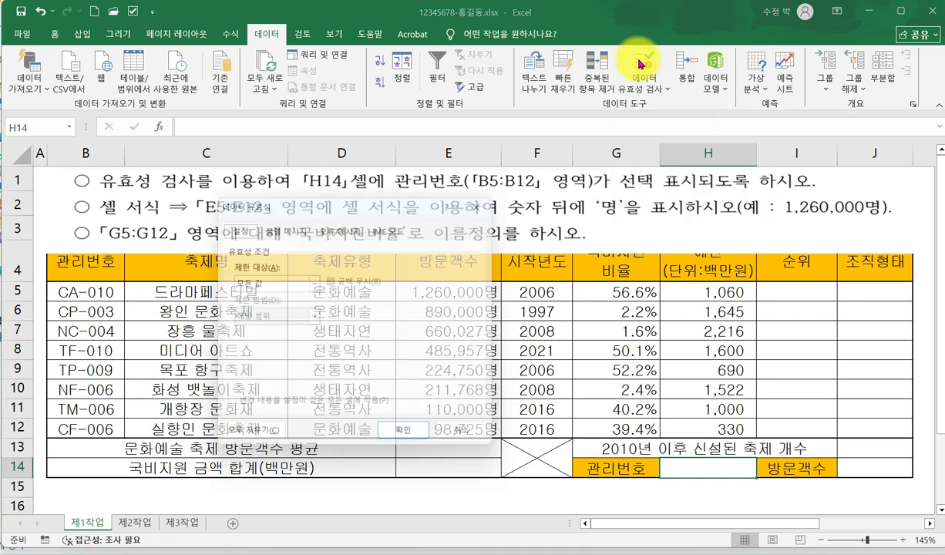
{"action": "left_click_drag", "start_coordinate": [363, 211], "coordinate": [689, 242]}
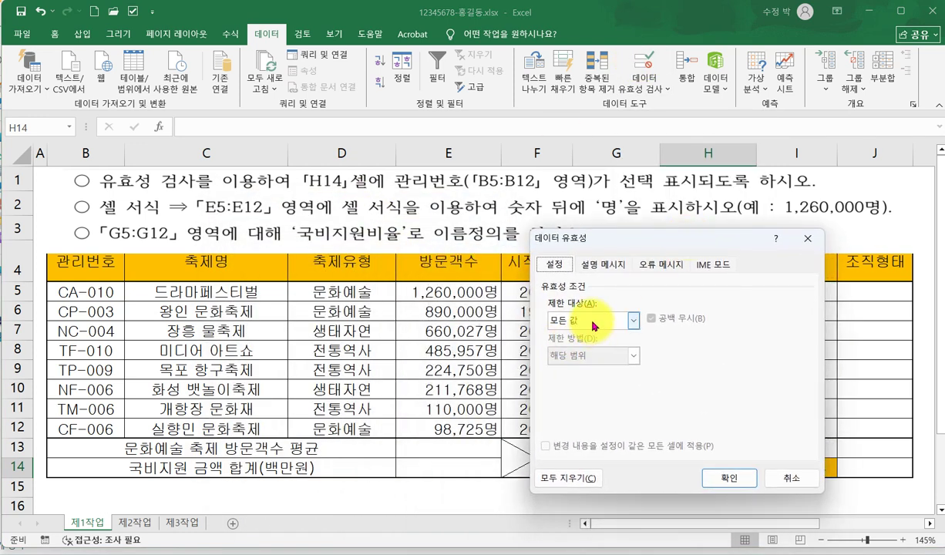
{"action": "left_click", "coordinate": [595, 327]}
{"action": "left_click", "coordinate": [578, 366]}
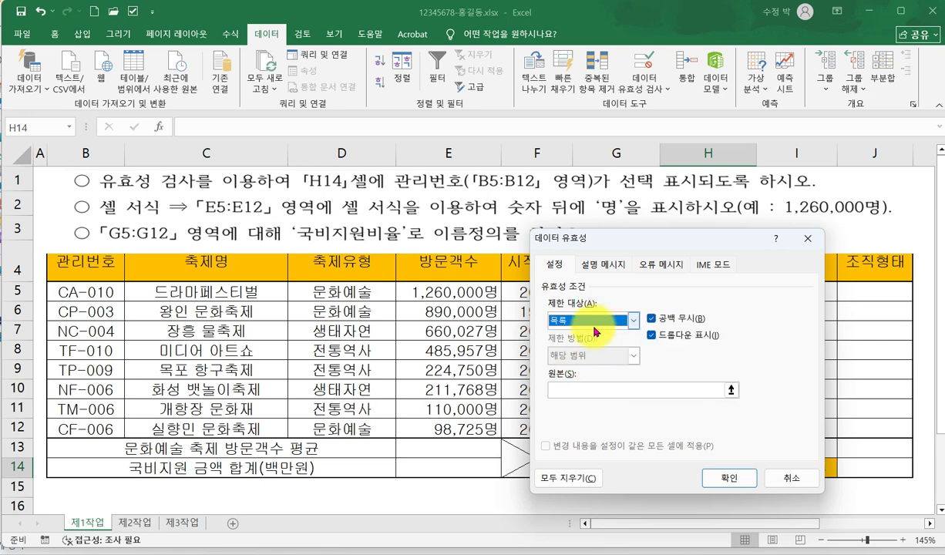
{"action": "left_click", "coordinate": [560, 389]}
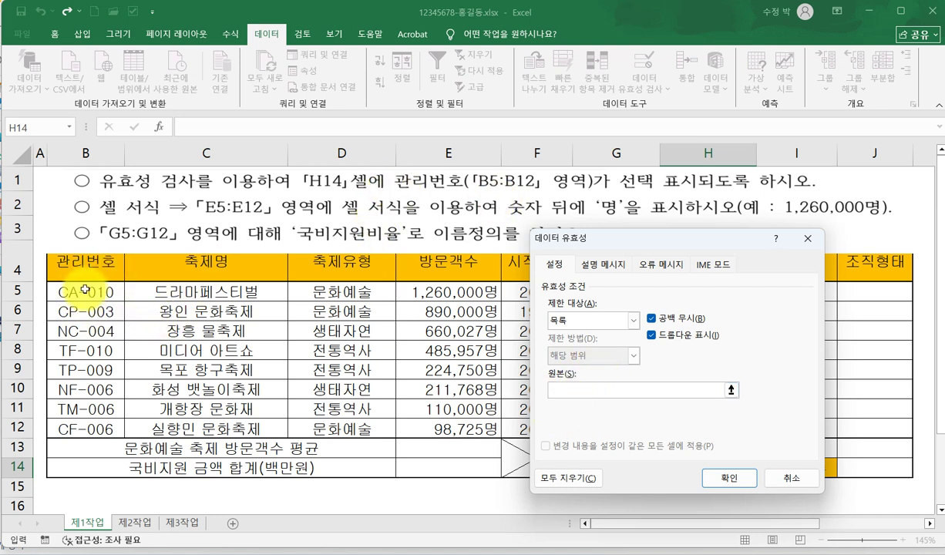
{"action": "left_click_drag", "start_coordinate": [640, 241], "coordinate": [799, 277]}
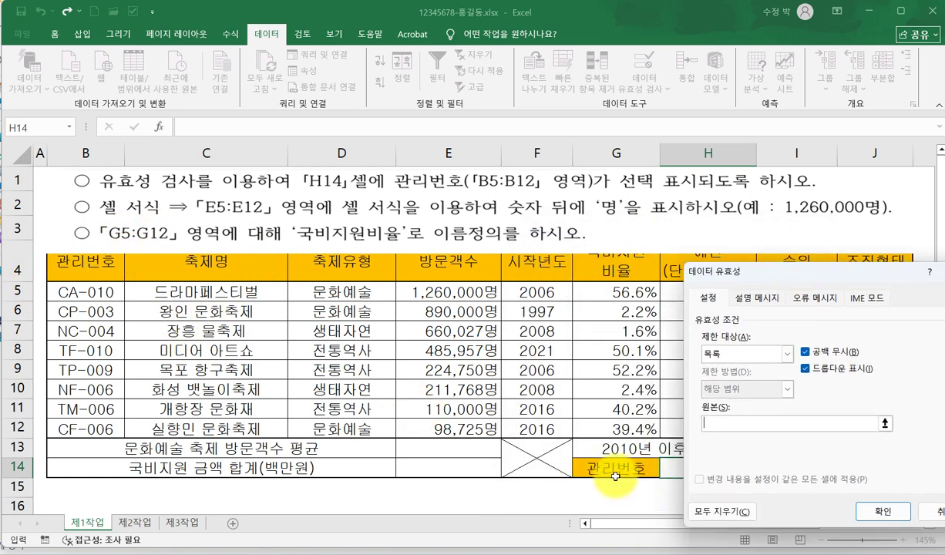
{"action": "left_click_drag", "start_coordinate": [86, 293], "coordinate": [88, 429]}
{"action": "left_click_drag", "start_coordinate": [814, 225], "coordinate": [639, 229]}
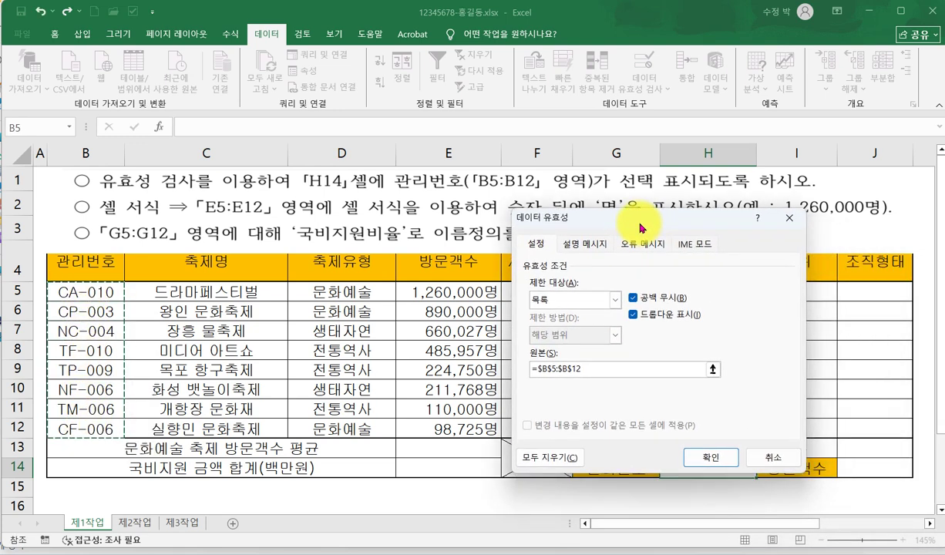
{"action": "left_click", "coordinate": [713, 459]}
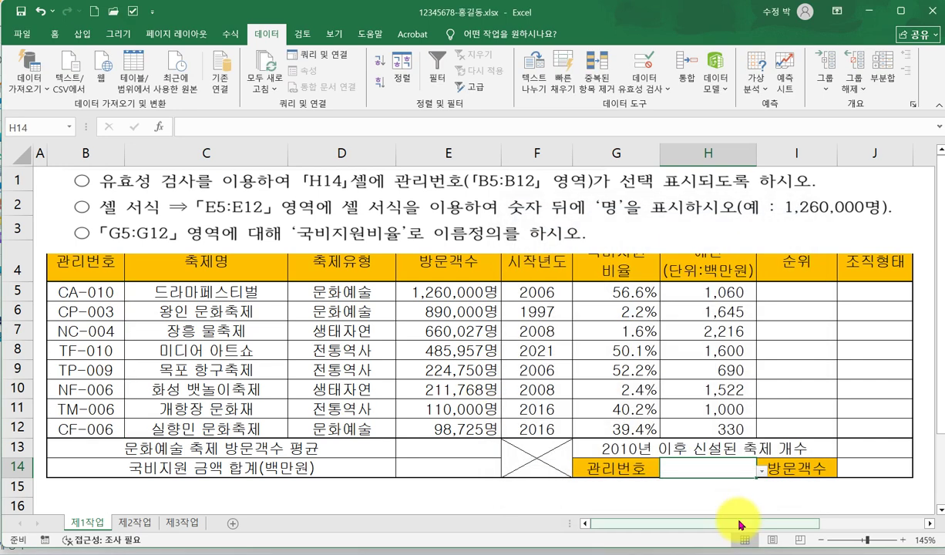
{"action": "left_click", "coordinate": [764, 472]}
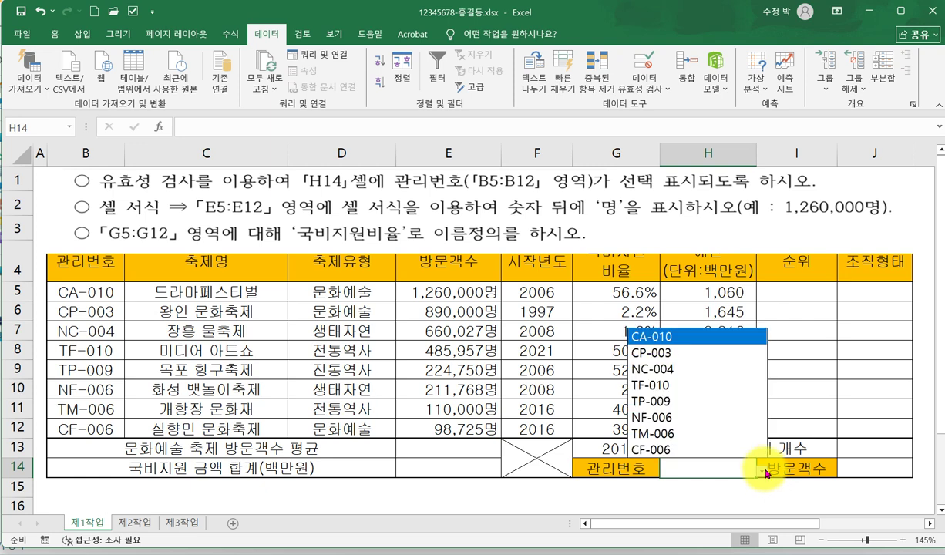